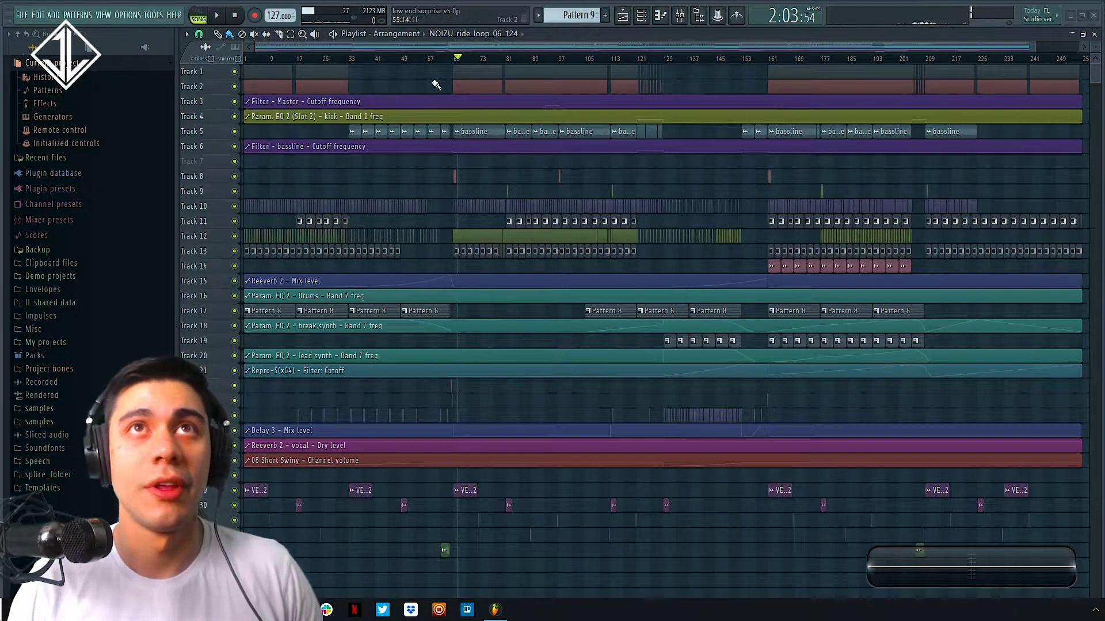
Mute the bassline on Track 5, the clips on Tracks 8 and 9, and the Pattern 8 clips on Track 17
click(235, 131)
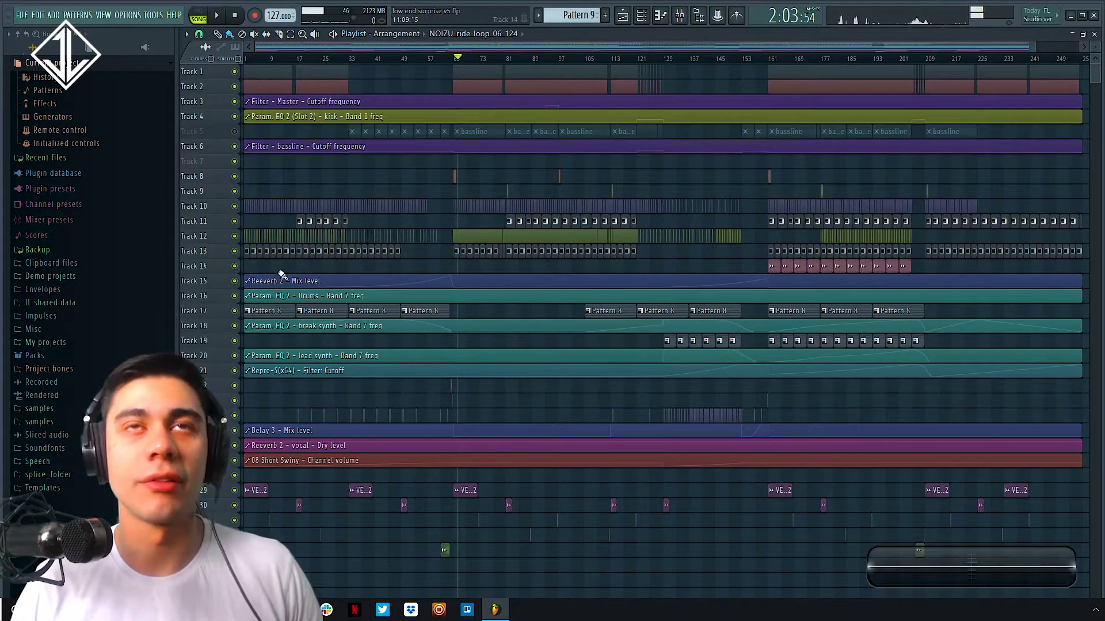
drag(345, 111, 595, 288)
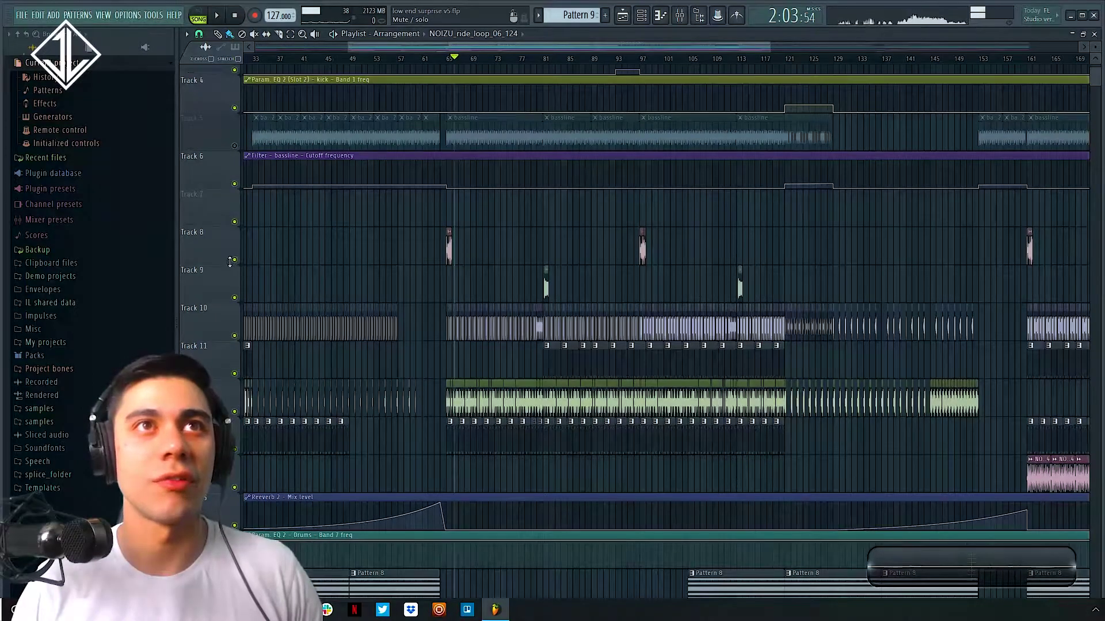
click(234, 259)
click(234, 297)
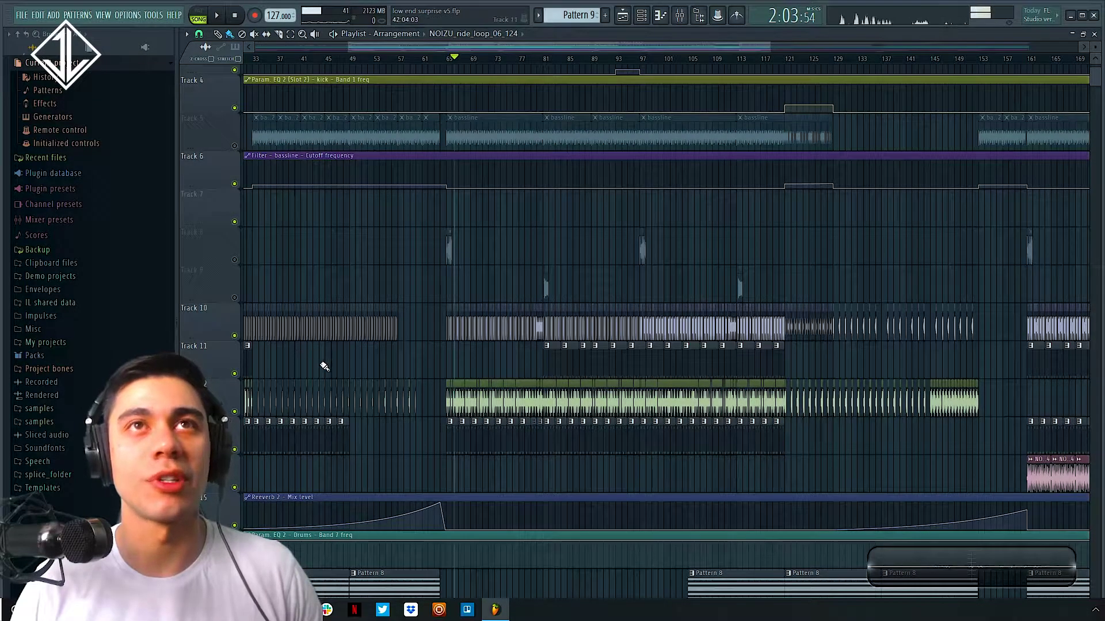
scroll(443, 342, down, 1)
scroll(355, 397, down, 1)
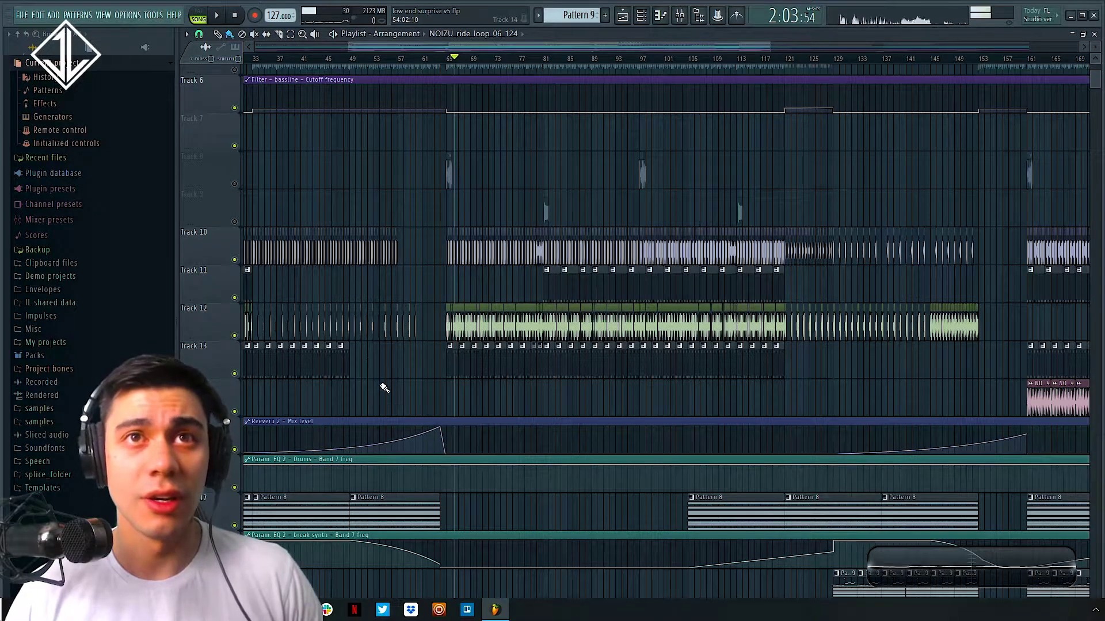
click(234, 373)
click(234, 374)
Mute Track 19, Tracks 22 to 24 and Tracks 29 to 33 in the playlist
scroll(247, 414, down, 2)
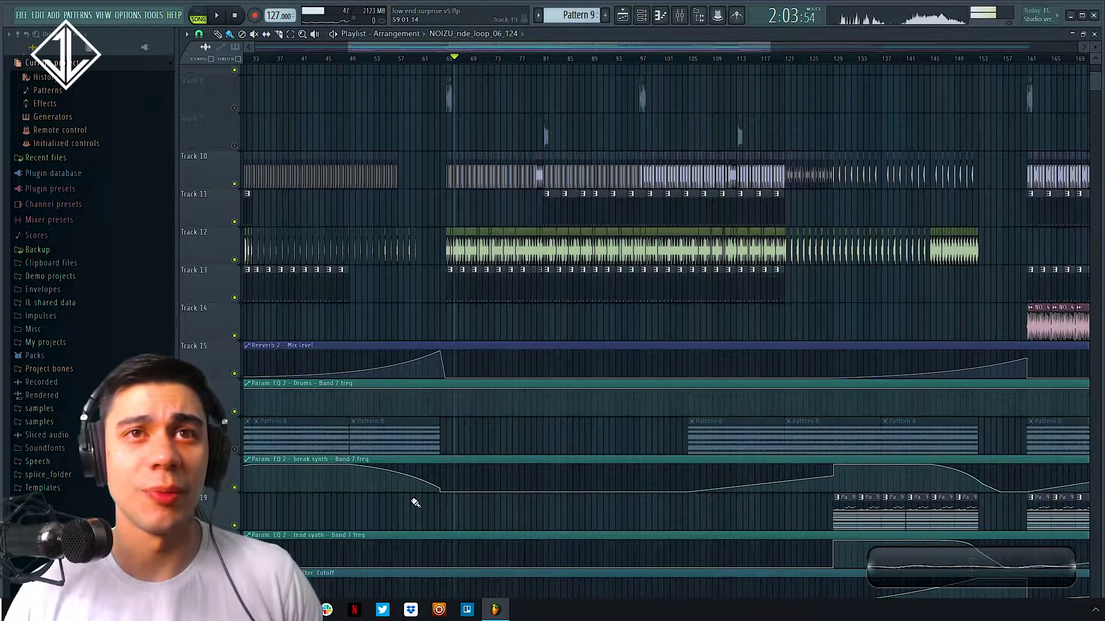
scroll(412, 506, down, 2)
scroll(413, 455, down, 3)
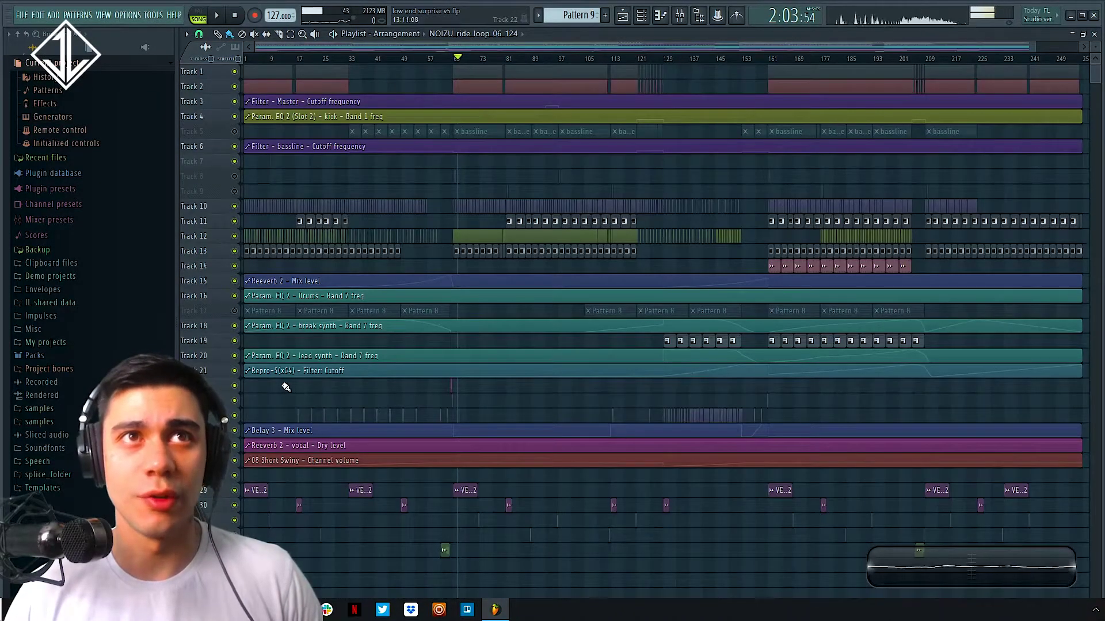
click(235, 340)
drag(234, 386, 234, 419)
click(234, 491)
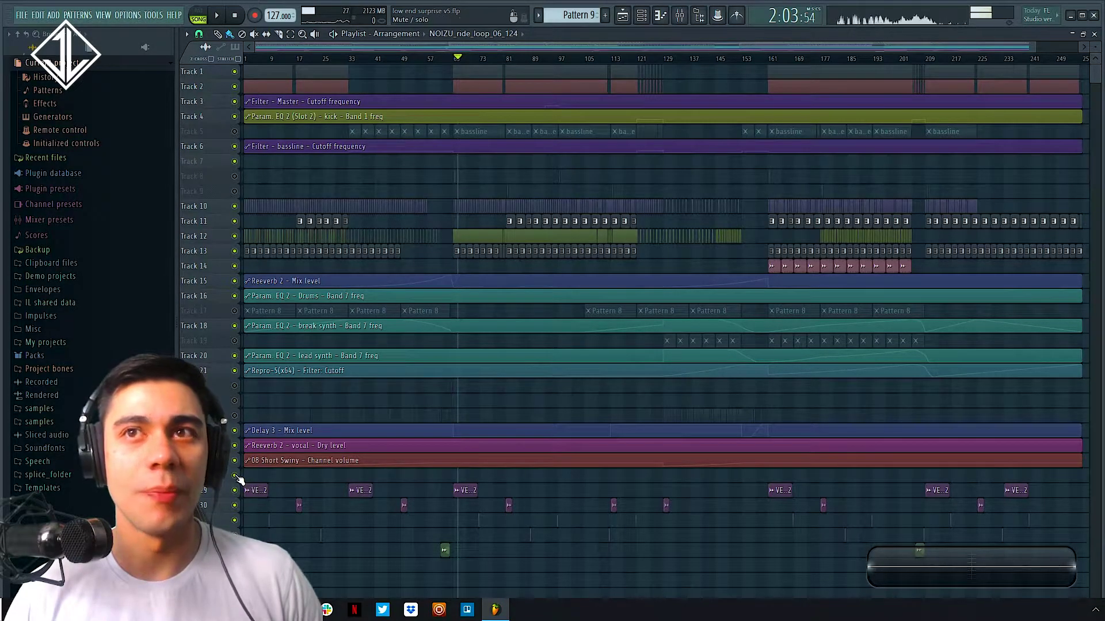
drag(234, 505, 234, 550)
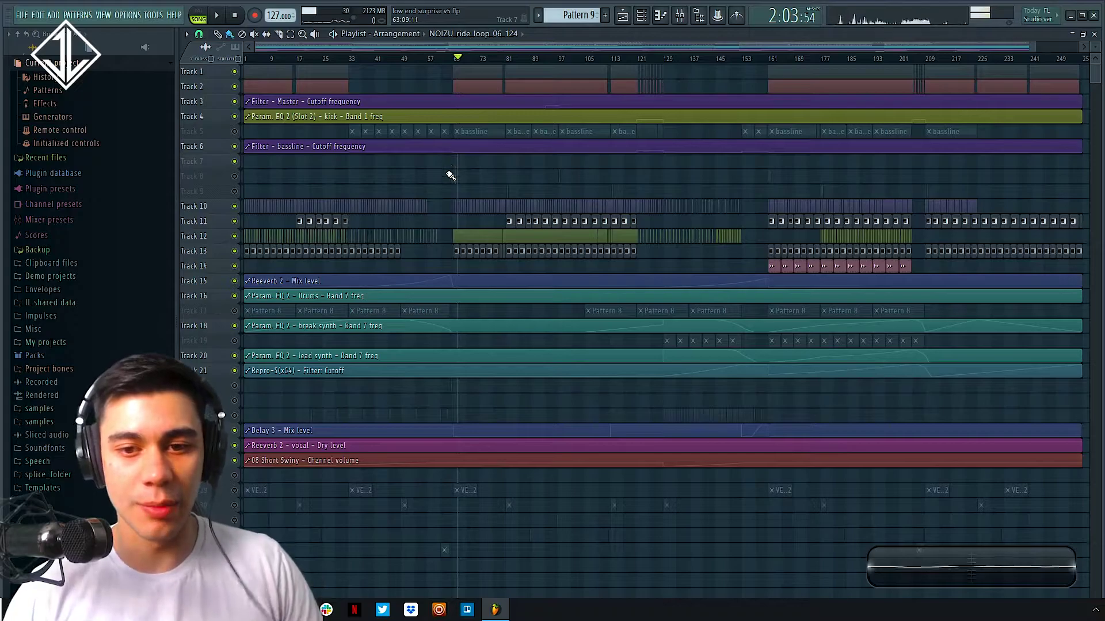
Set the song position to bar 65 and mute the percussion on Tracks 10 to 14
drag(445, 79, 579, 283)
scroll(467, 271, up, 1)
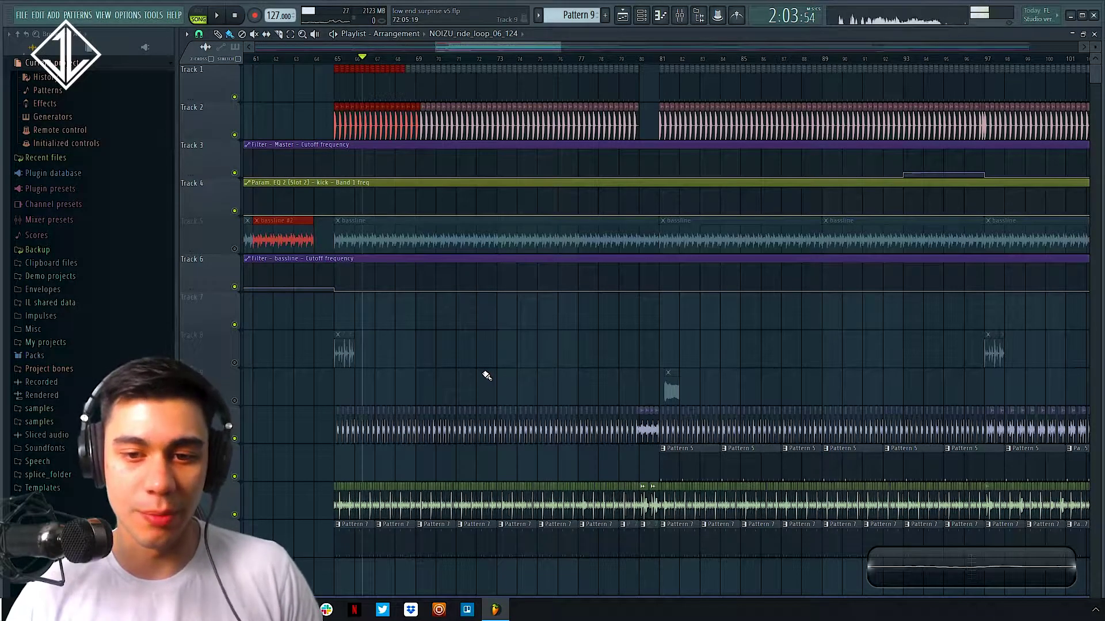
click(336, 59)
scroll(323, 397, down, 4)
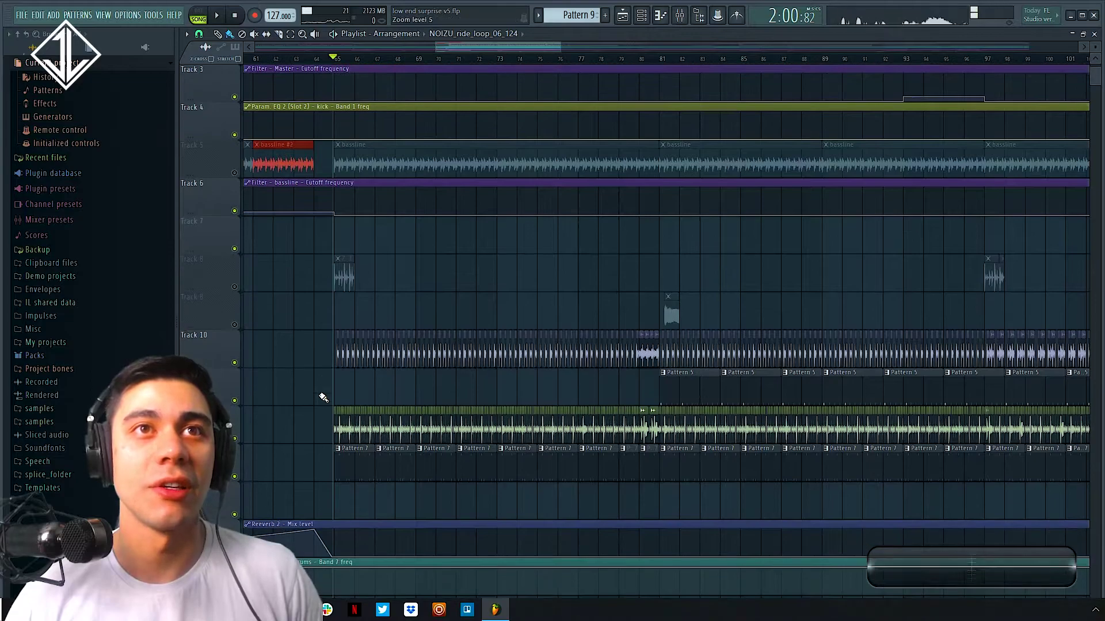
scroll(323, 397, down, 5)
drag(249, 253, 248, 211)
click(241, 266)
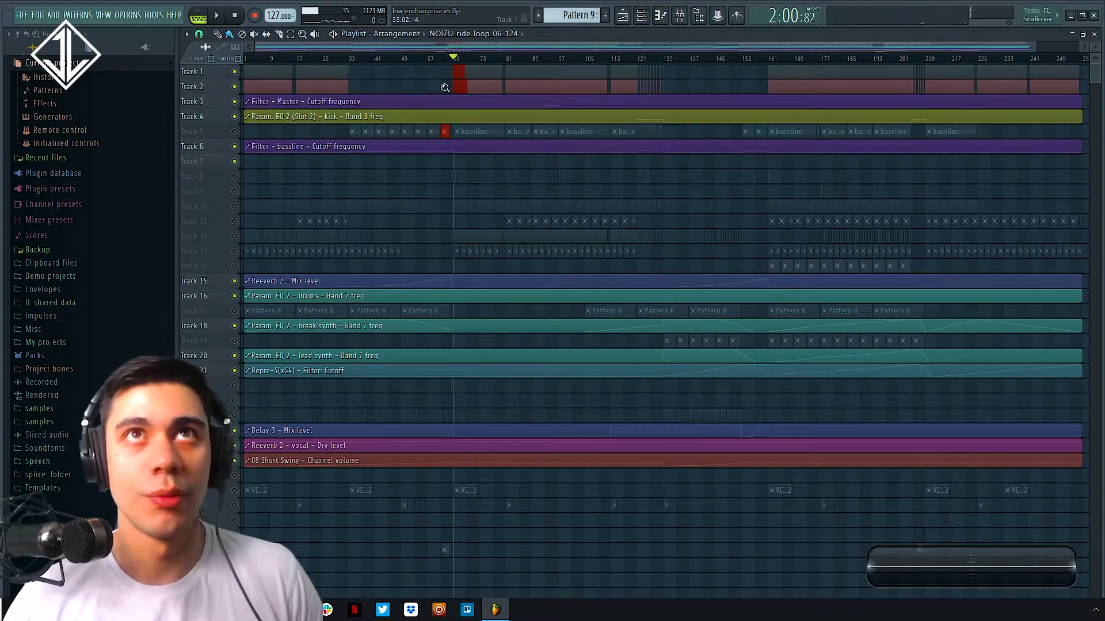
Play the isolated kick on Tracks 1 and 2 from bar 65
scroll(431, 81, up, 5)
key(space)
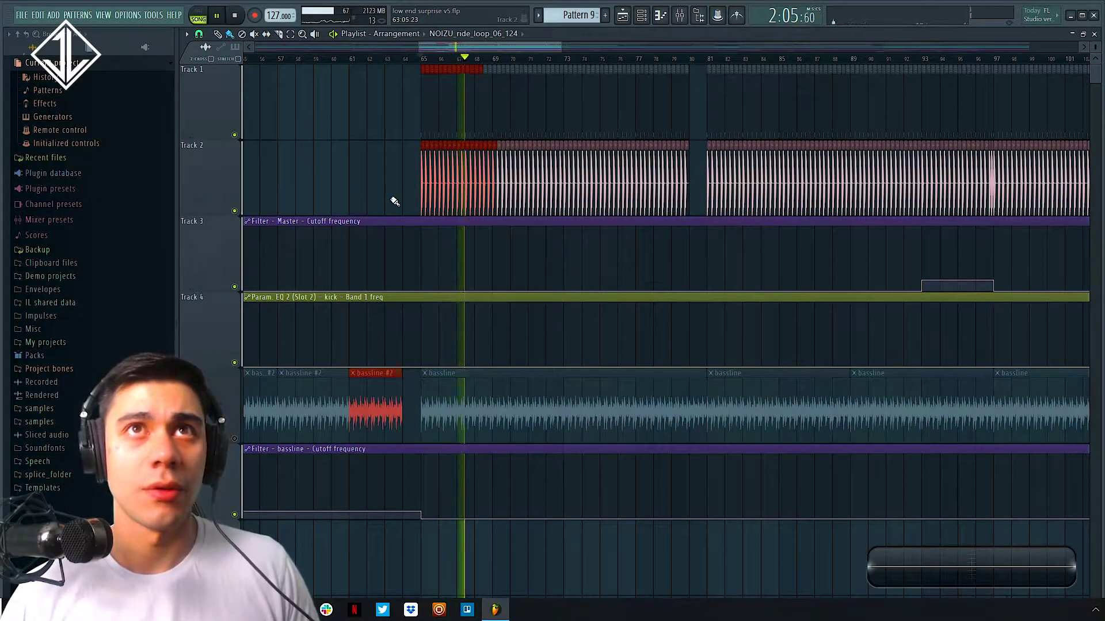
key(space)
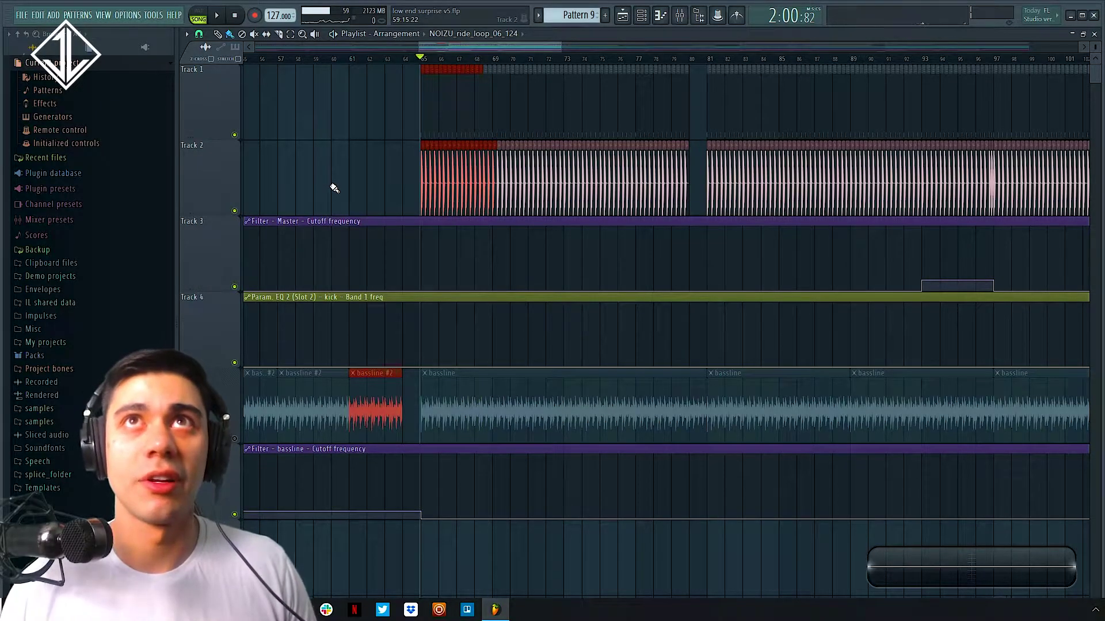
Examine both Fruity parametric EQ 2 effects on the kick's mixer track, and close the mixer and effect windows
click(679, 15)
click(332, 281)
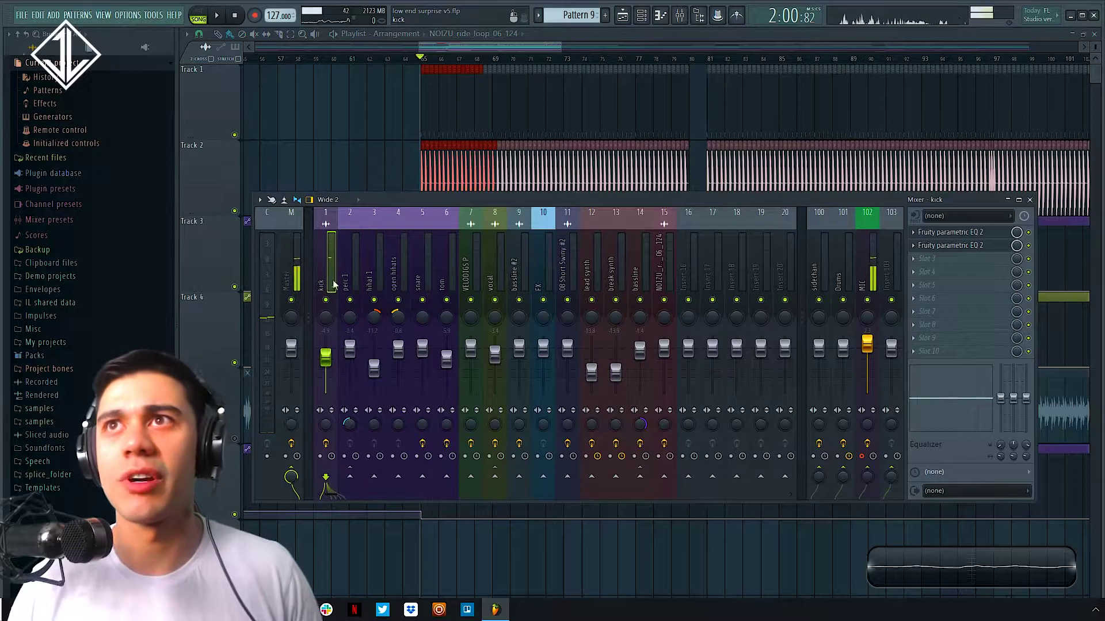
click(965, 234)
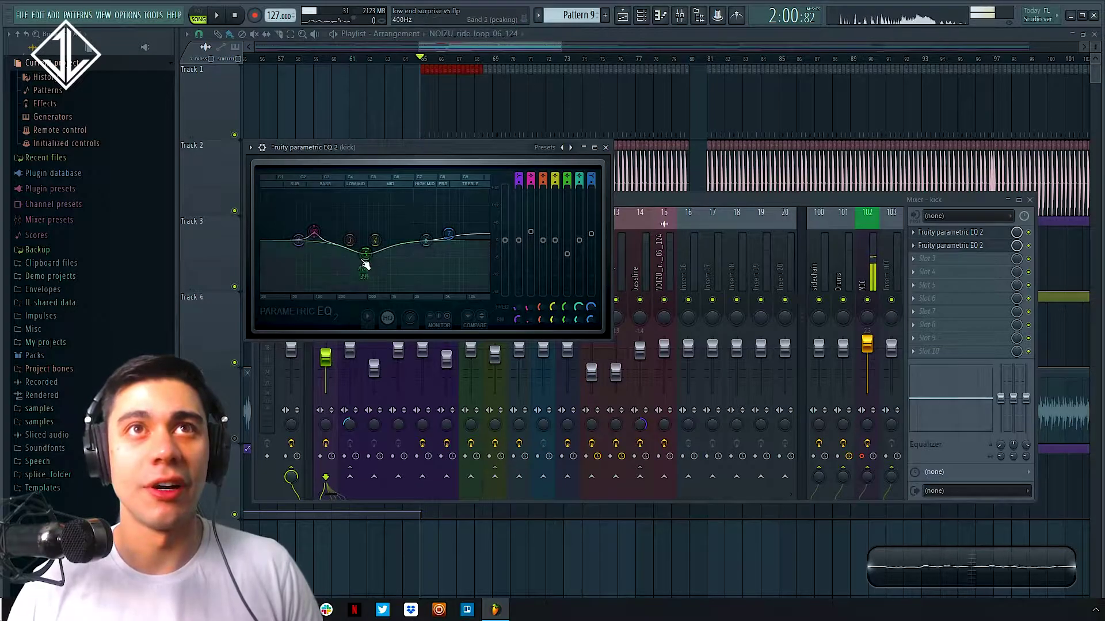
drag(366, 265, 369, 265)
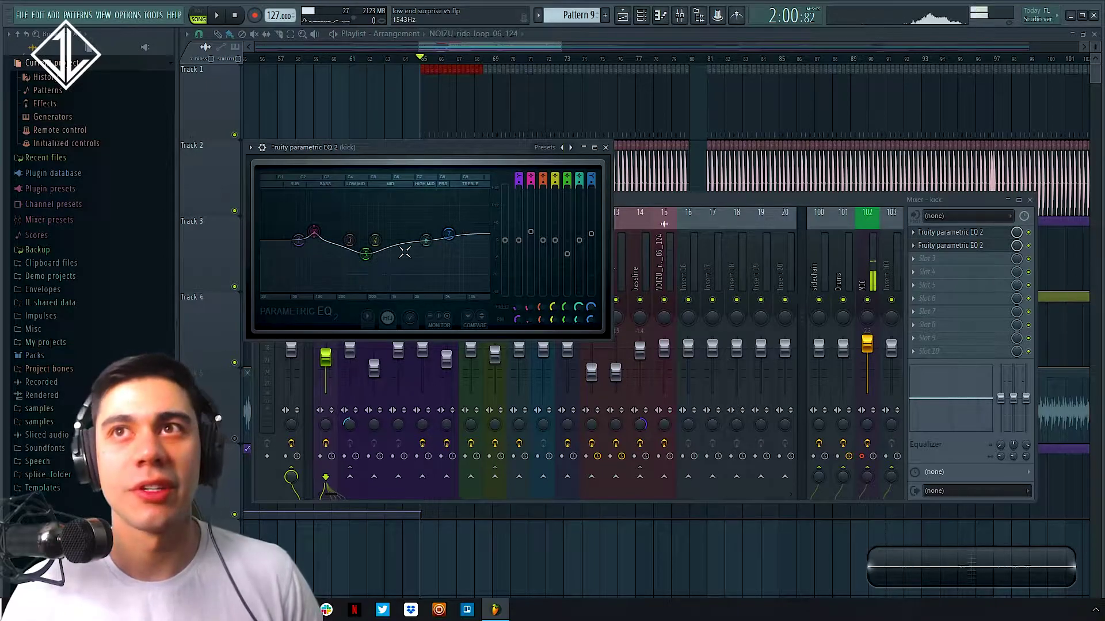
click(926, 248)
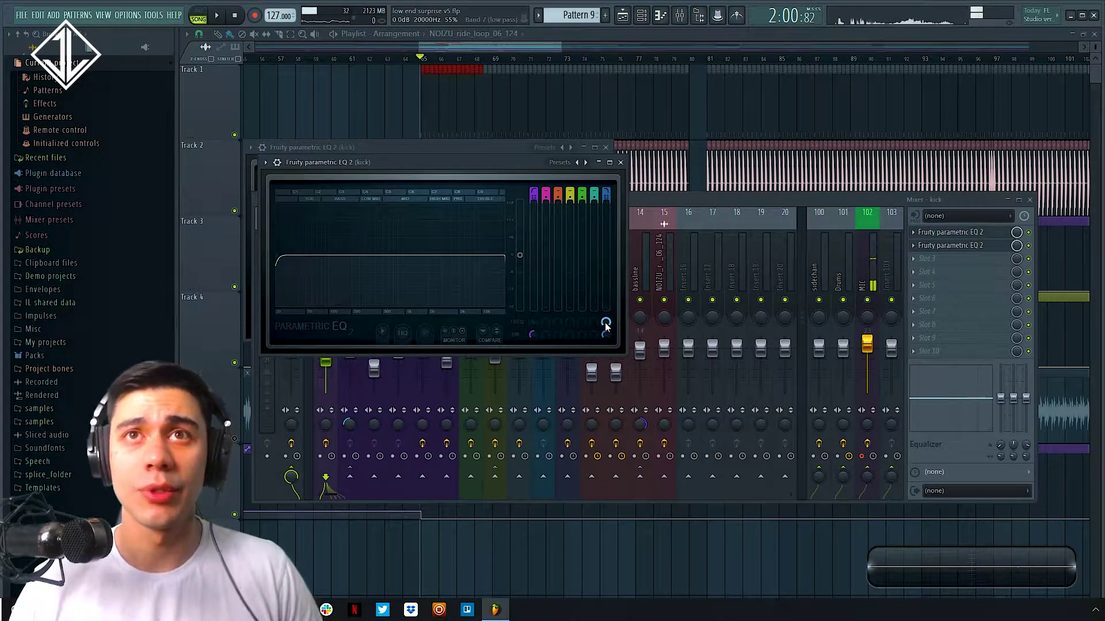
right_click(346, 115)
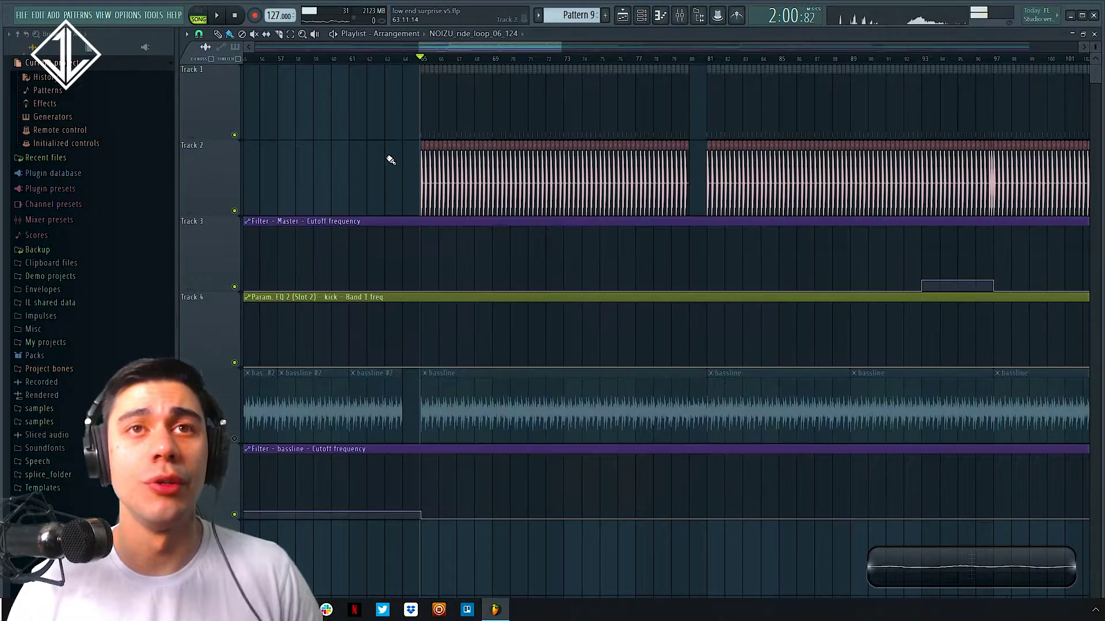
Play the kick through the master filter automation around bar 93 and the kick EQ automation around bar 121
ctrl+right_click(598, 239)
ctrl+right_click(757, 158)
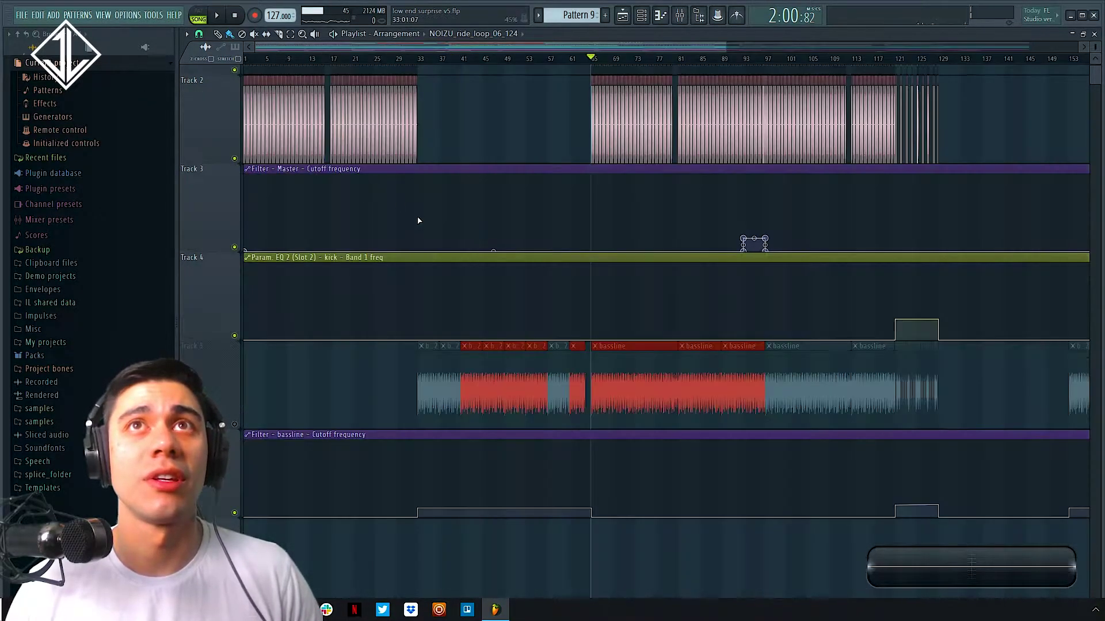
click(740, 58)
key(space)
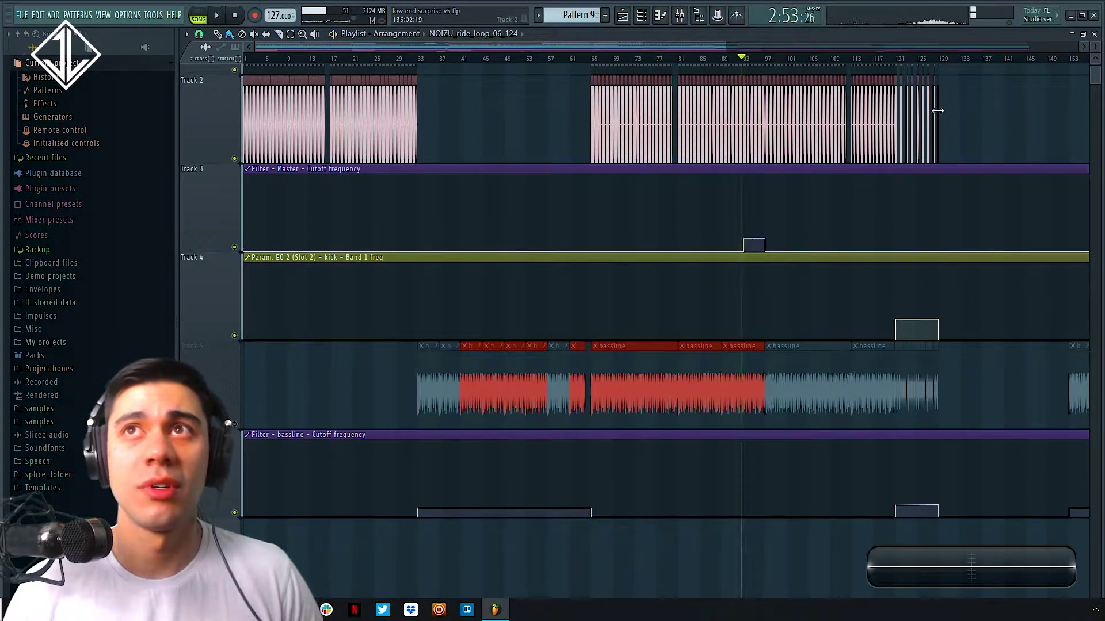
click(901, 59)
key(space)
ctrl+right_click(546, 180)
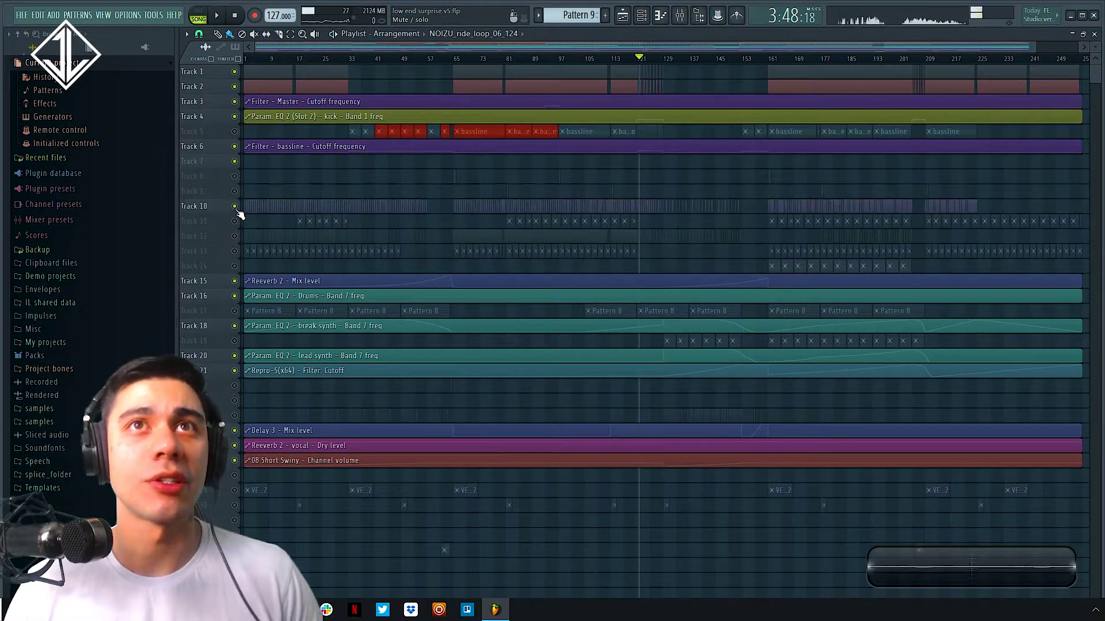
Play the Track 10 hi-hats together with the kick from bar 65
drag(414, 167, 535, 283)
drag(516, 153, 828, 380)
click(253, 60)
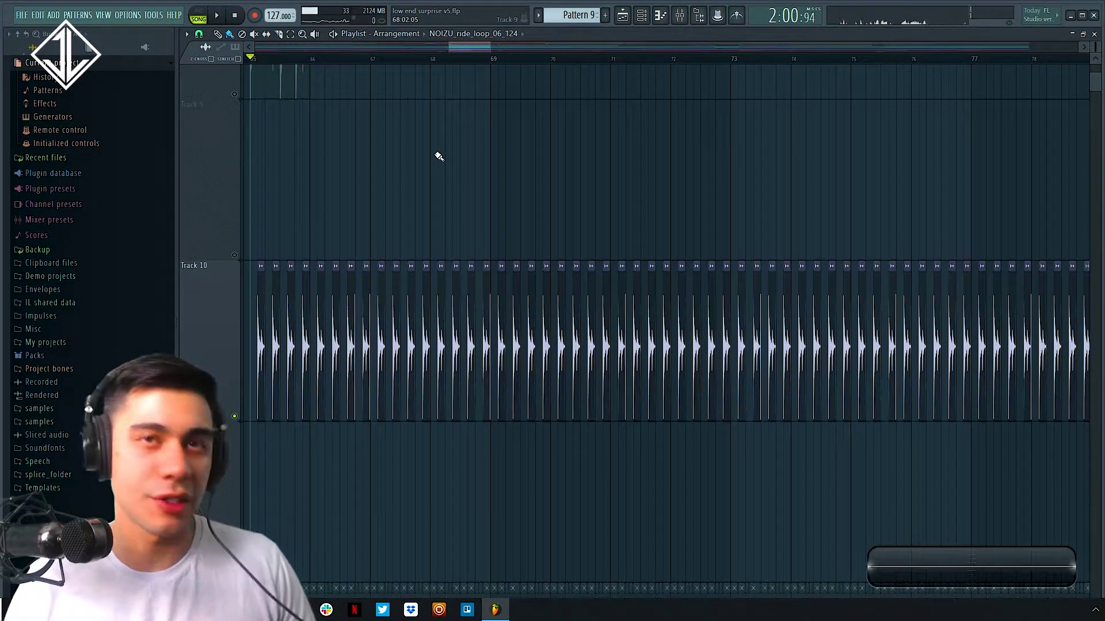
key(space)
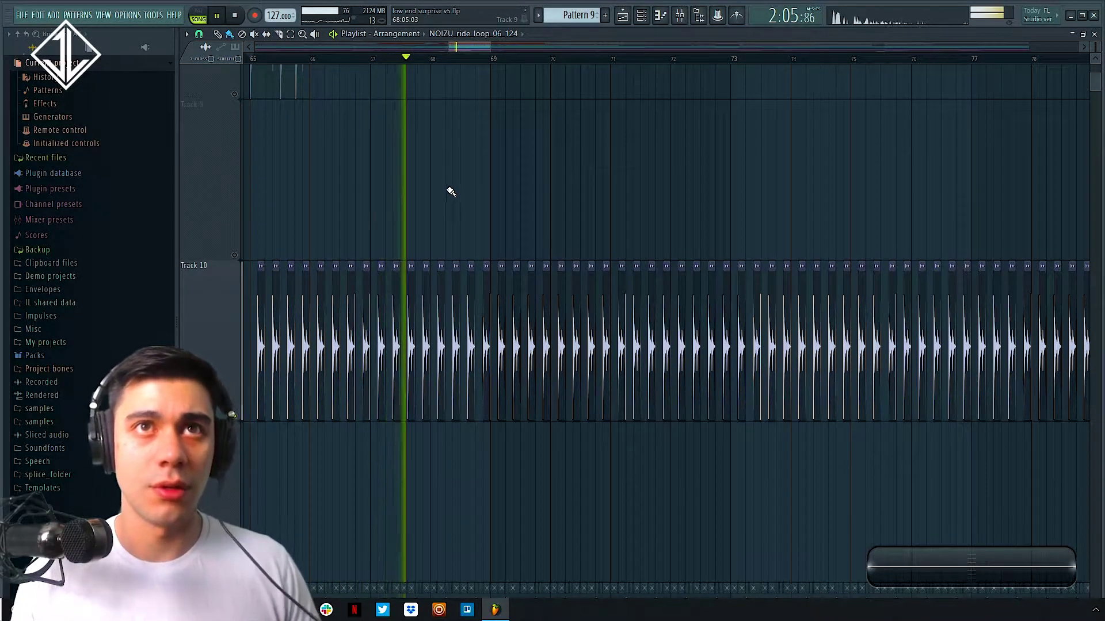
scroll(518, 233, down, 5)
key(space)
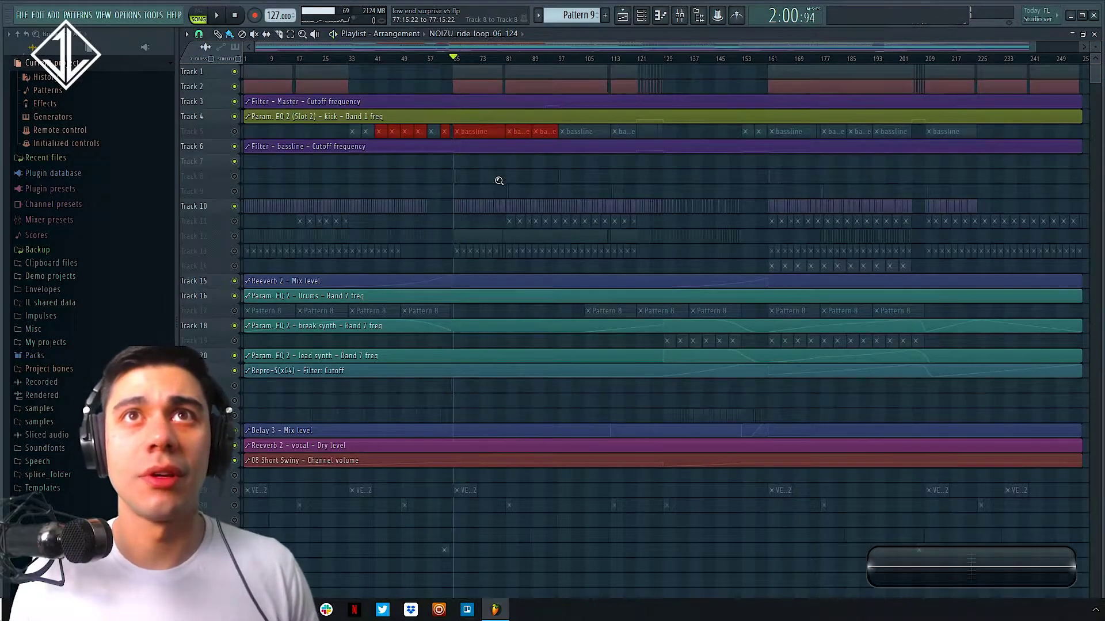
Examine the sampler settings of the KSHMR 100BPM Hat Loop 01 clip just before bar 81 on Track 10
scroll(498, 178, up, 5)
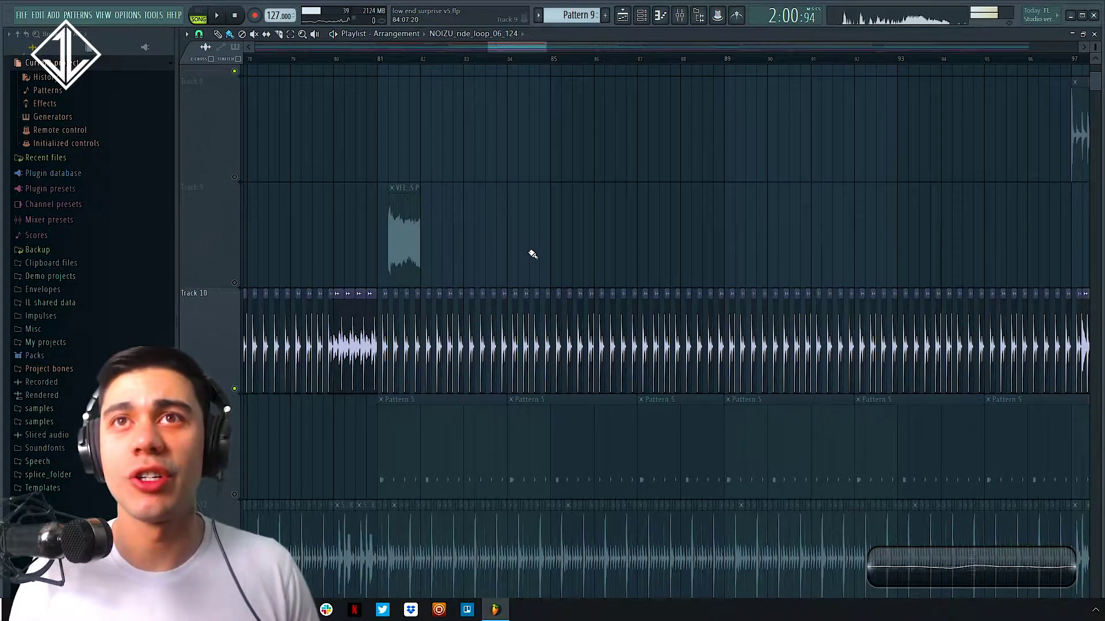
double_click(371, 323)
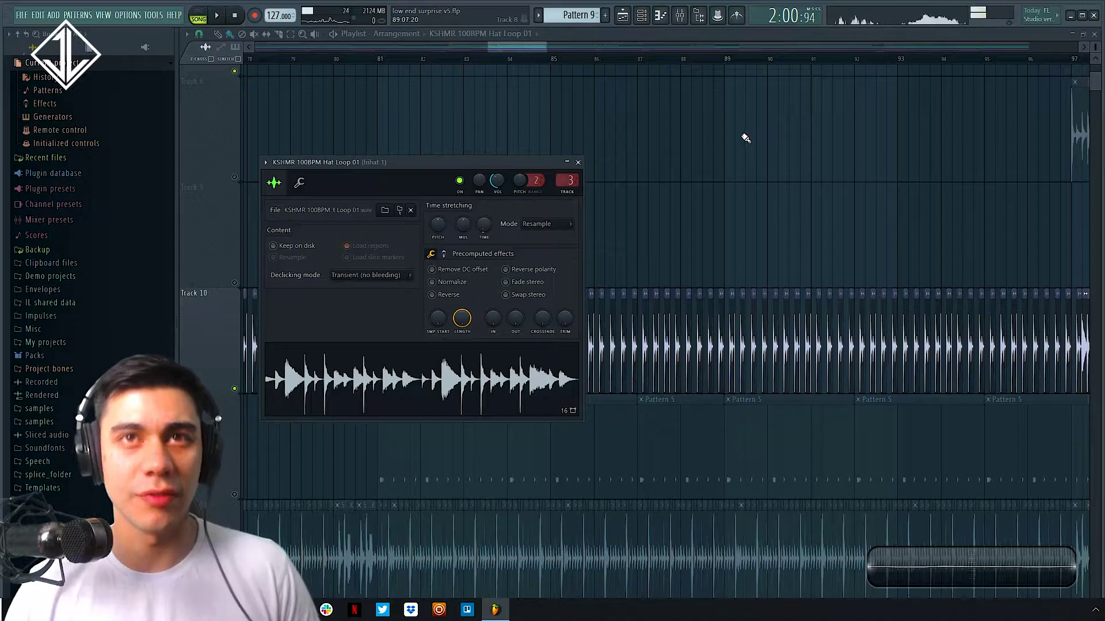
key(Escape)
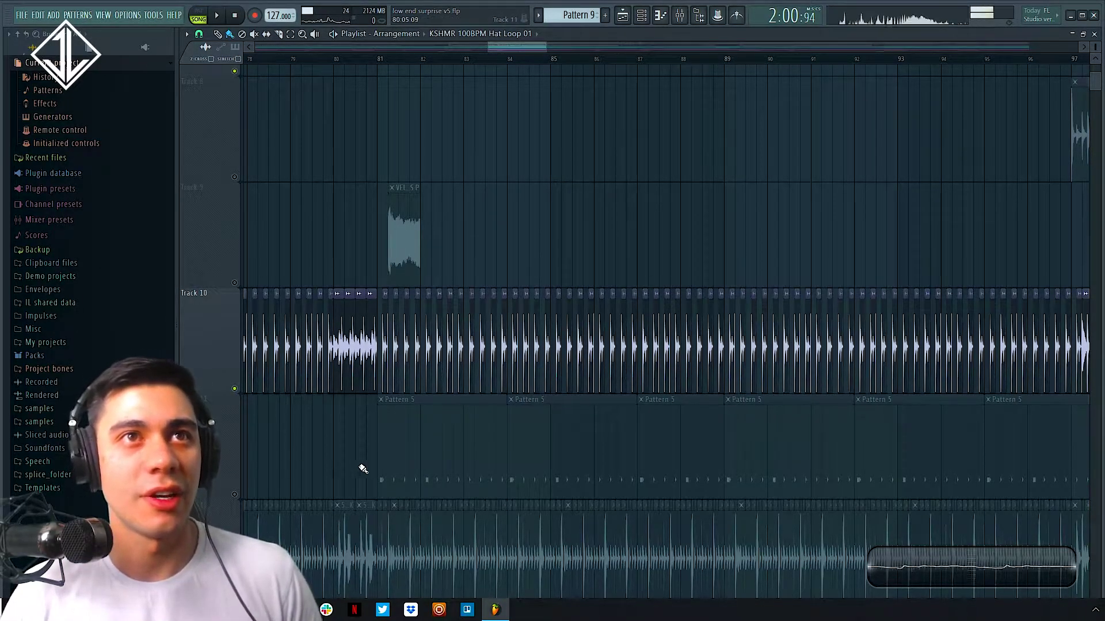
Unmute Track 11 and play its Pattern 5 open hats from bar 81 with the pattern shown in the channel rack
click(234, 494)
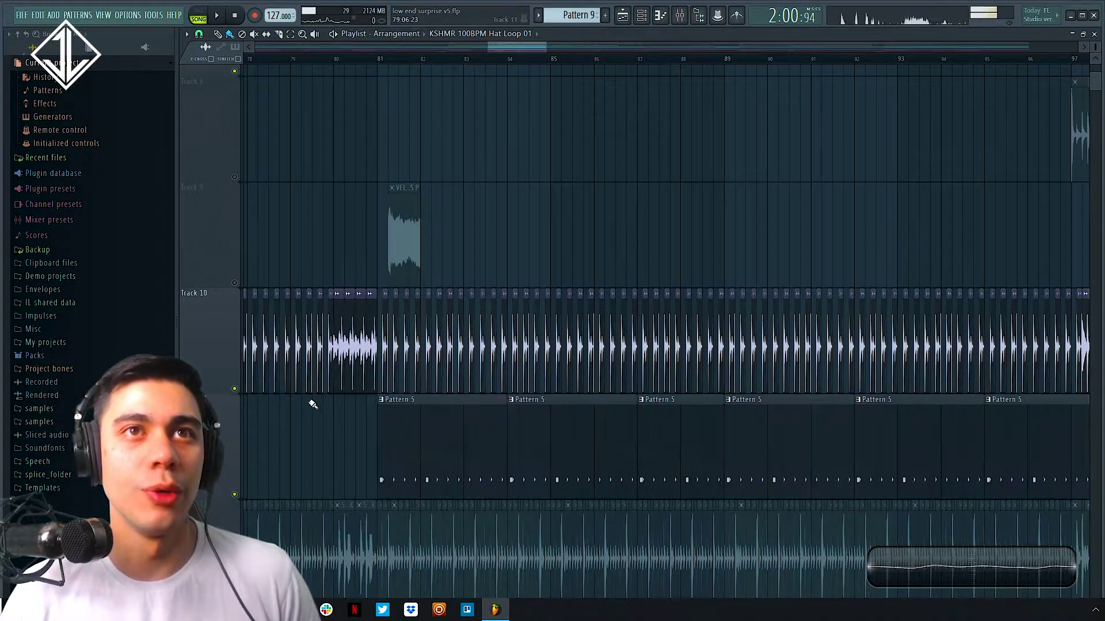
click(380, 61)
double_click(472, 451)
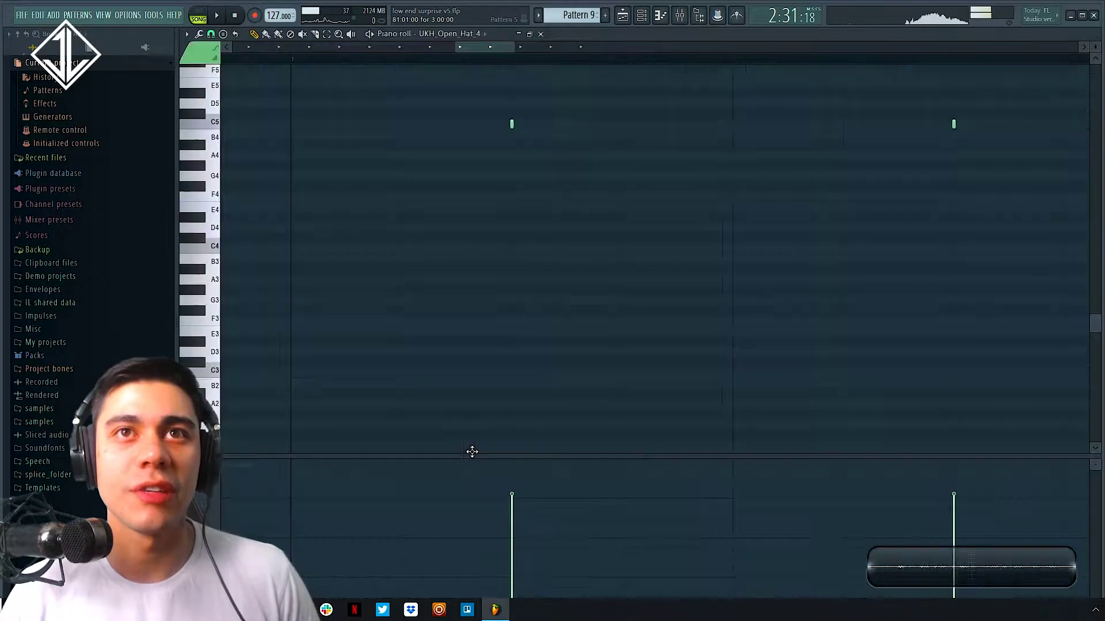
click(642, 16)
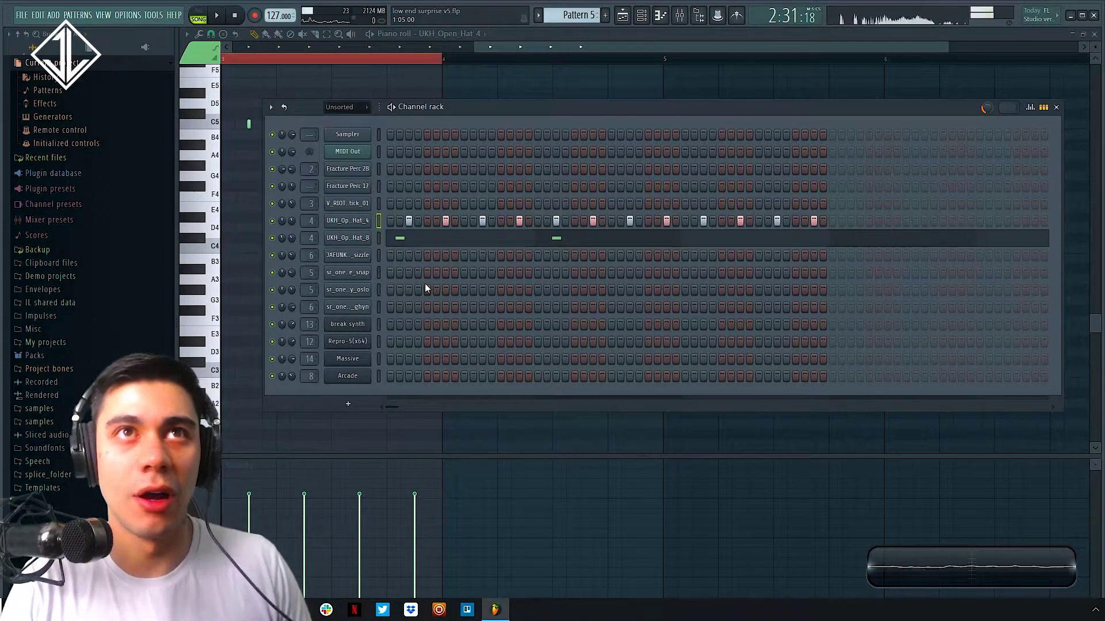
key(space)
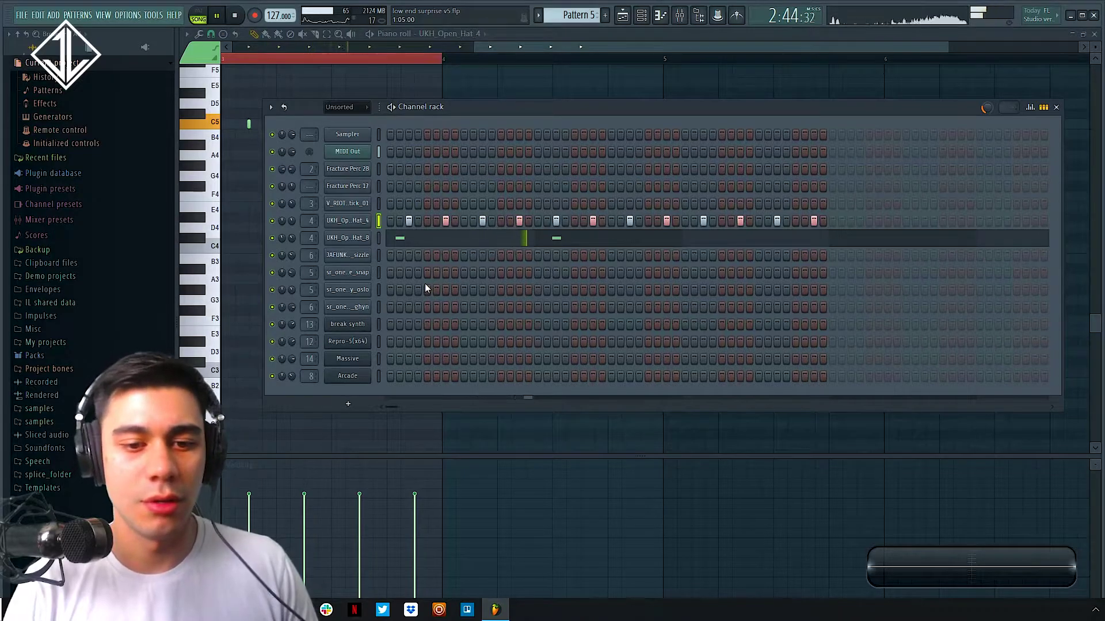
key(space)
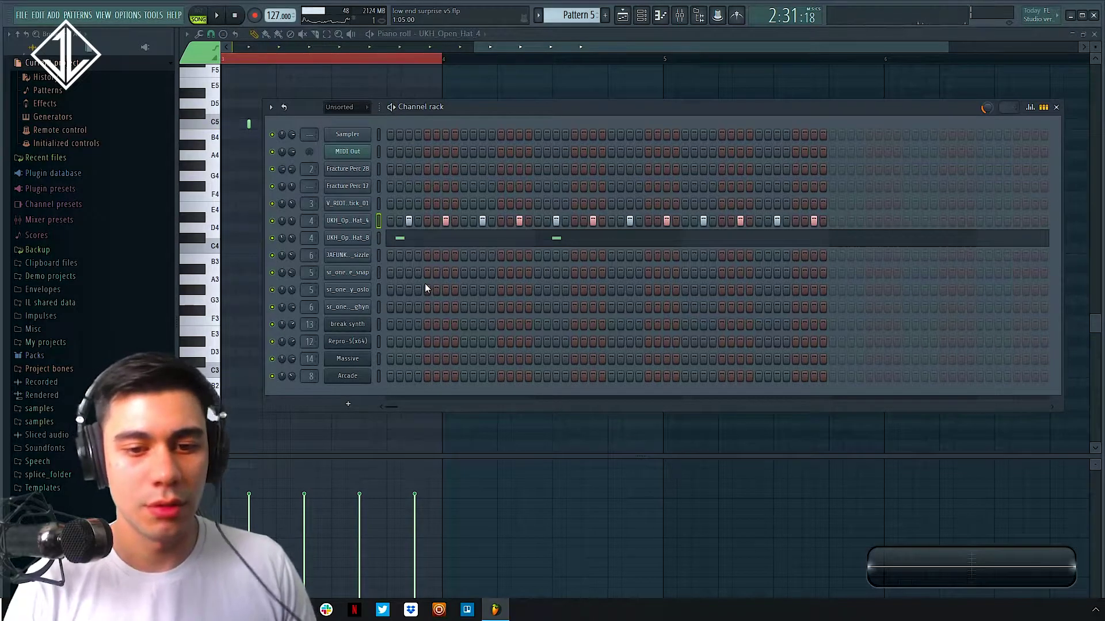
Show Pattern 5's UKH_Open_Hat_8 notes in the piano roll and delete the C5 note in bar 2
click(410, 242)
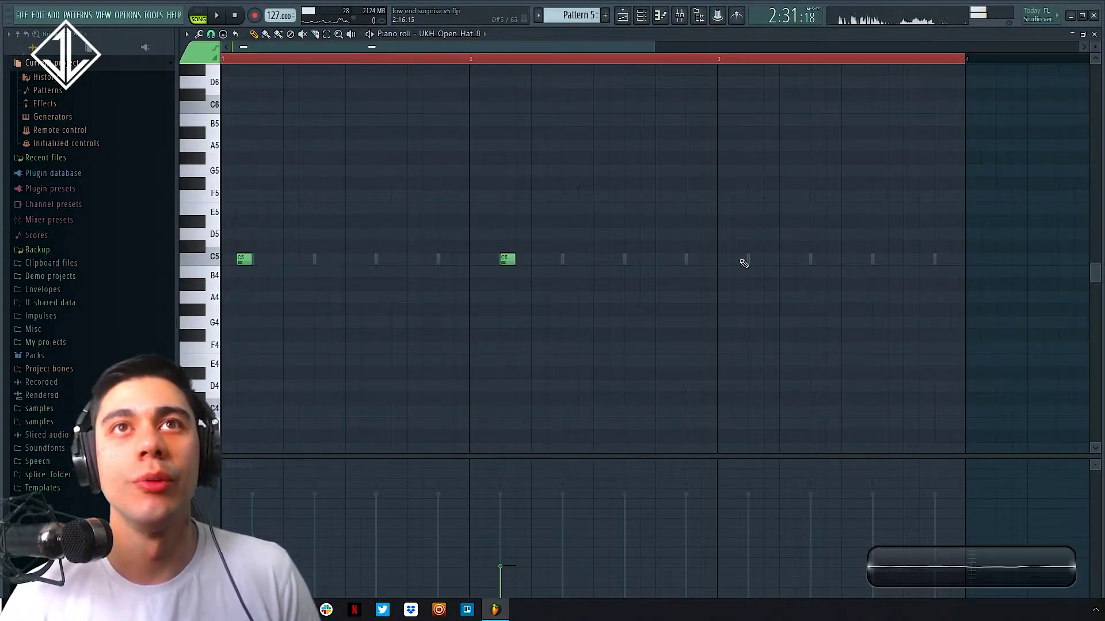
click(623, 15)
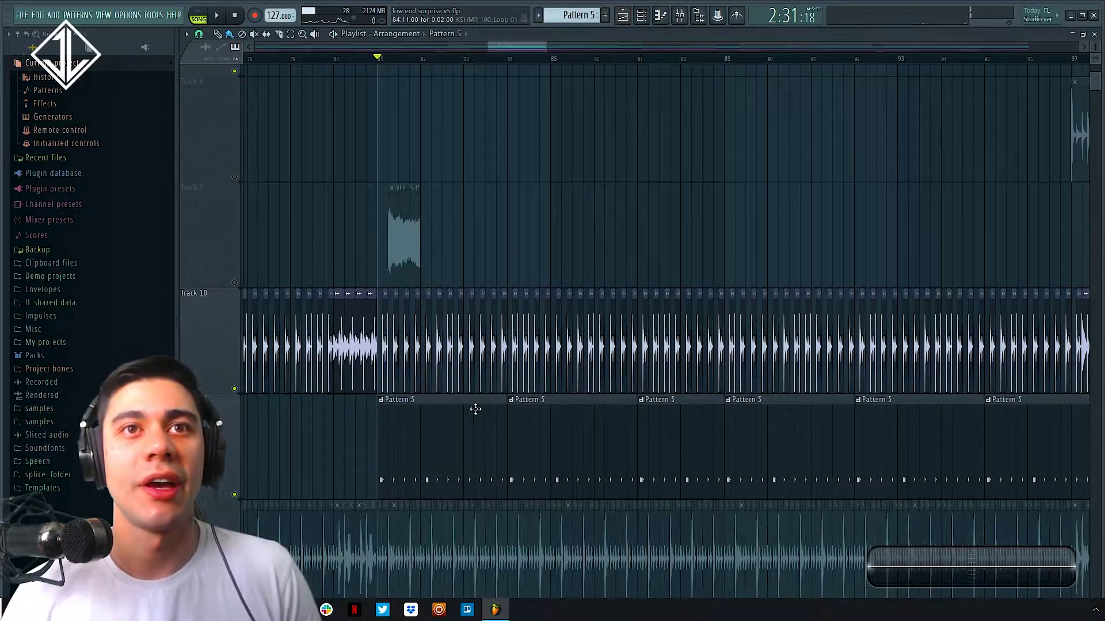
double_click(426, 440)
right_click(261, 265)
right_click(261, 264)
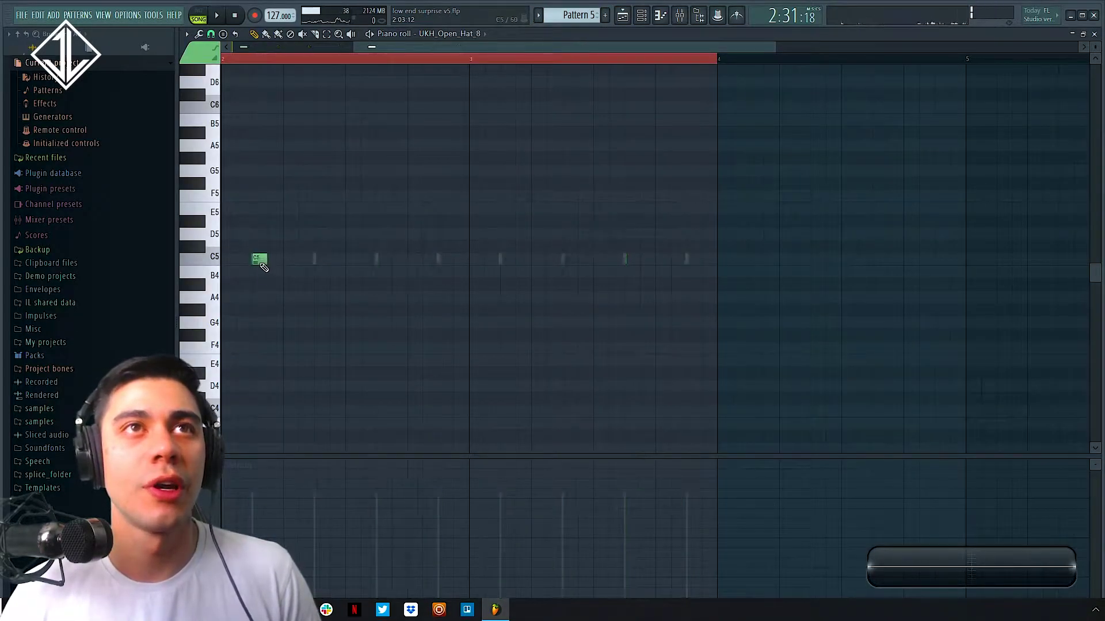
Check Pattern 5's first open-hat notes, return to the playlist and look over the Track 10 and Track 11 clips past bar 81
scroll(298, 306, left, 3)
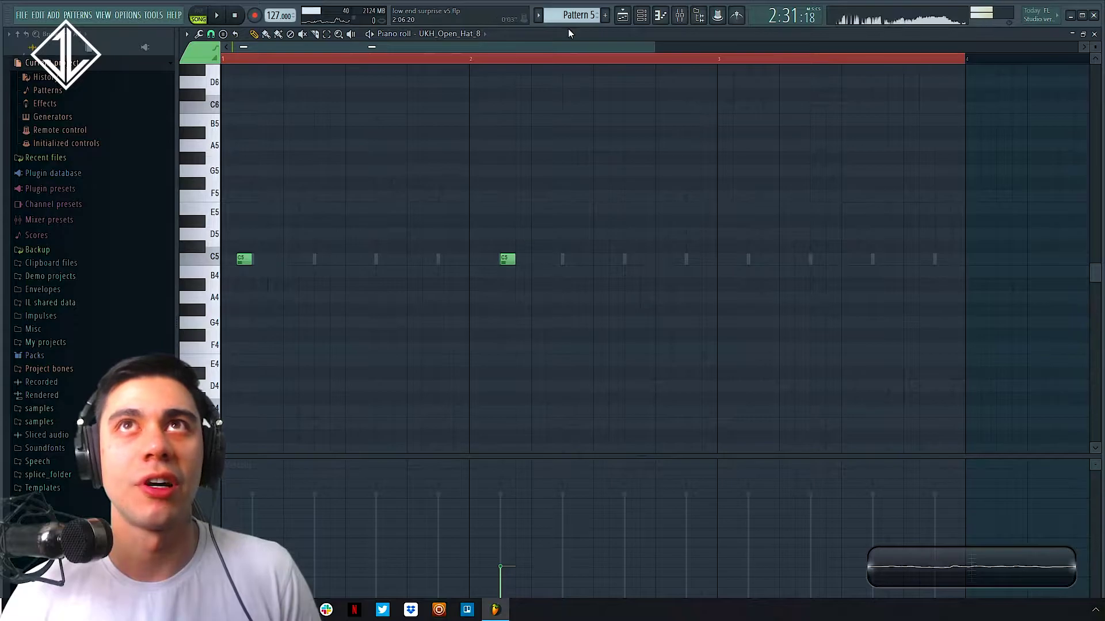
click(622, 15)
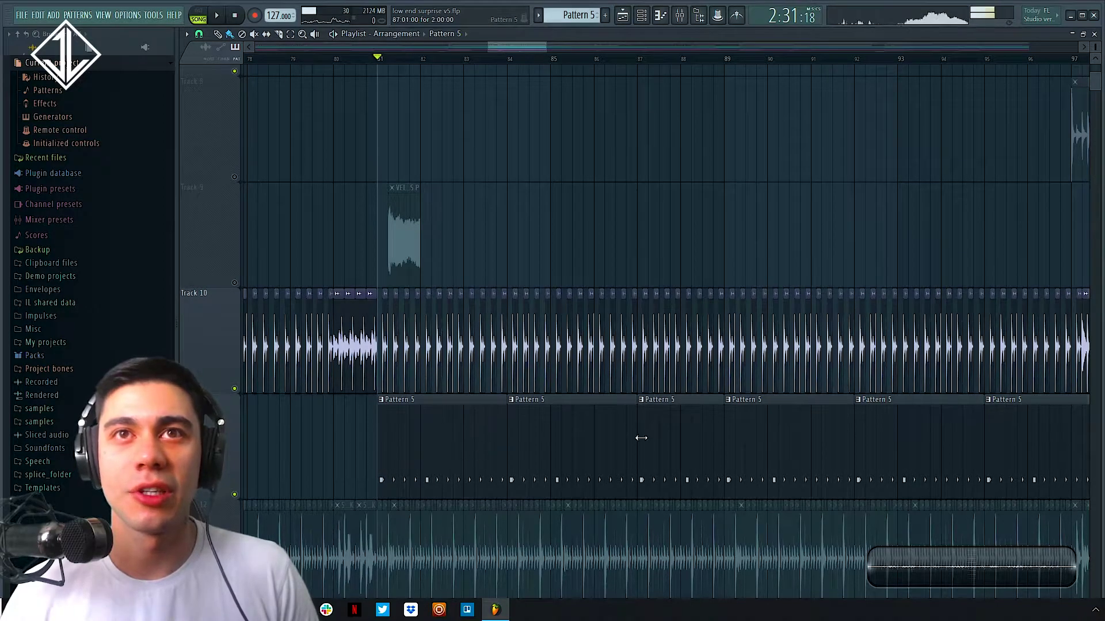
drag(504, 47, 532, 66)
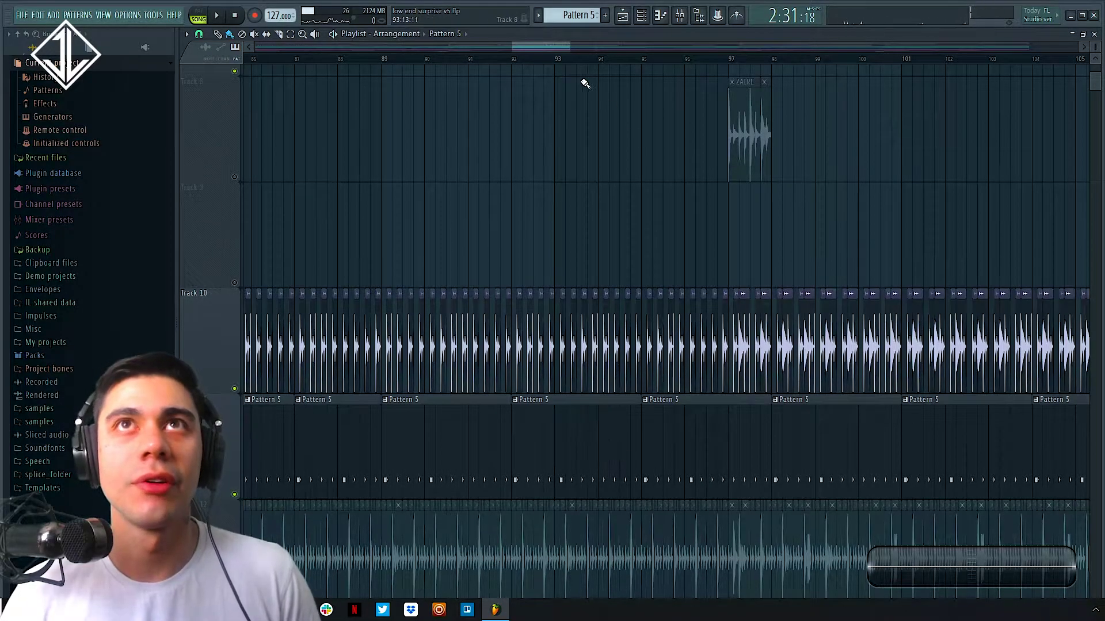
scroll(578, 53, right, 4)
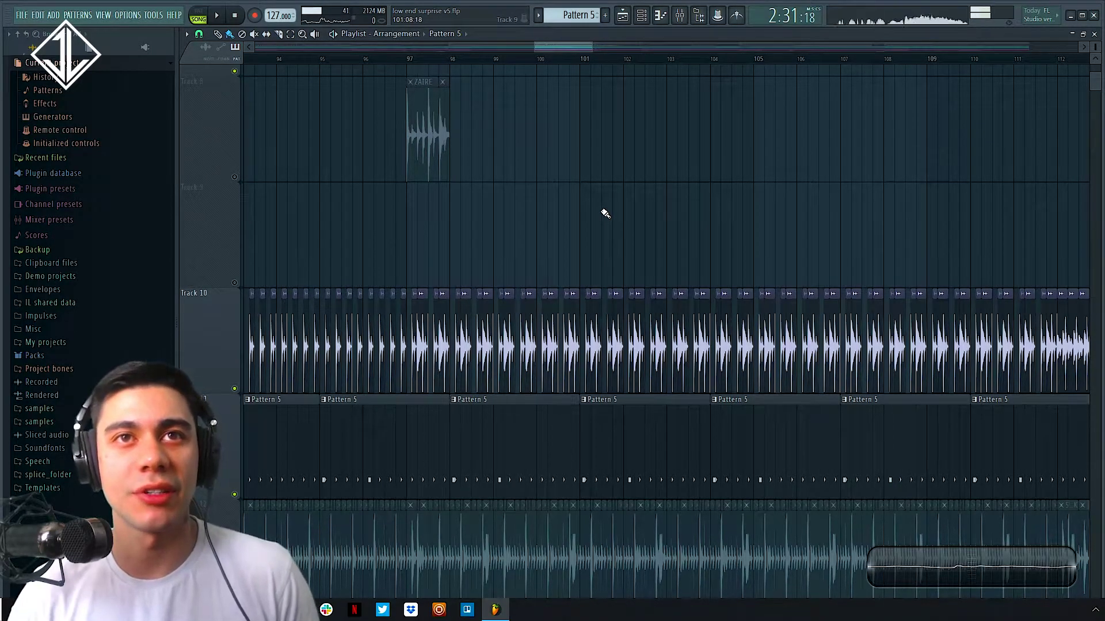
scroll(597, 257, down, 10)
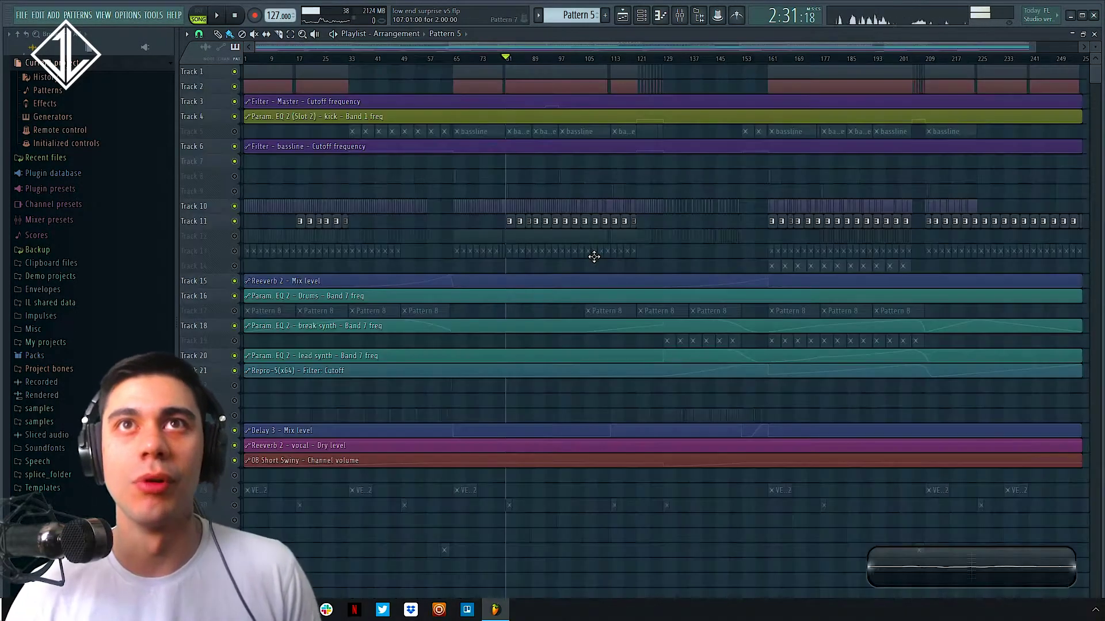
Unmute Track 12 and set the playback position to bar 65
click(234, 236)
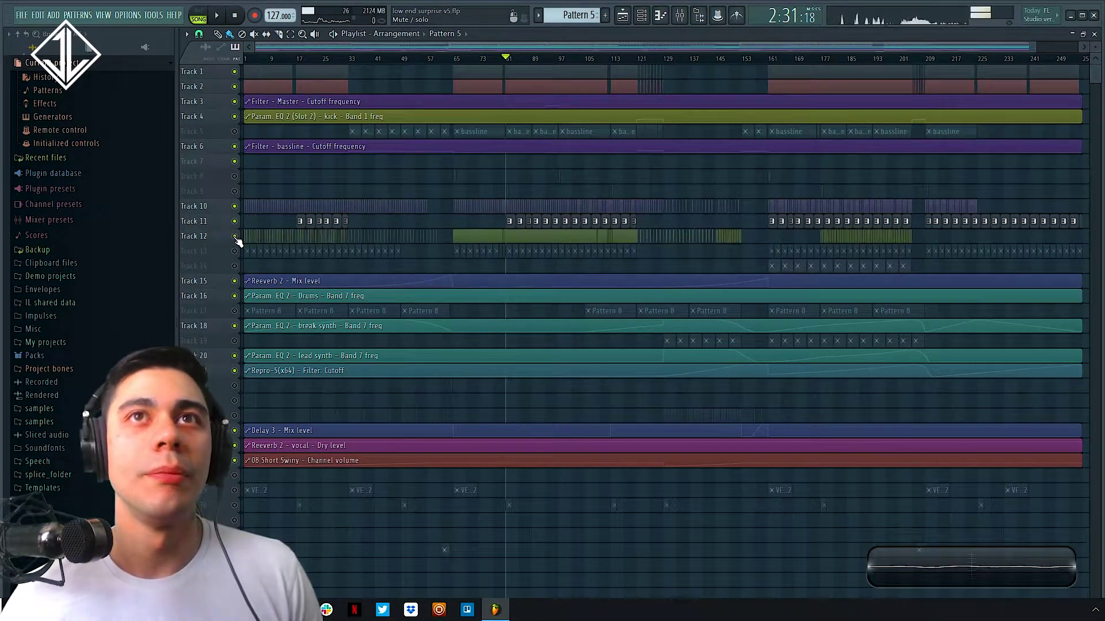
drag(445, 211, 547, 273)
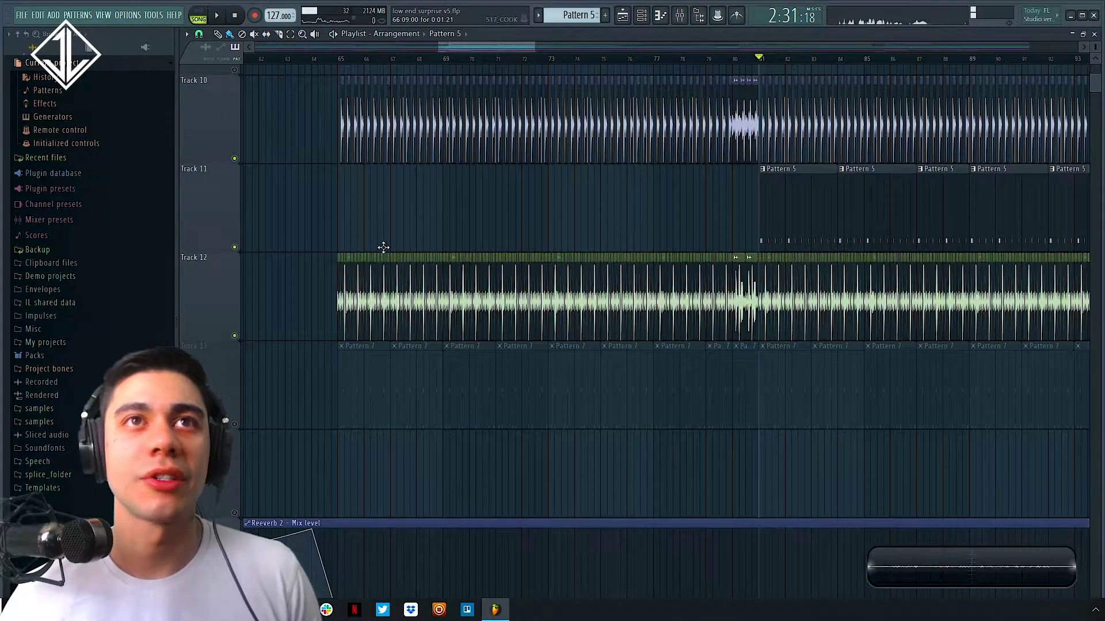
click(339, 59)
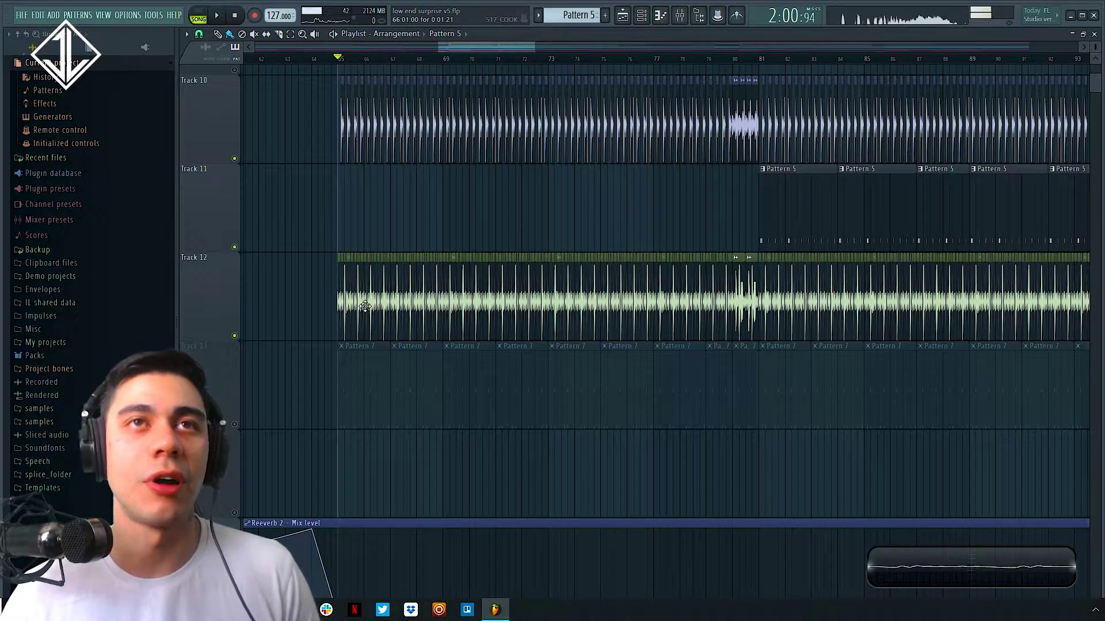
Examine the 517_COOK sampler settings and how its sliced clips repeat along Track 12 from bar 65
double_click(370, 316)
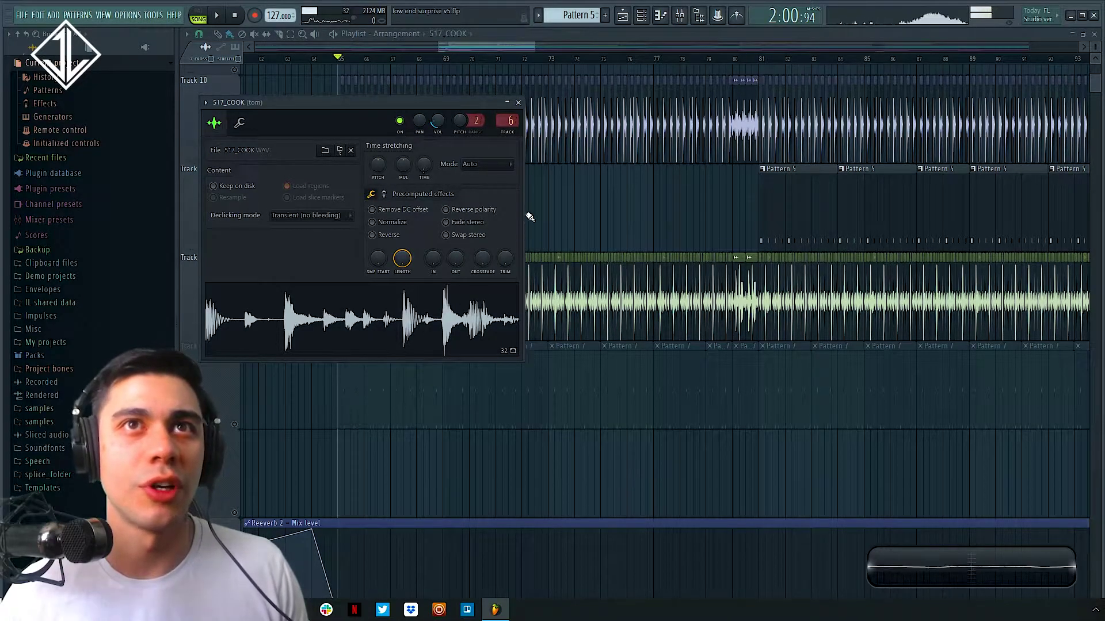
click(550, 216)
drag(313, 236, 452, 369)
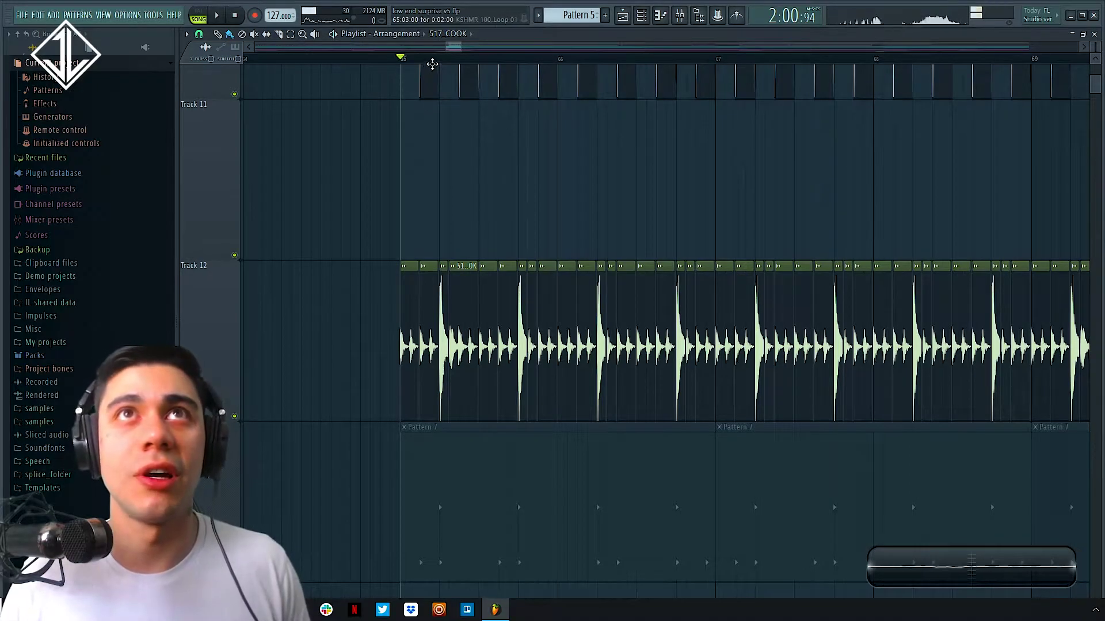
scroll(463, 58, down, 2)
scroll(469, 70, down, 2)
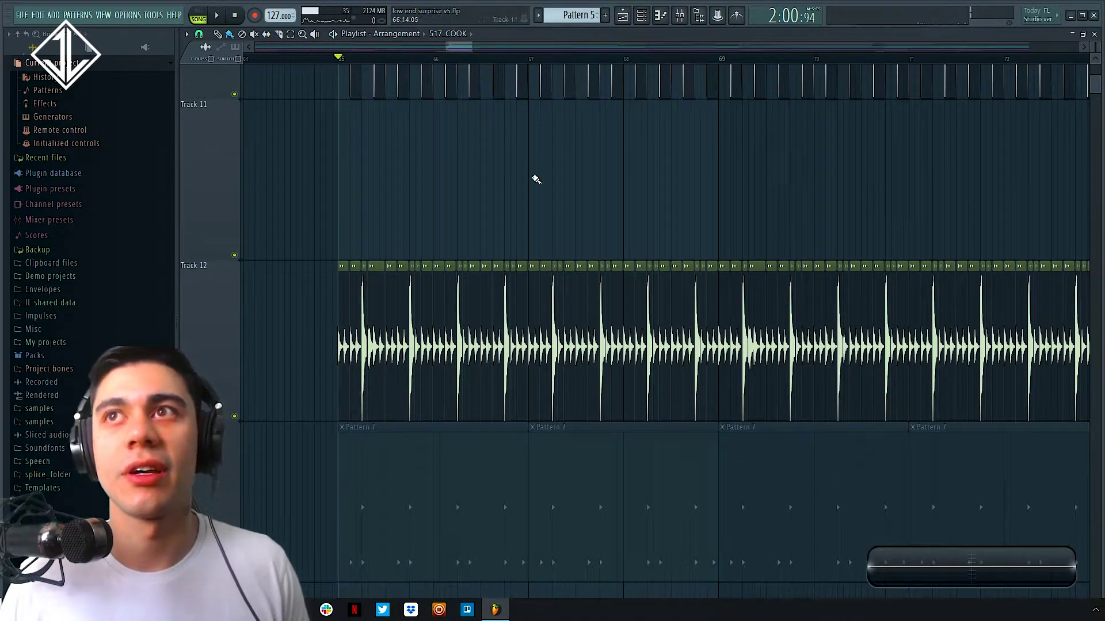
drag(470, 48, 479, 50)
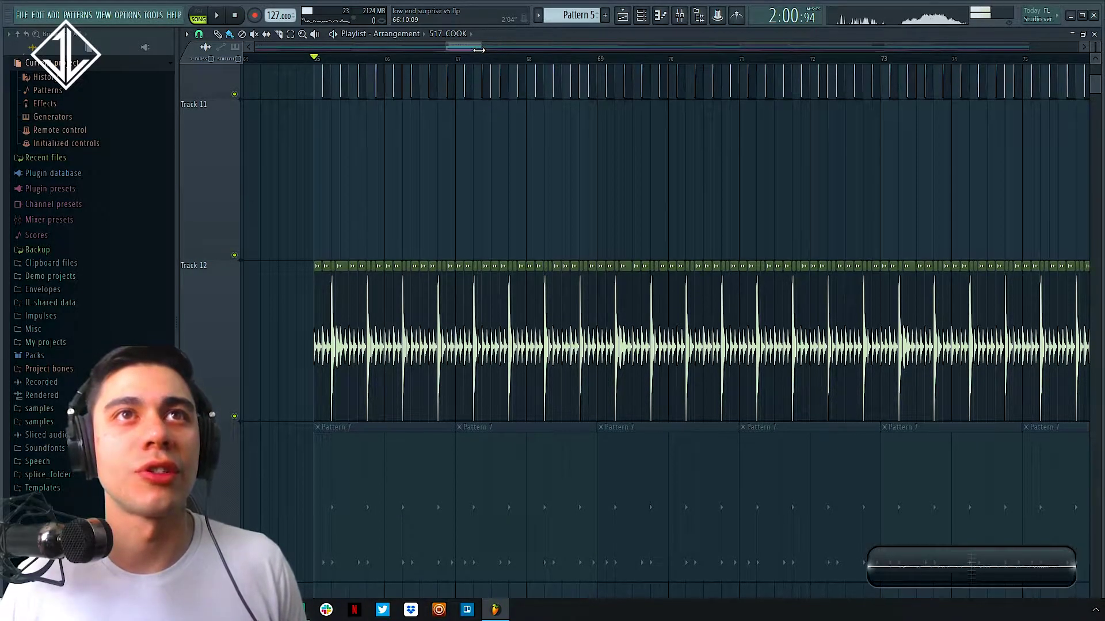
drag(479, 50, 481, 273)
Select the Track 12 clips from about bar 70 to 76 and play the drums from bar 65, jumping ahead to bar 79
drag(477, 345, 686, 346)
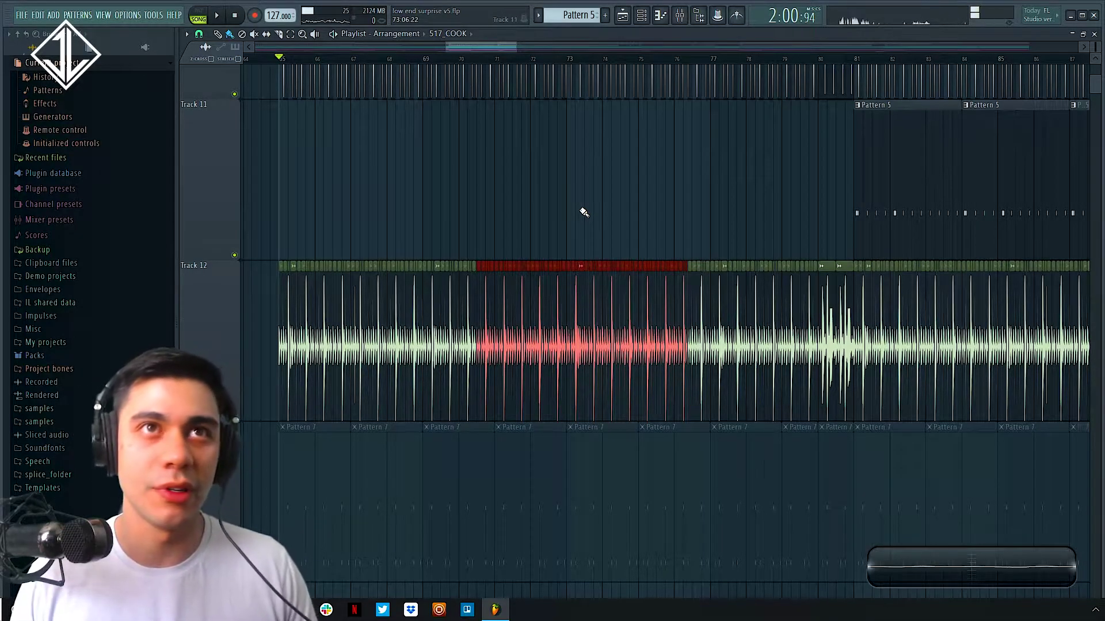
key(space)
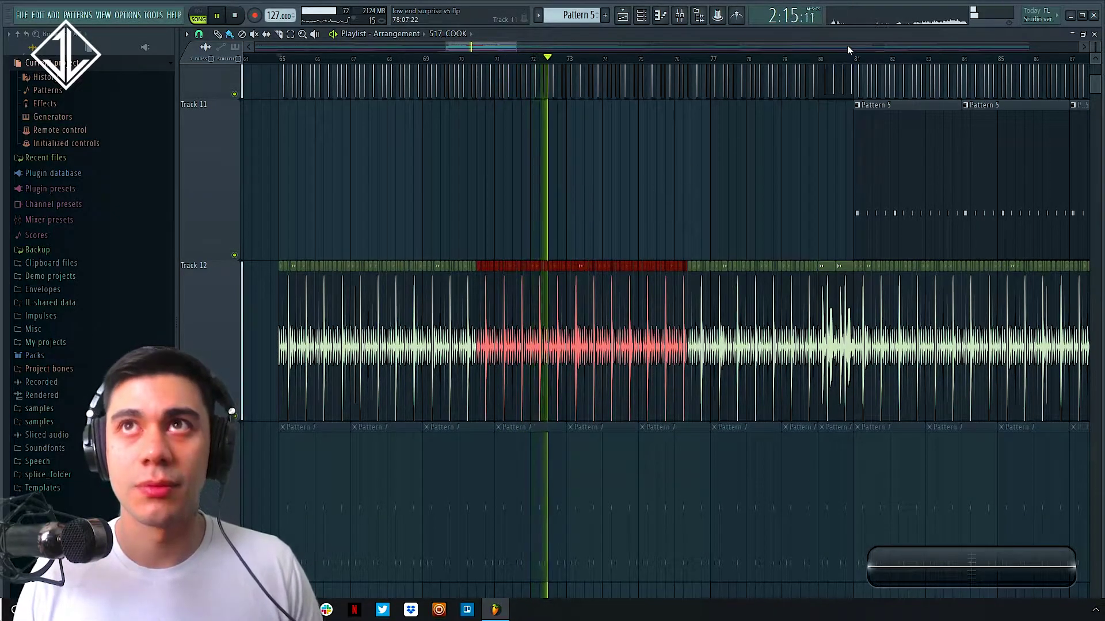
click(786, 60)
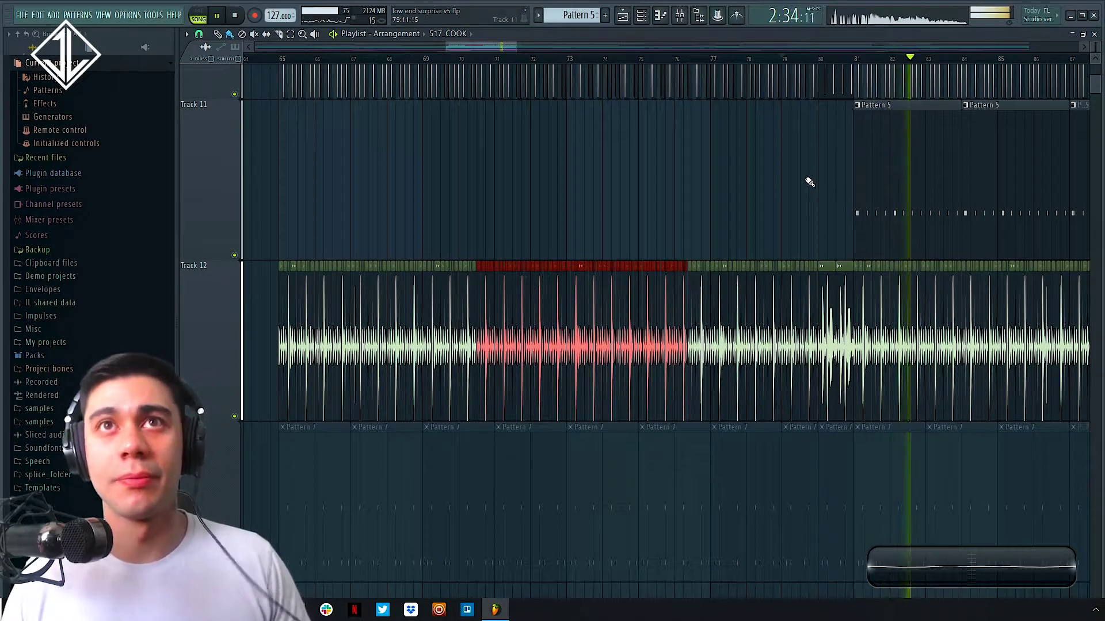
scroll(765, 188, down, 5)
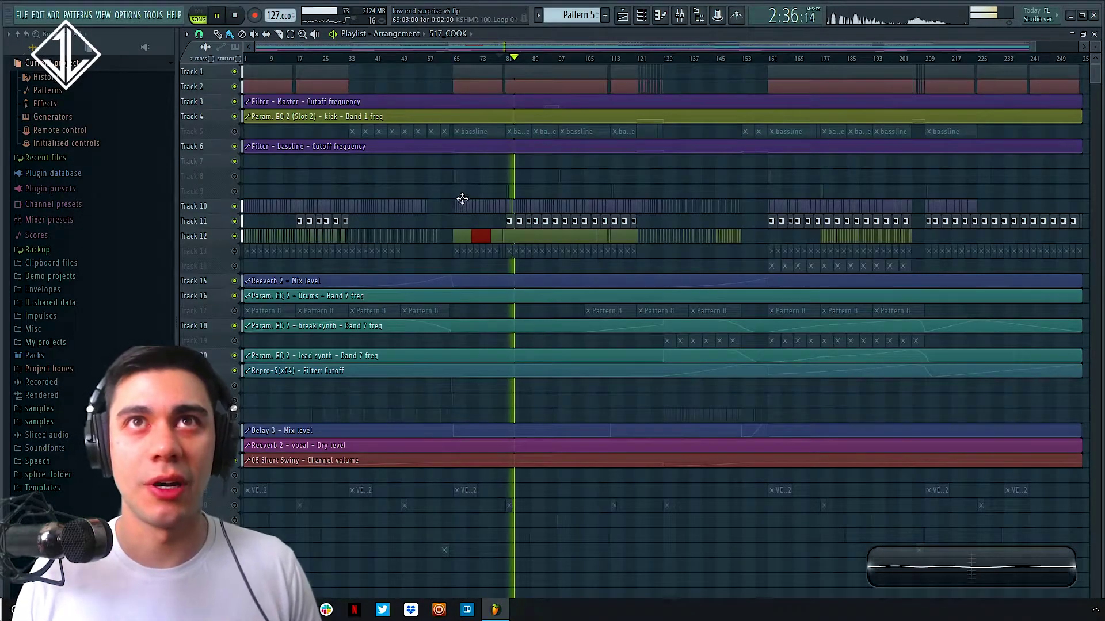
key(space)
Unmute Track 13 with its Pattern 7 clips and set the playback position to bar 65
scroll(399, 170, up, 5)
scroll(511, 385, down, 2)
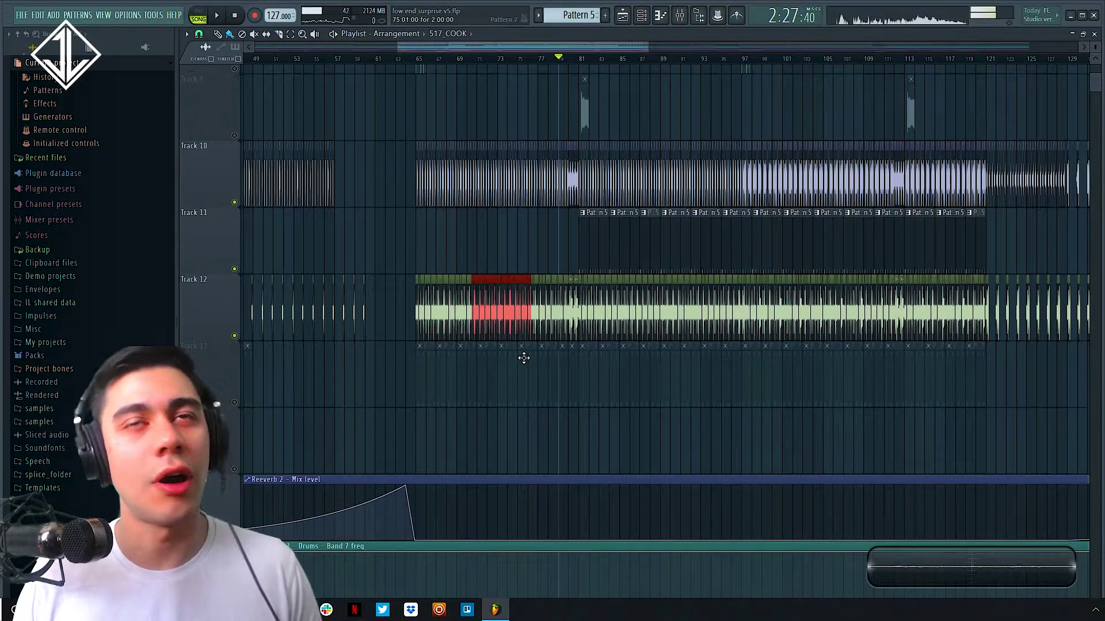
drag(348, 541, 543, 209)
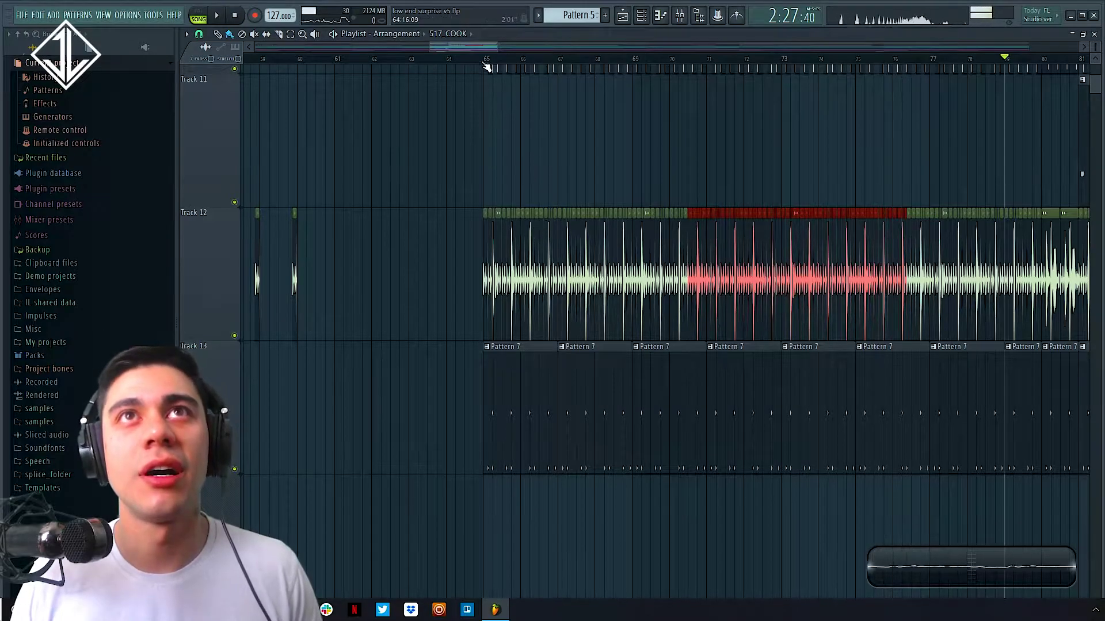
click(486, 67)
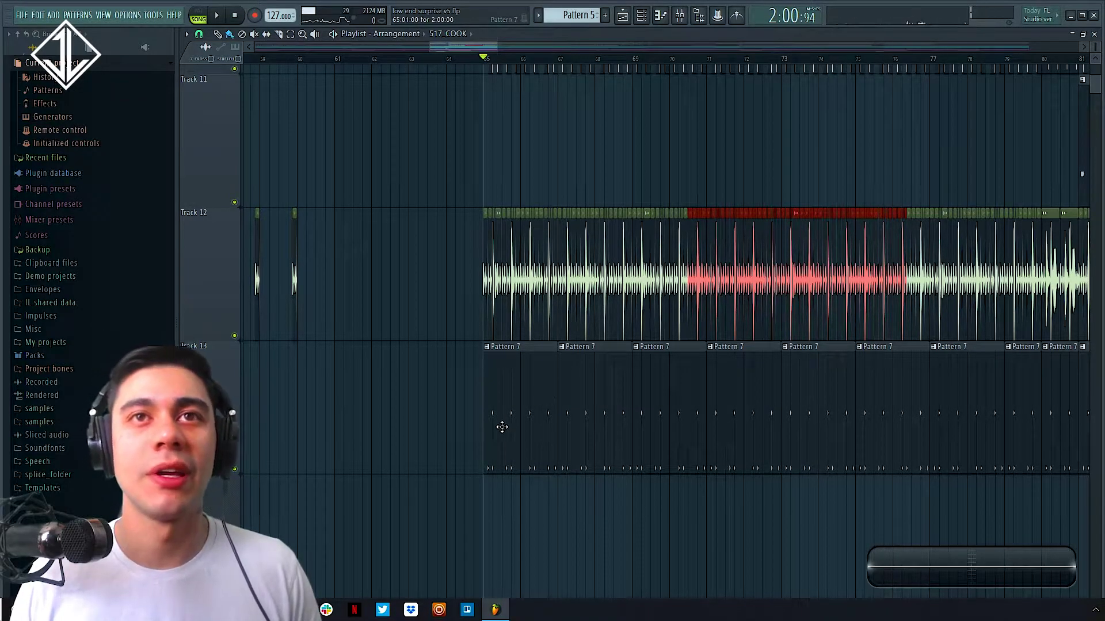
Examine Pattern 7 in the piano roll and channel rack, including the sampler settings of its sr_oneshot_clap_mid_dry_oslo channel
double_click(501, 413)
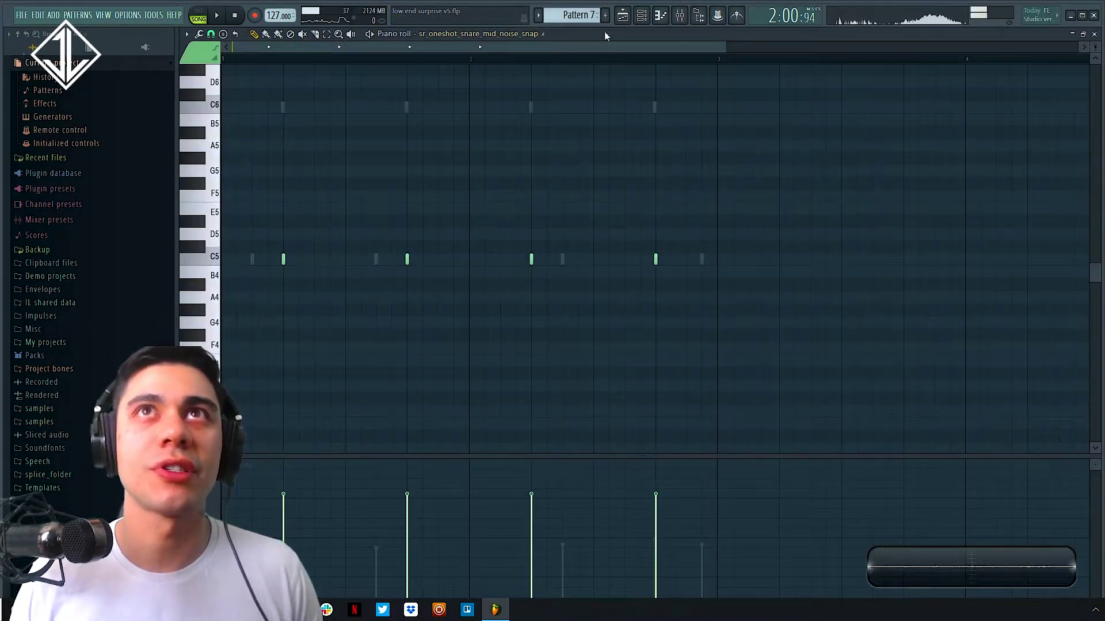
click(641, 15)
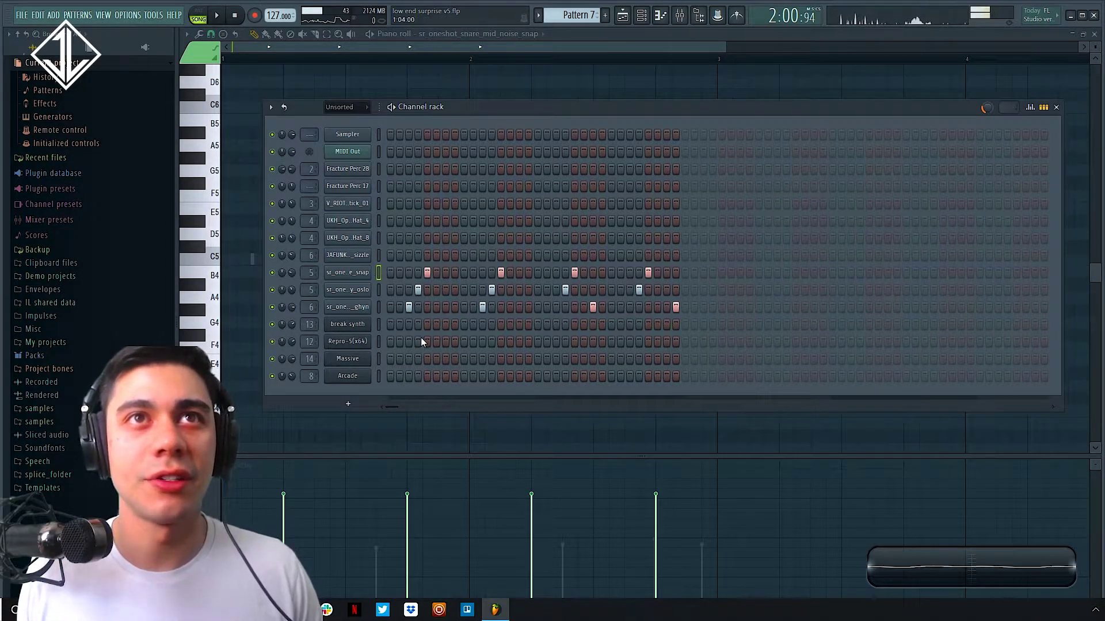
click(367, 290)
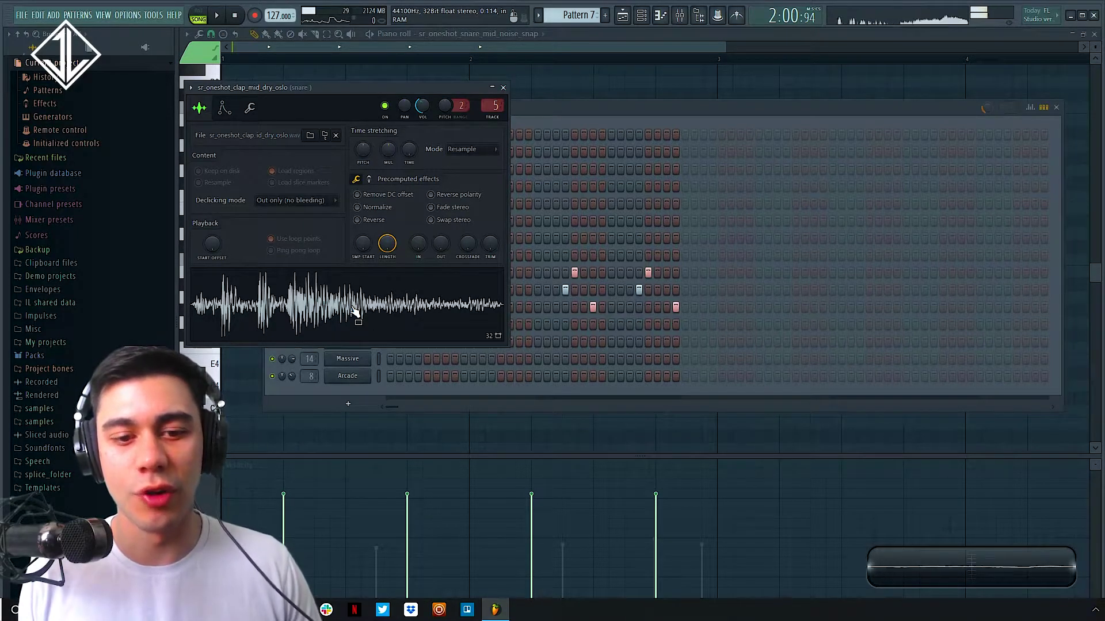
click(503, 88)
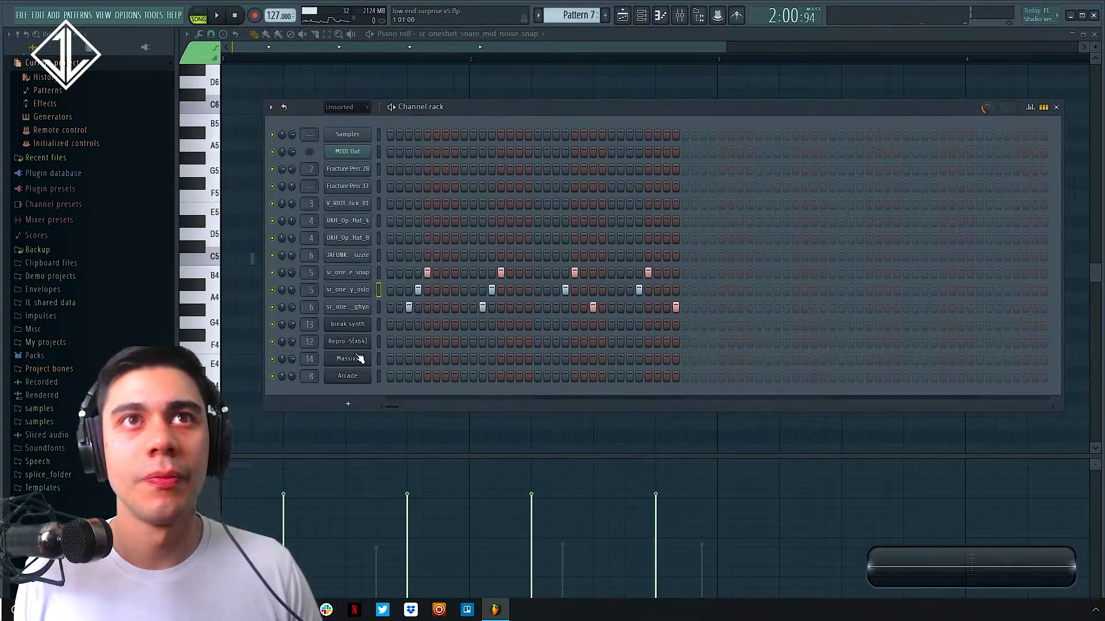
click(357, 311)
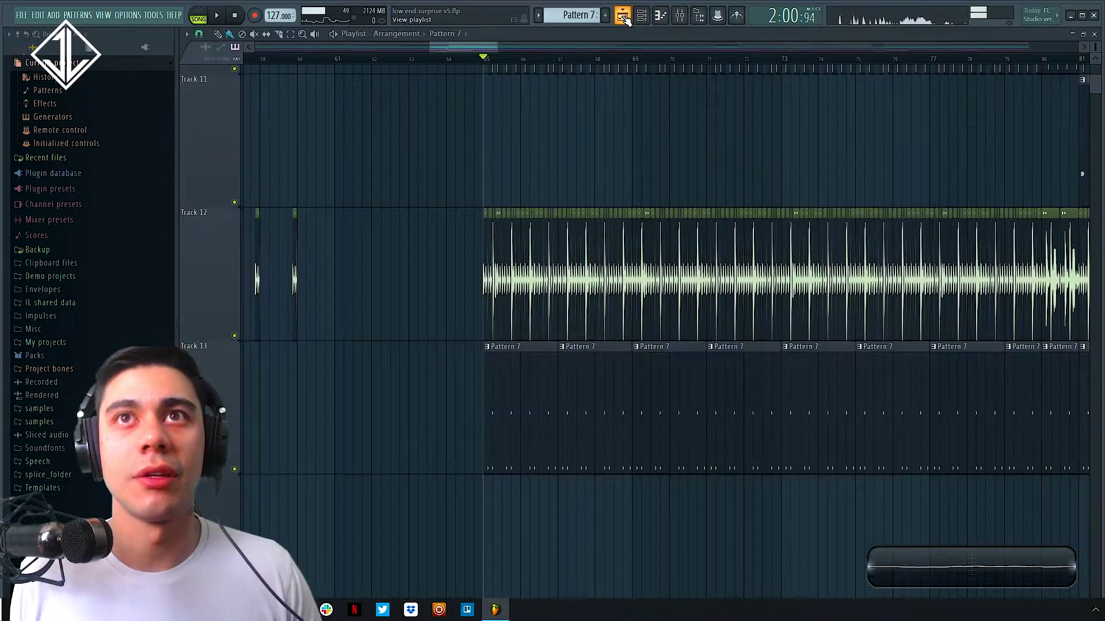
Return to the playlist and play the layered drums with Pattern 7 from bar 65
click(622, 15)
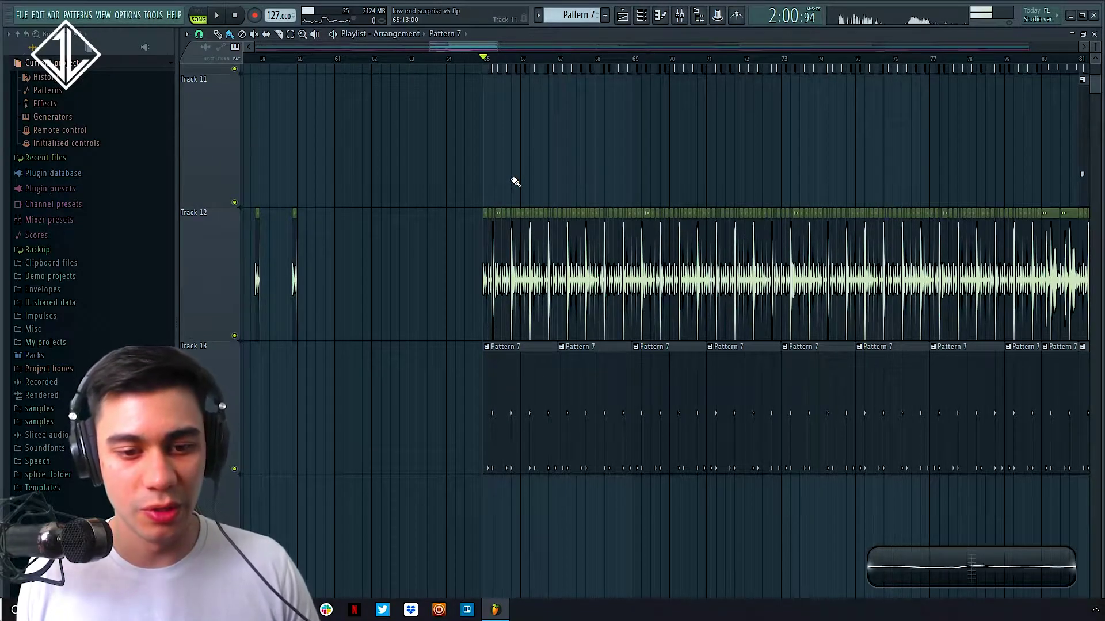
key(space)
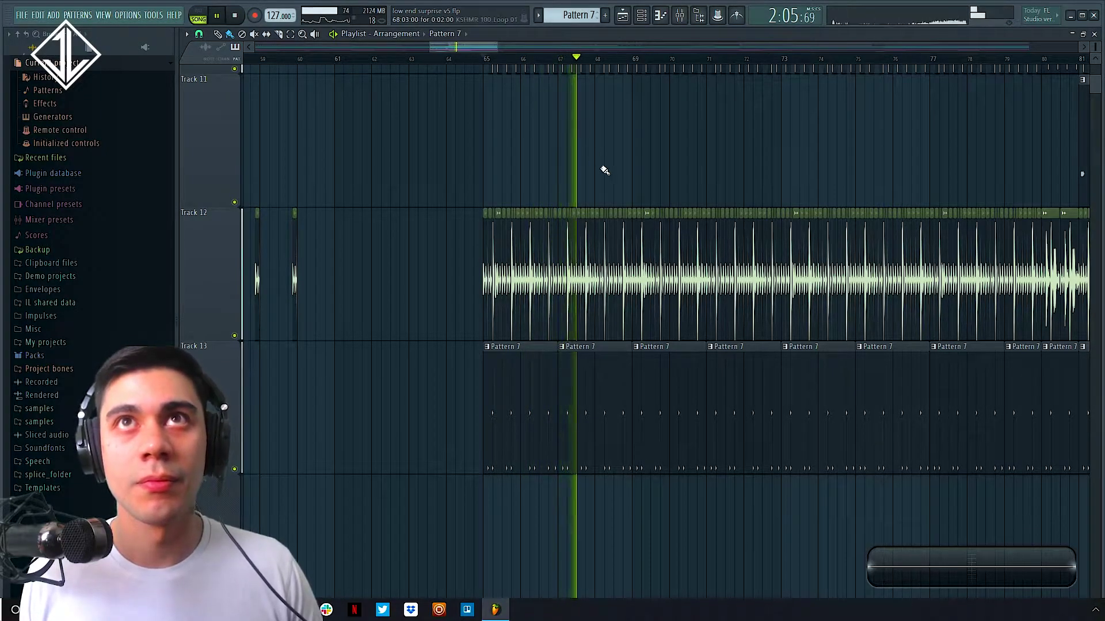
scroll(604, 170, up, 3)
scroll(612, 184, down, 3)
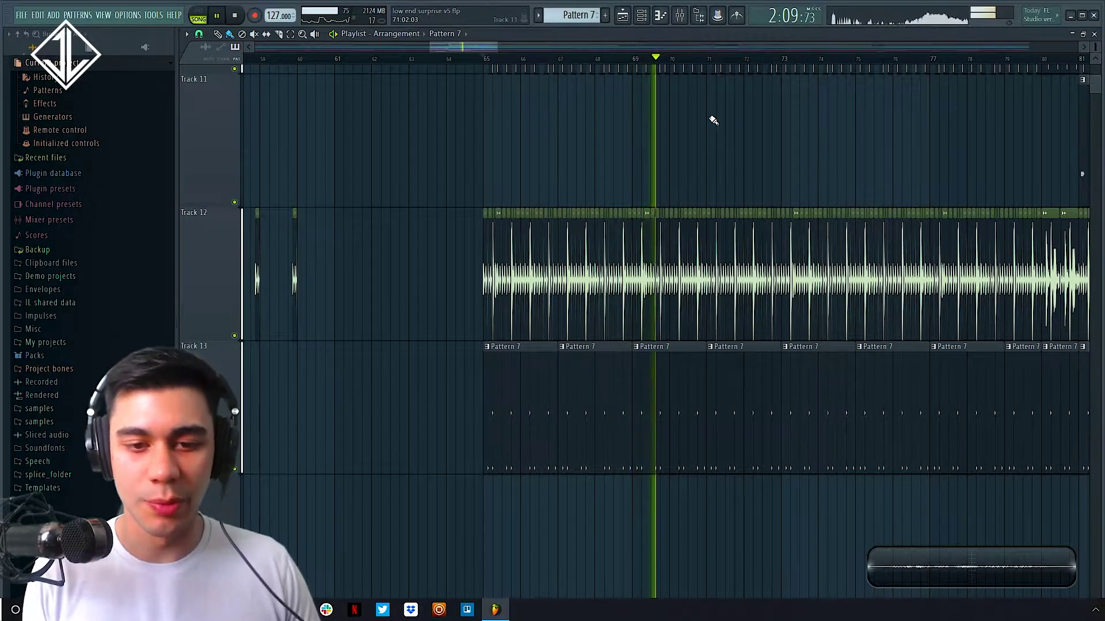
key(space)
Show the mixer and check the effect slots of the tom, open hihats, hihat 1 and perc 1 tracks
click(680, 22)
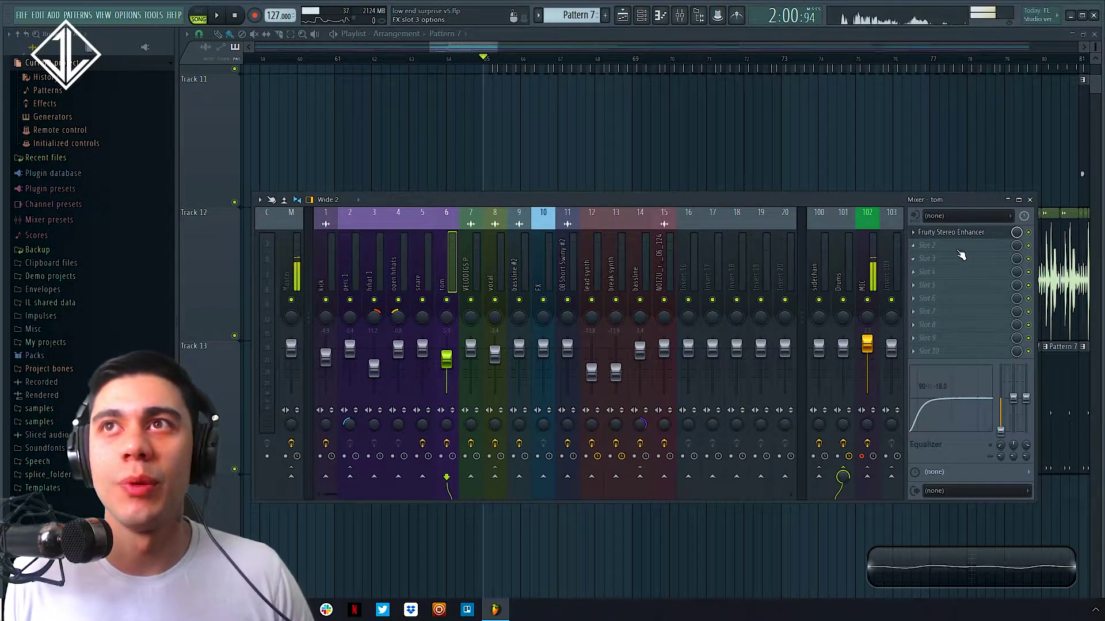
click(413, 304)
click(397, 290)
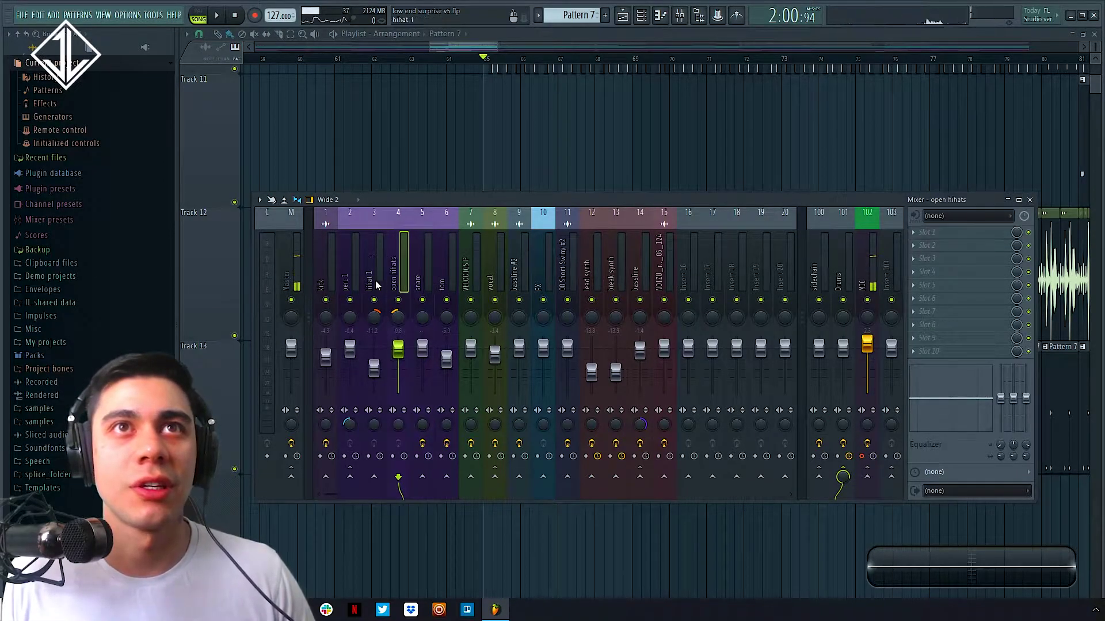
click(366, 283)
click(355, 286)
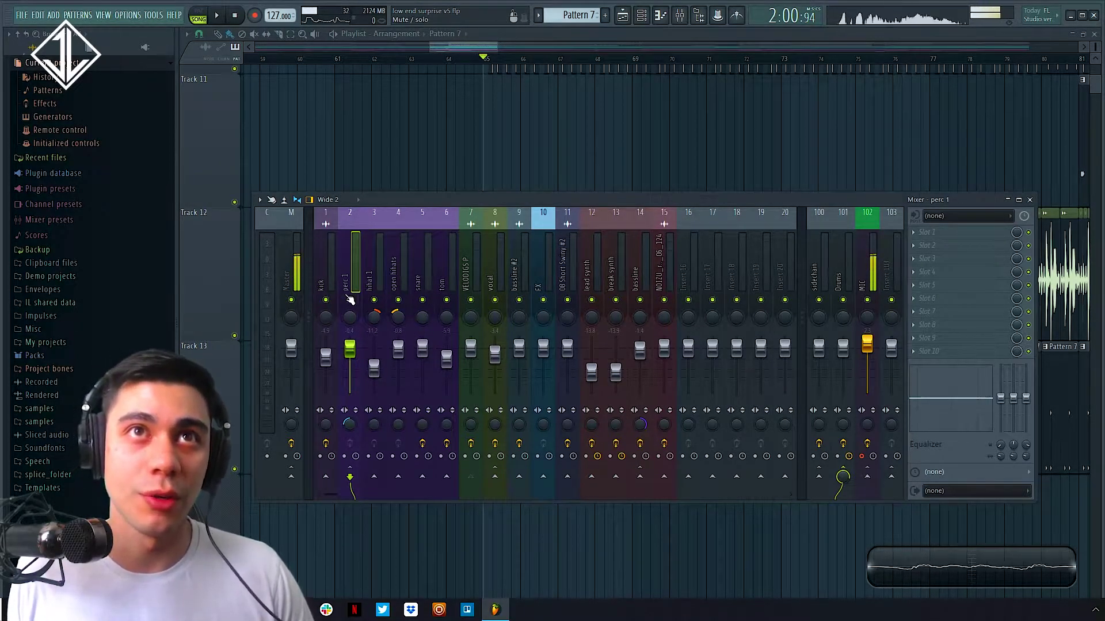
Review the Drums bus effects in the mixer: WOW2, Fruity Blood Overdrive and FabFilter Pro-C 2
click(846, 284)
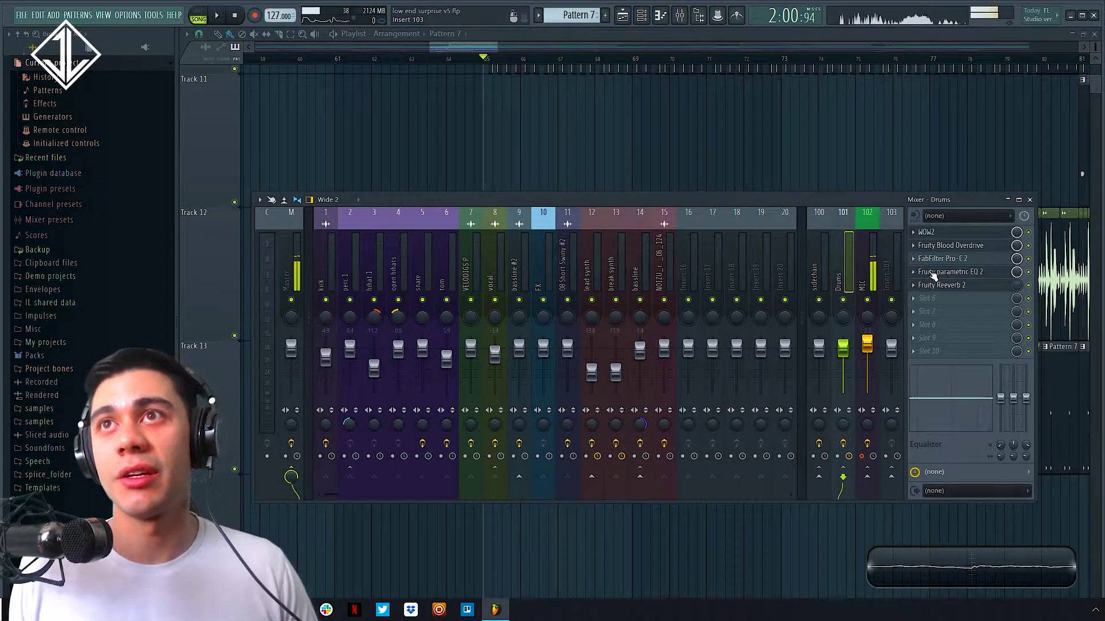
click(944, 236)
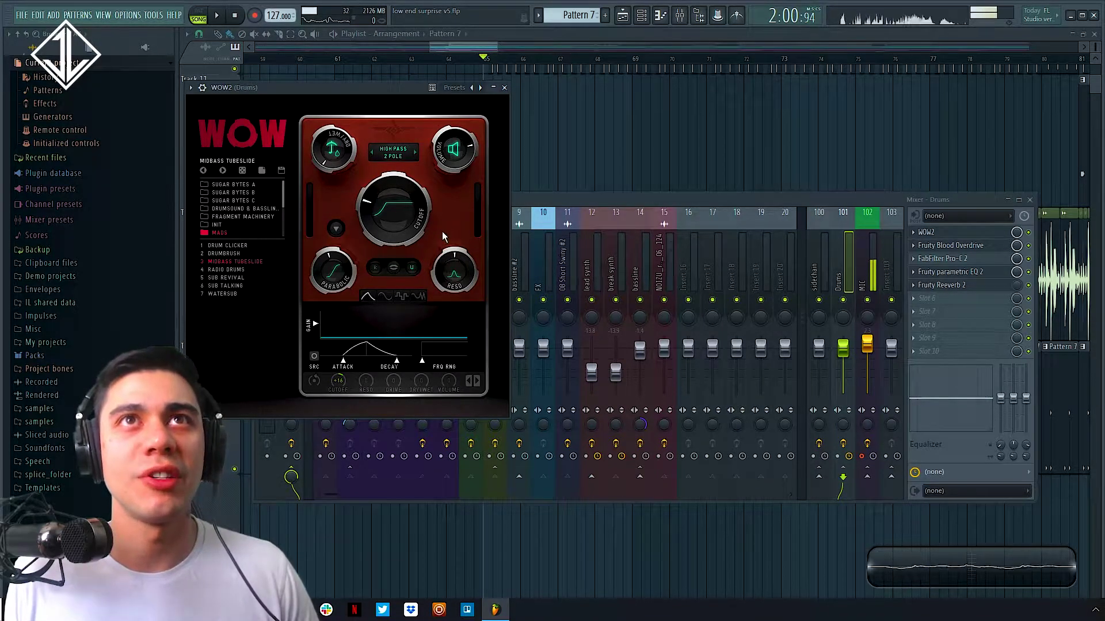
click(504, 88)
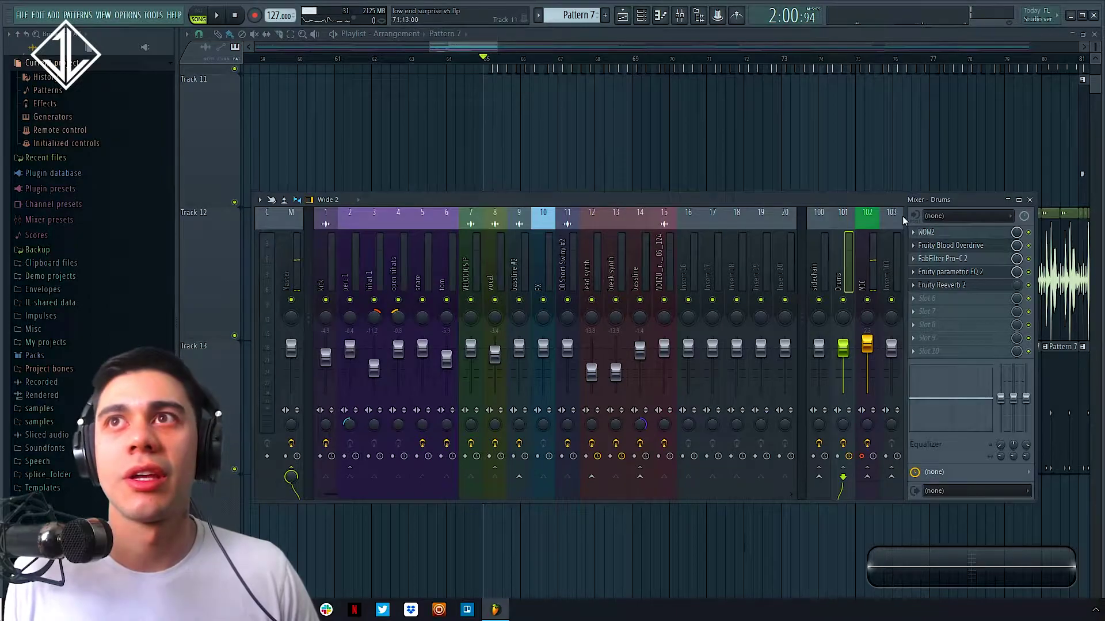
click(942, 247)
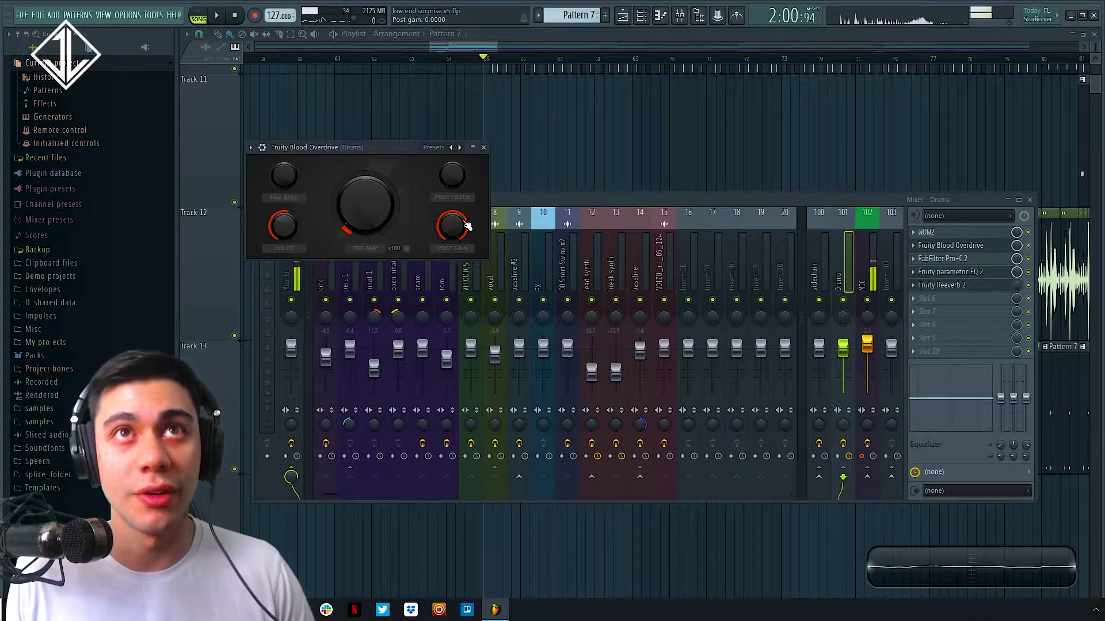
click(984, 260)
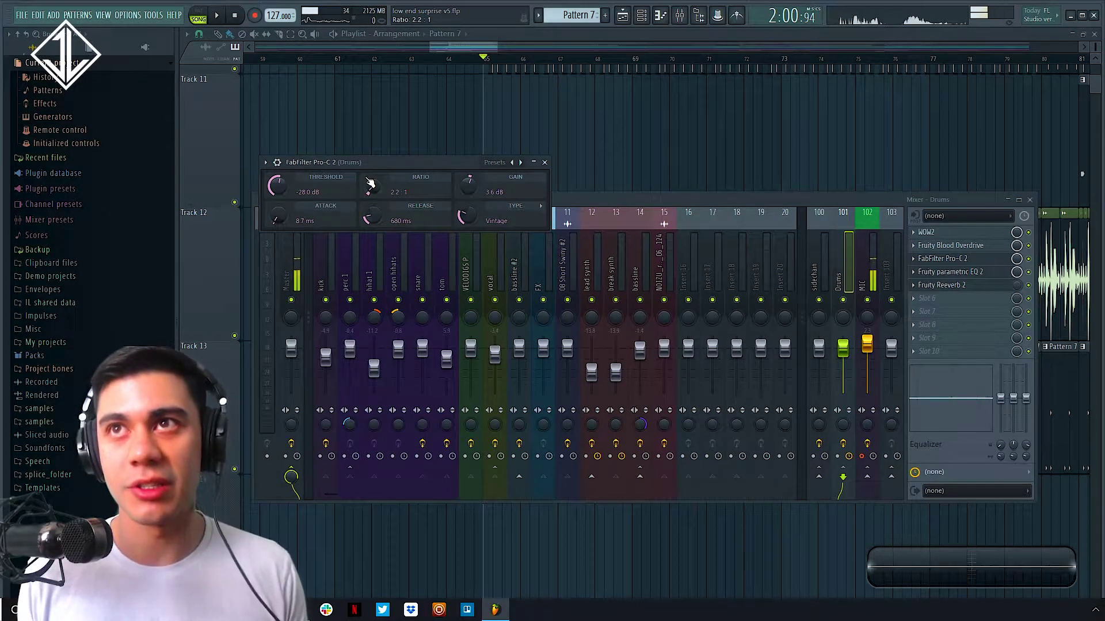
Review the Drums bus's Fruity parametric EQ 2 and Fruity Reeverb 2 effects in the mixer
click(544, 162)
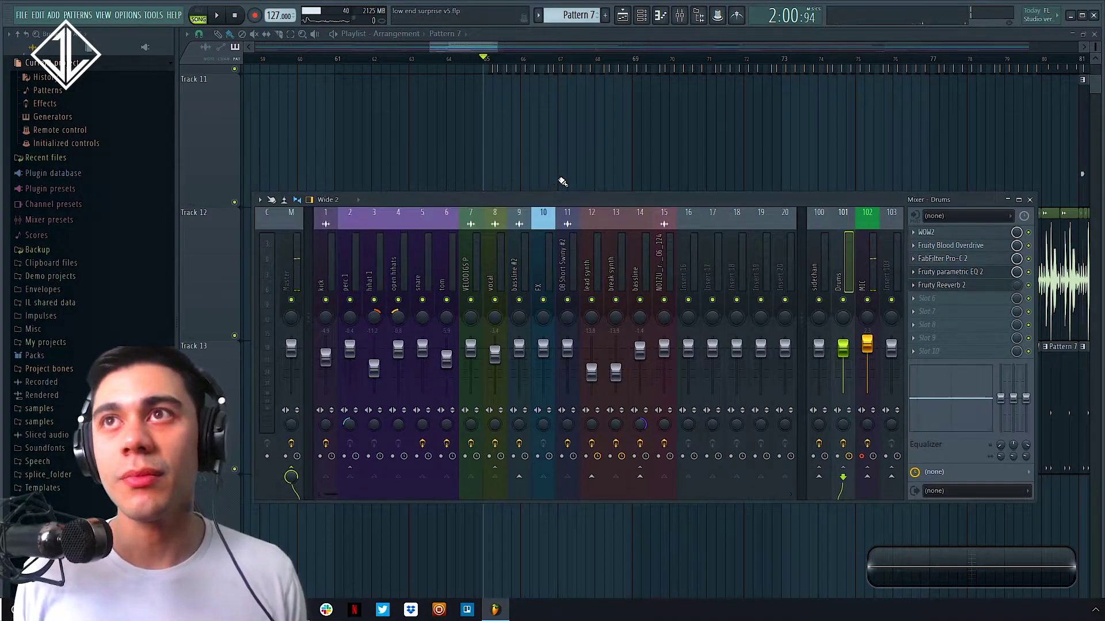
click(946, 271)
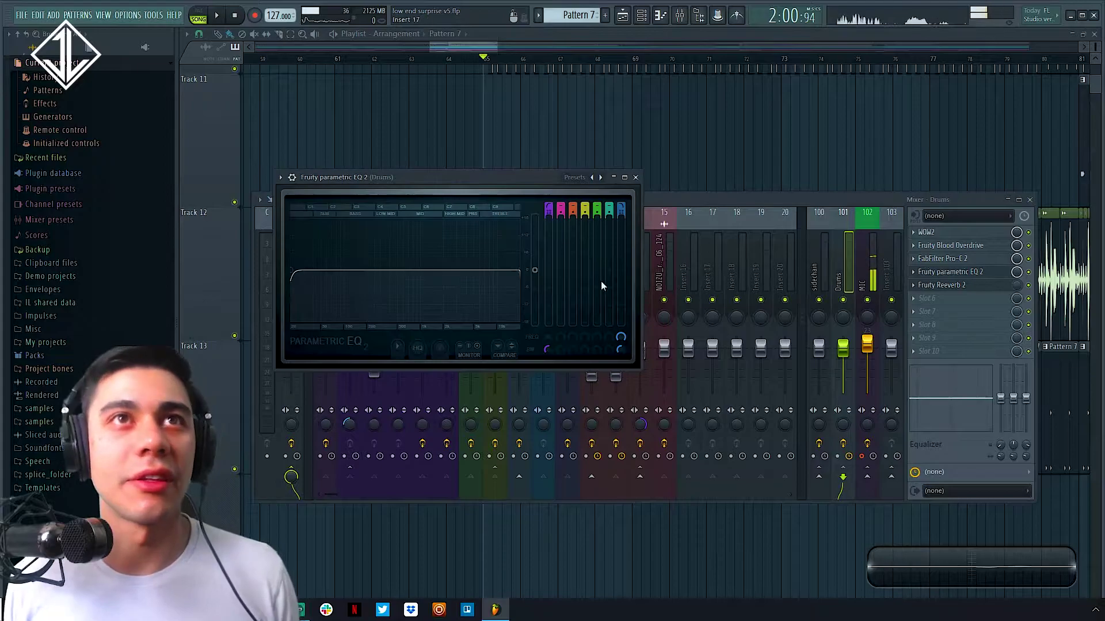
click(635, 177)
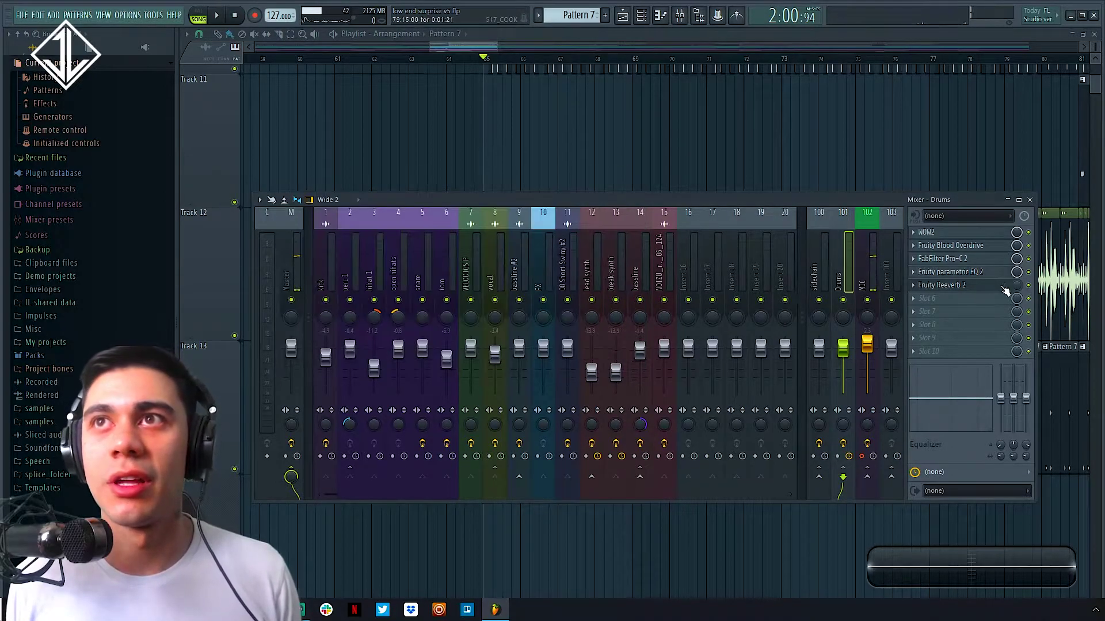
click(978, 285)
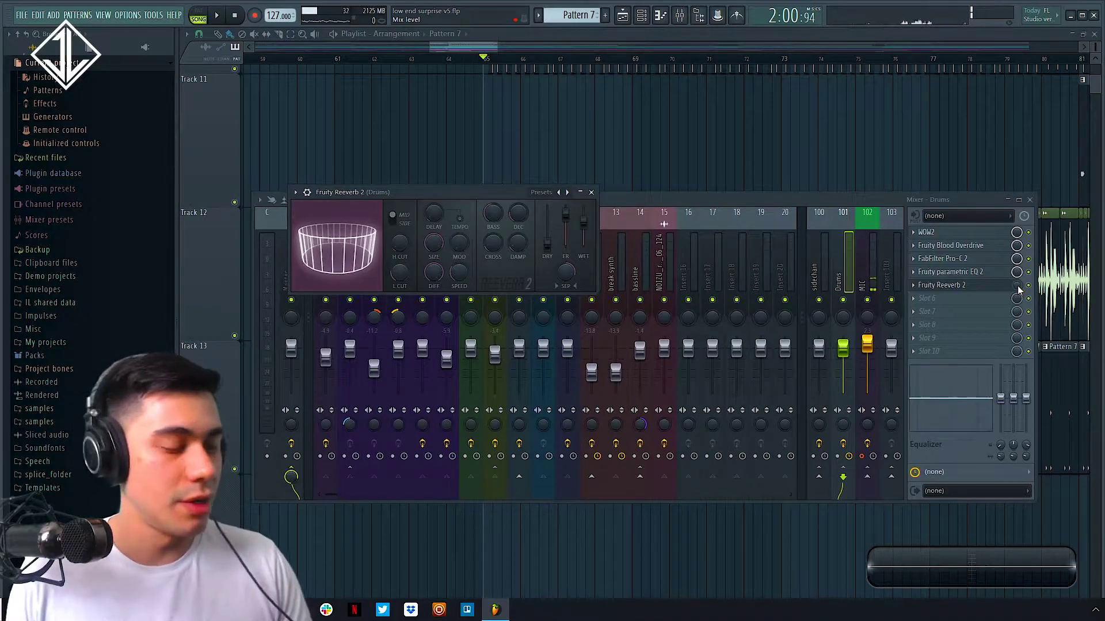
Return to the playlist and play the Reeverb 2 mix level automation's build-up from about bar 53, then from about bar 59
click(621, 141)
scroll(621, 140, down, 5)
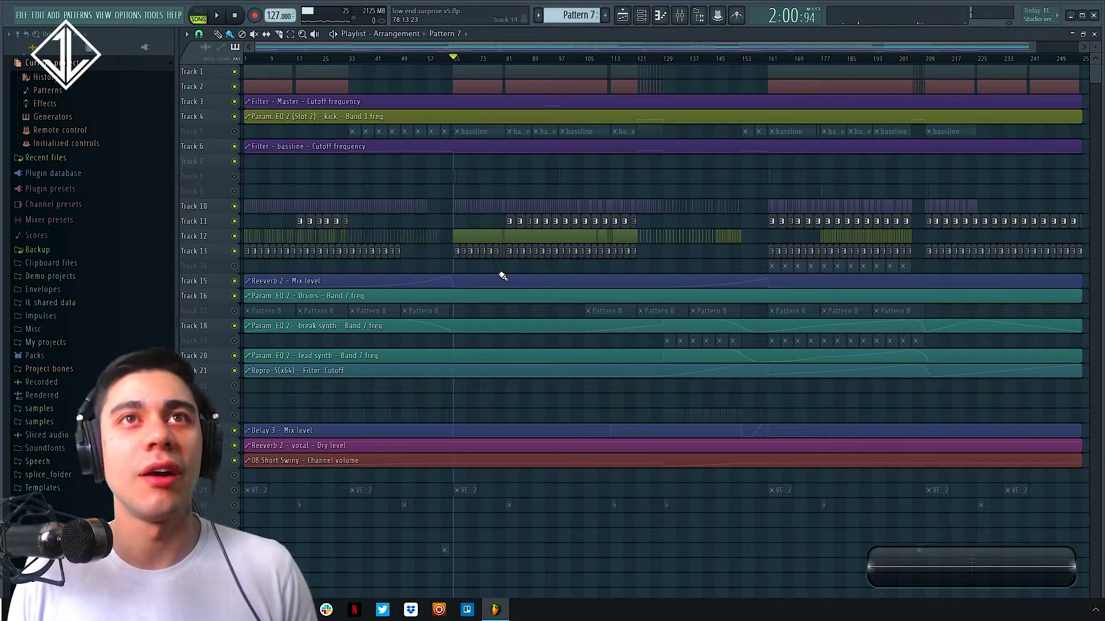
drag(328, 183, 697, 342)
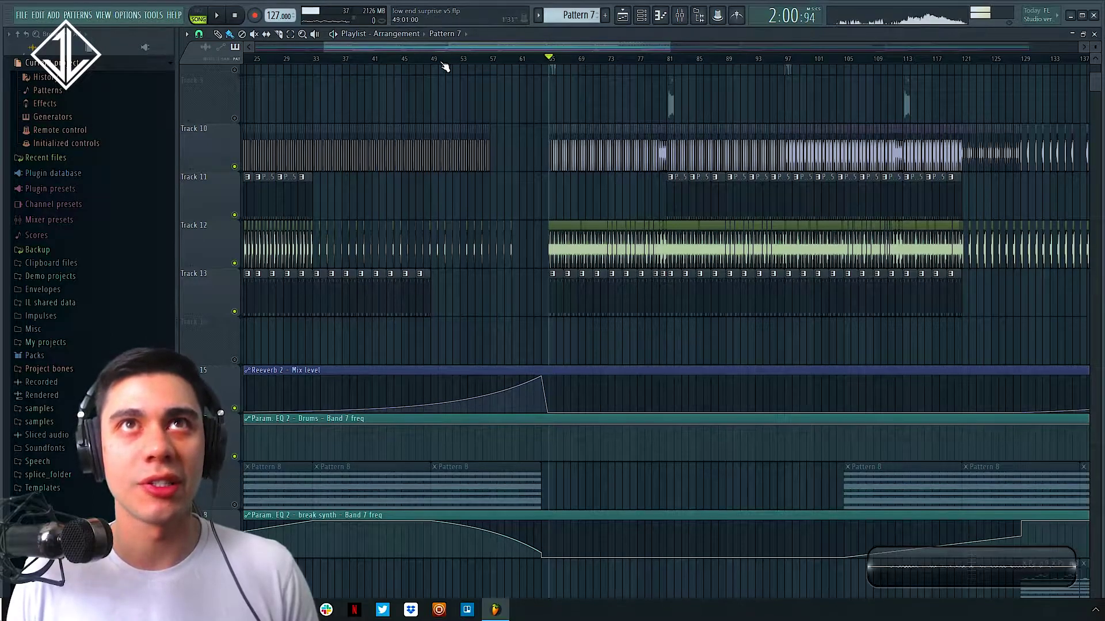
click(463, 65)
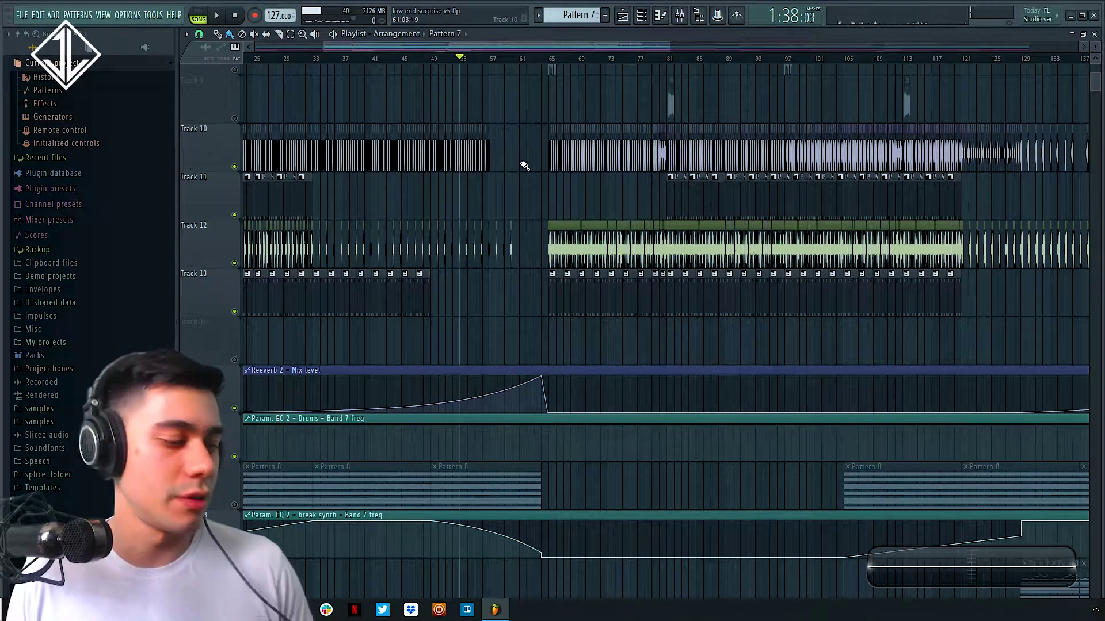
key(space)
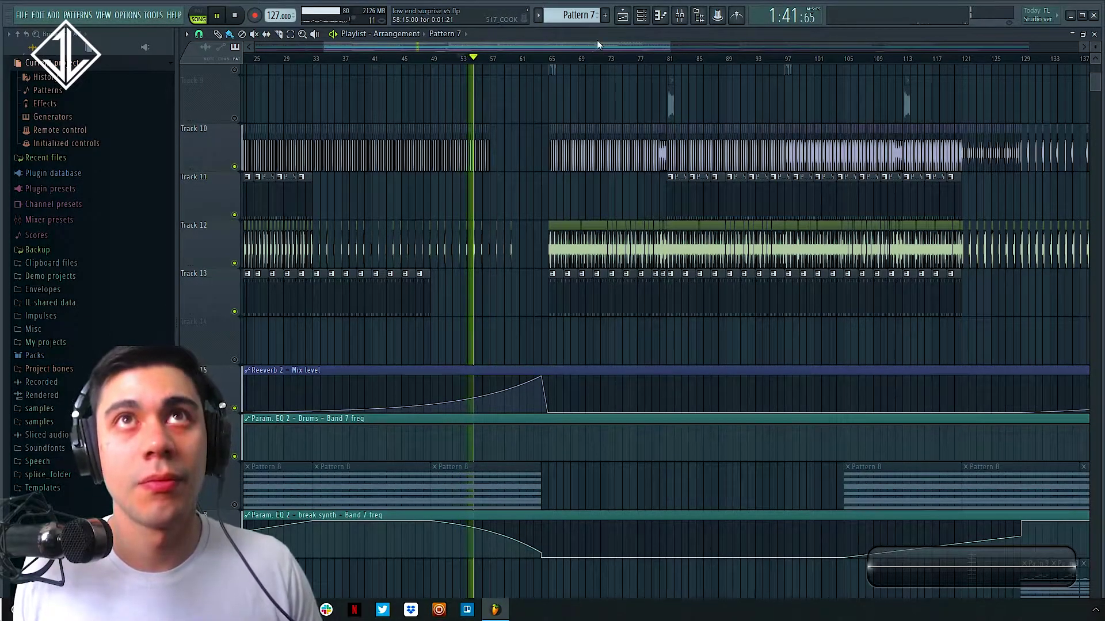
click(505, 60)
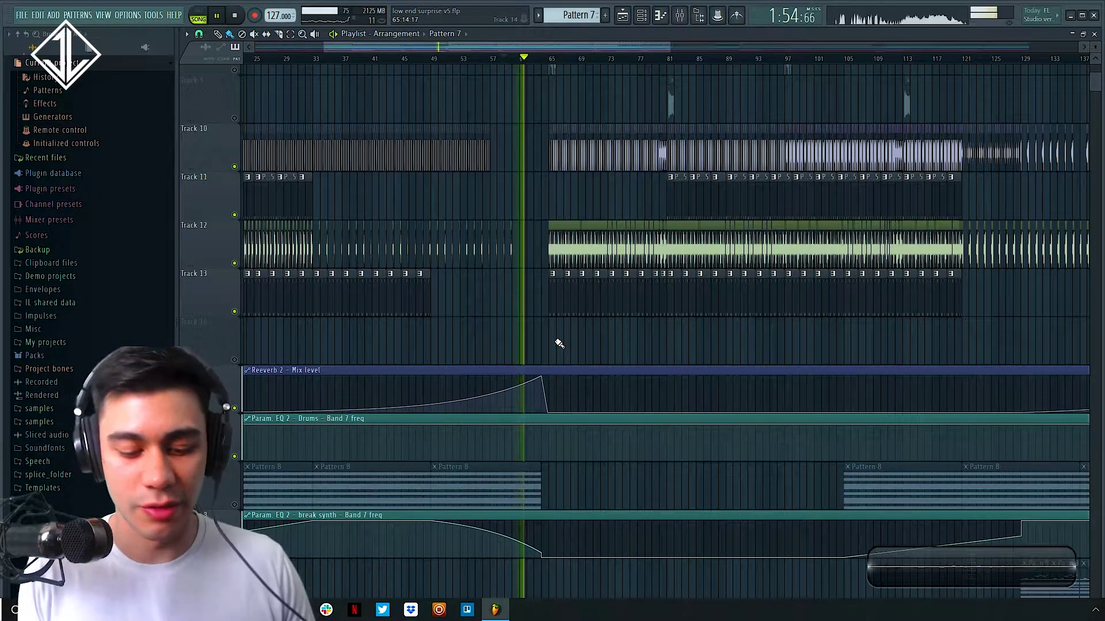
key(space)
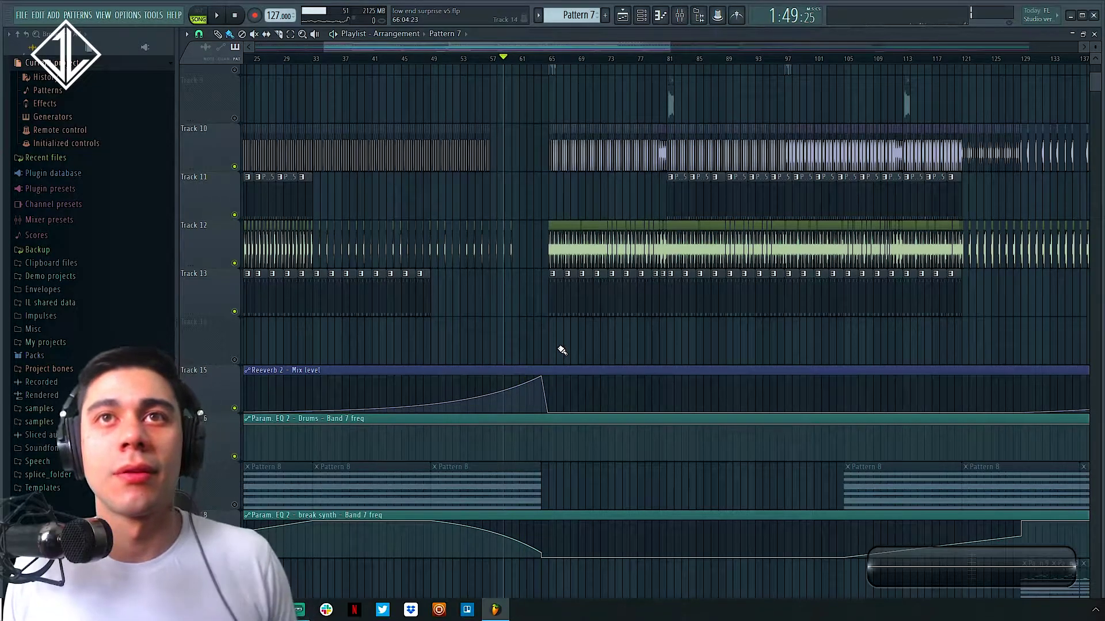
Mute the drum layers on Tracks 10 to 13 and unmute the bassline on Track 5
scroll(563, 334, down, 3)
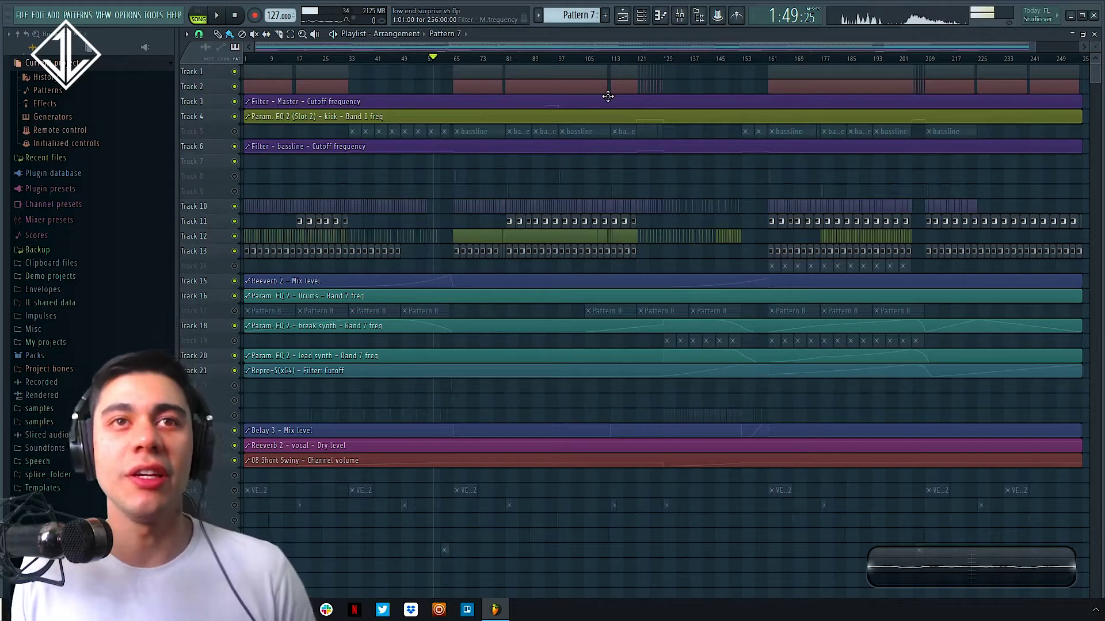
drag(361, 230, 598, 207)
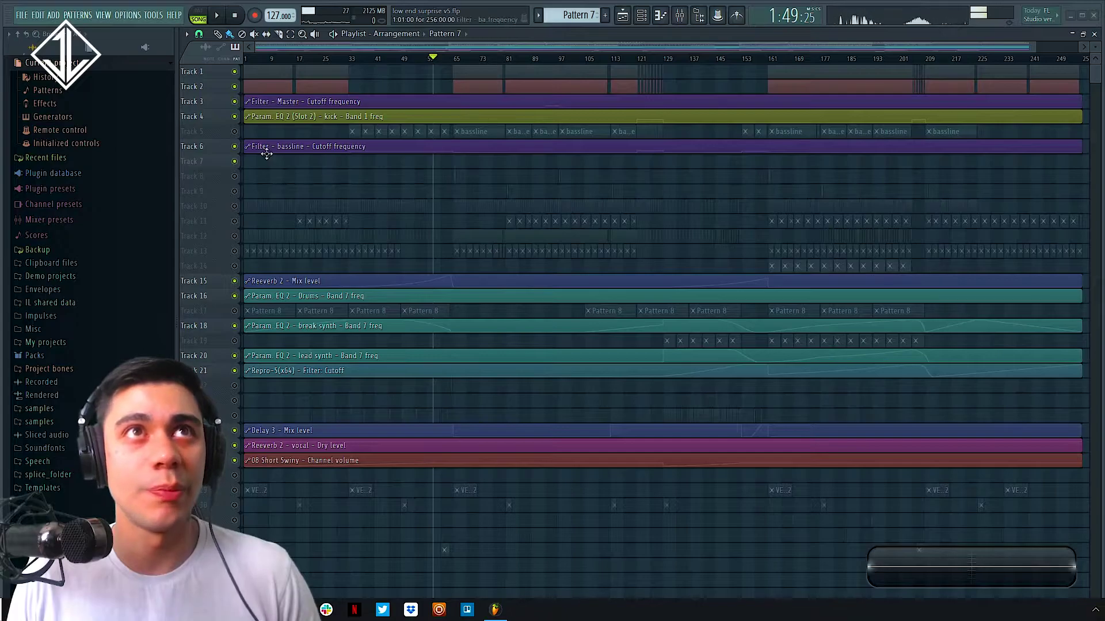
click(234, 131)
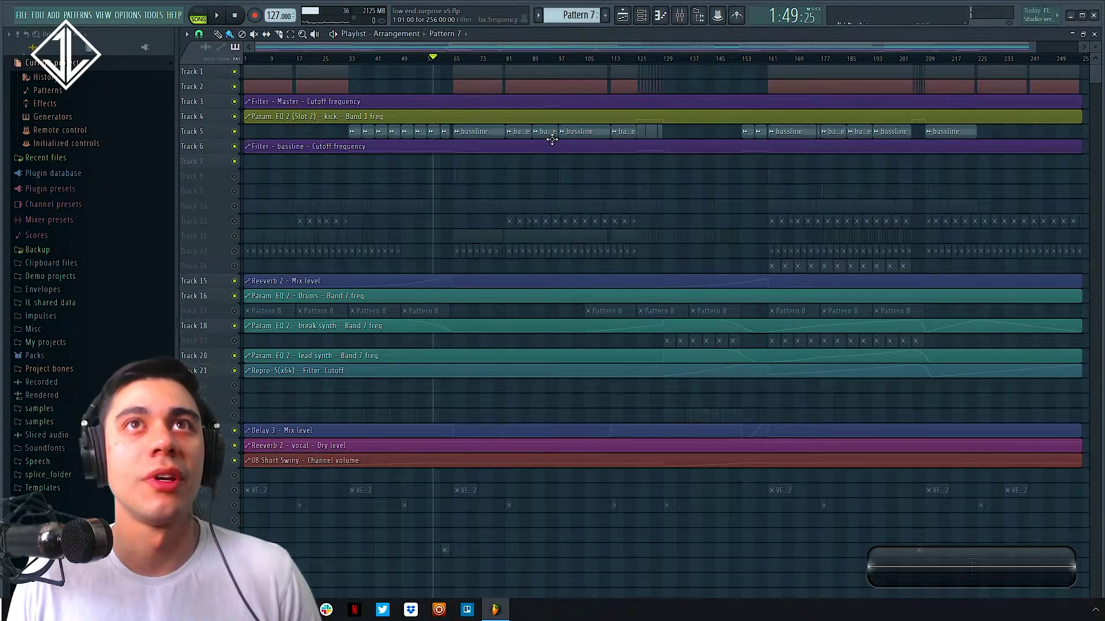
Select the kick clips from bar 65, mute Tracks 1 and 2, and place the playhead at bar 65
drag(314, 78, 723, 208)
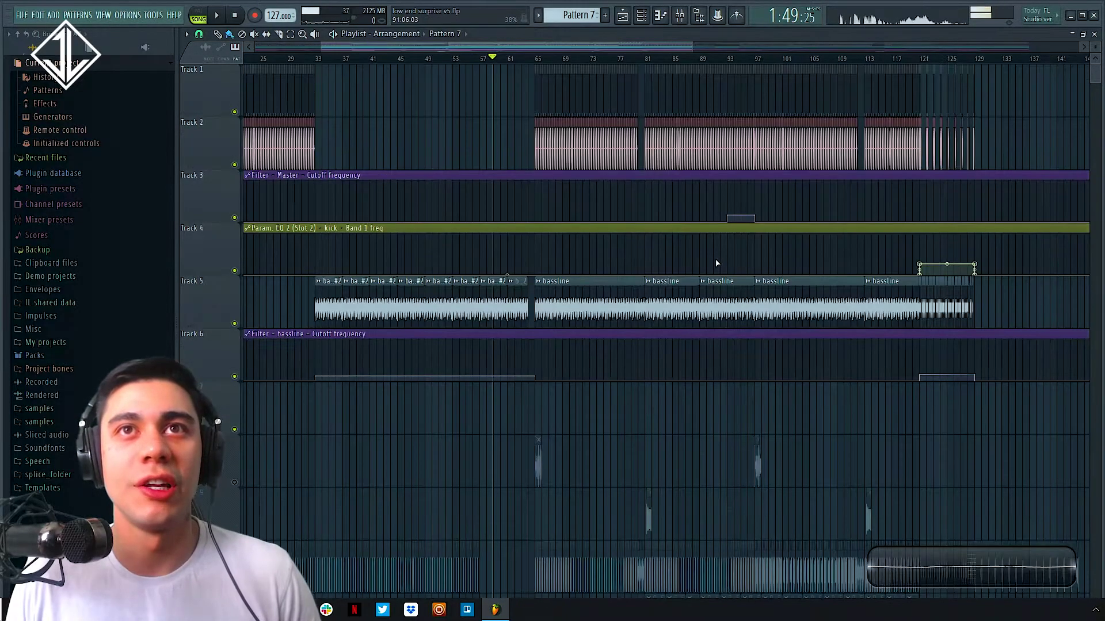
click(553, 122)
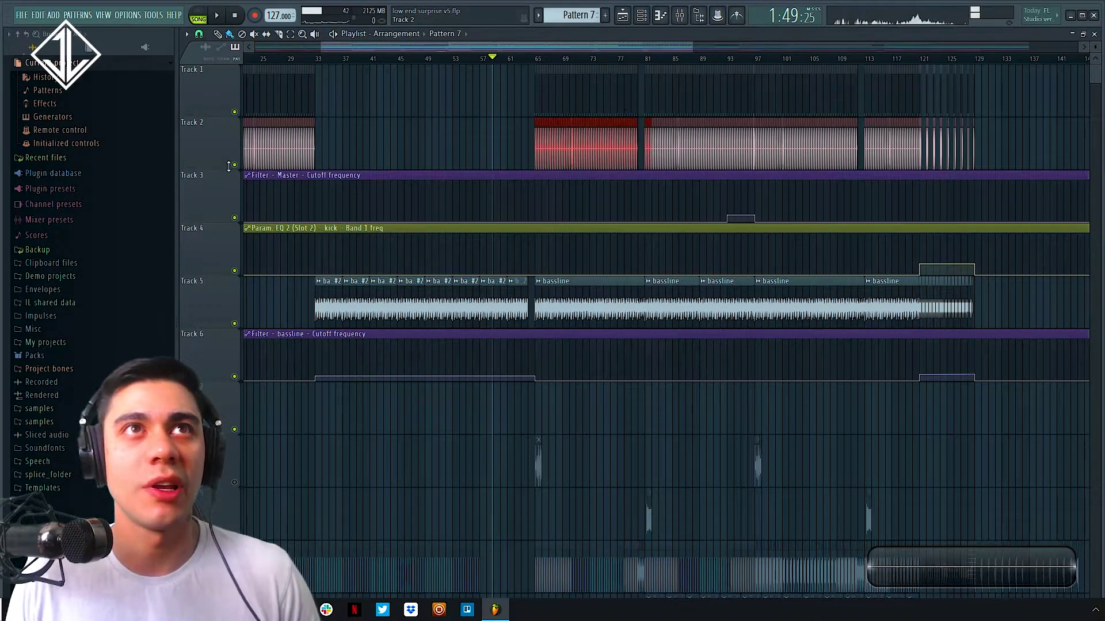
click(234, 112)
click(234, 164)
click(538, 59)
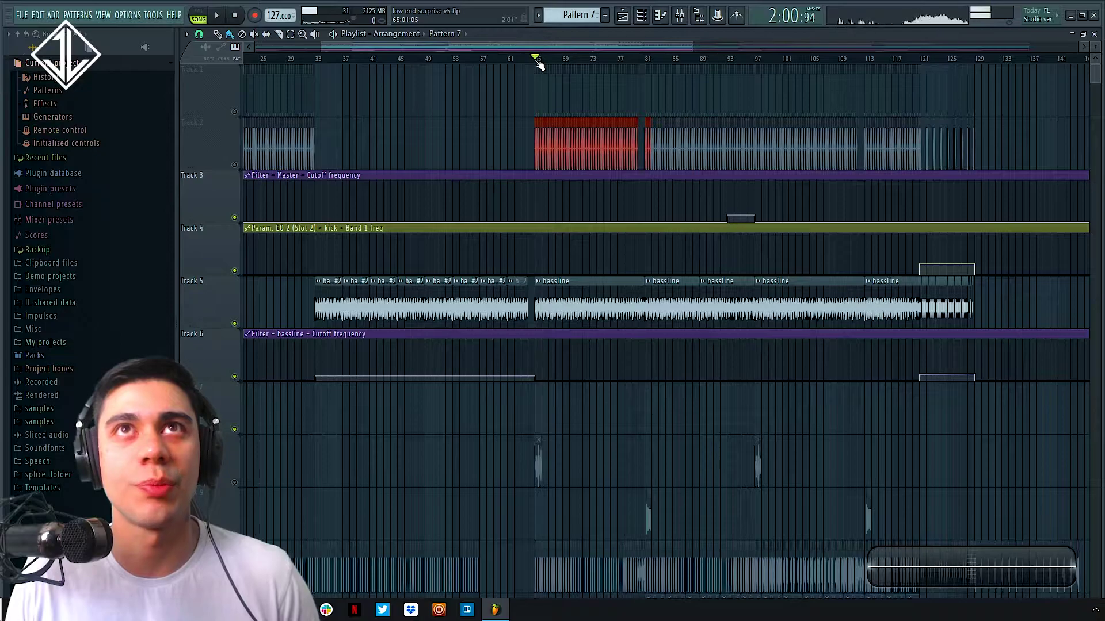
Play the isolated bassline on Track 5 from bar 77, then stop playback
drag(503, 201, 798, 391)
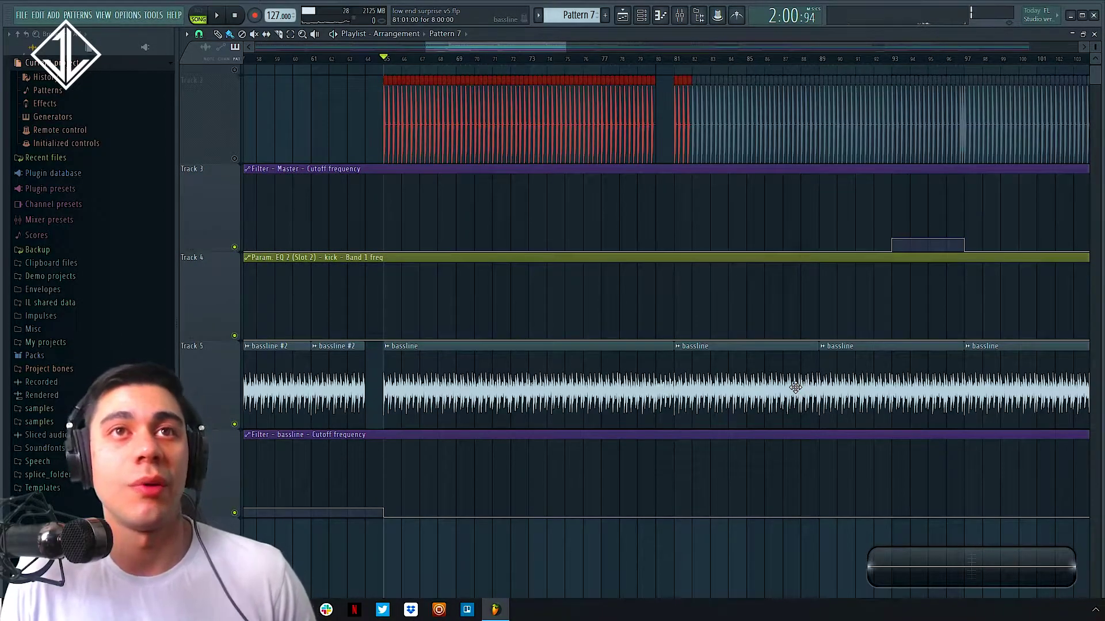
ctrl+right_click(662, 401)
drag(425, 78, 561, 182)
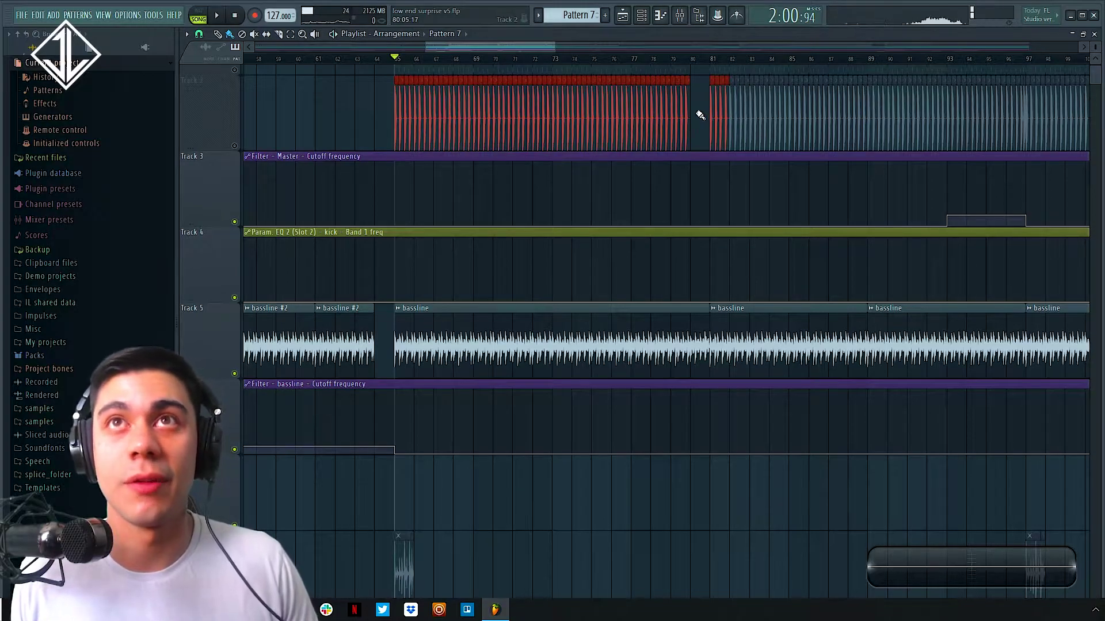
click(632, 58)
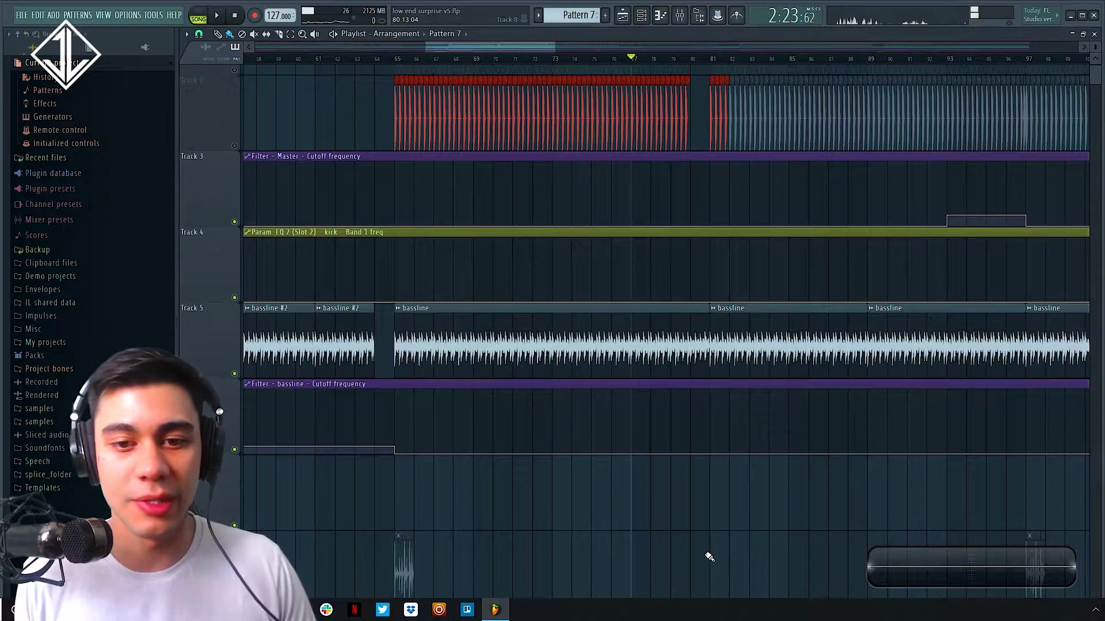
key(space)
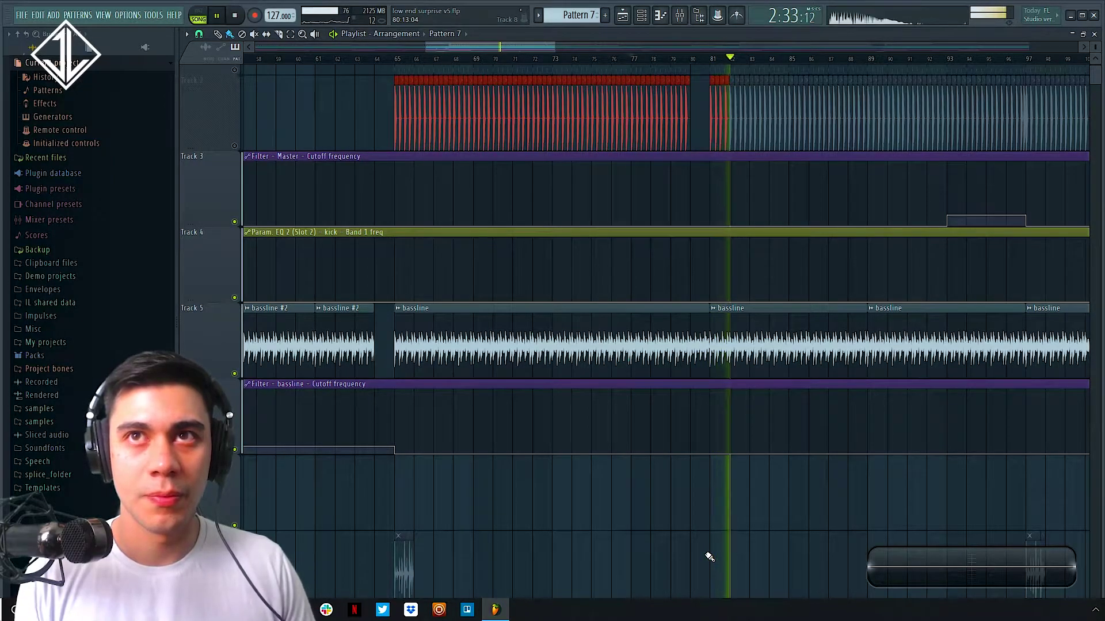
key(space)
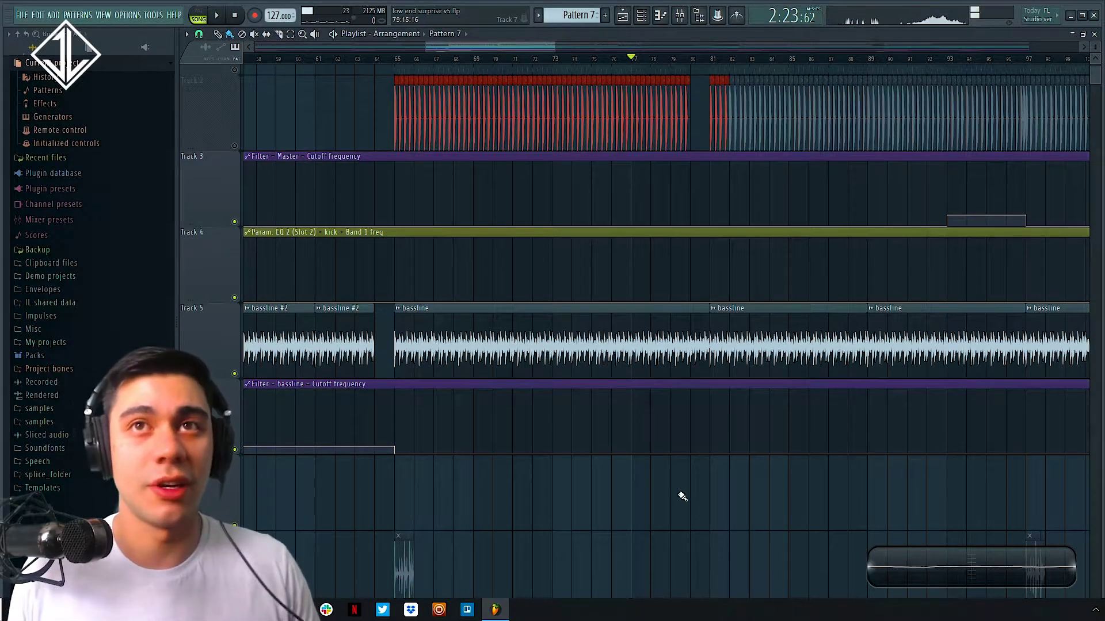
Replay from bar 77 and unmute the kick on Track 2 during playback to hear it with the bassline
key(space)
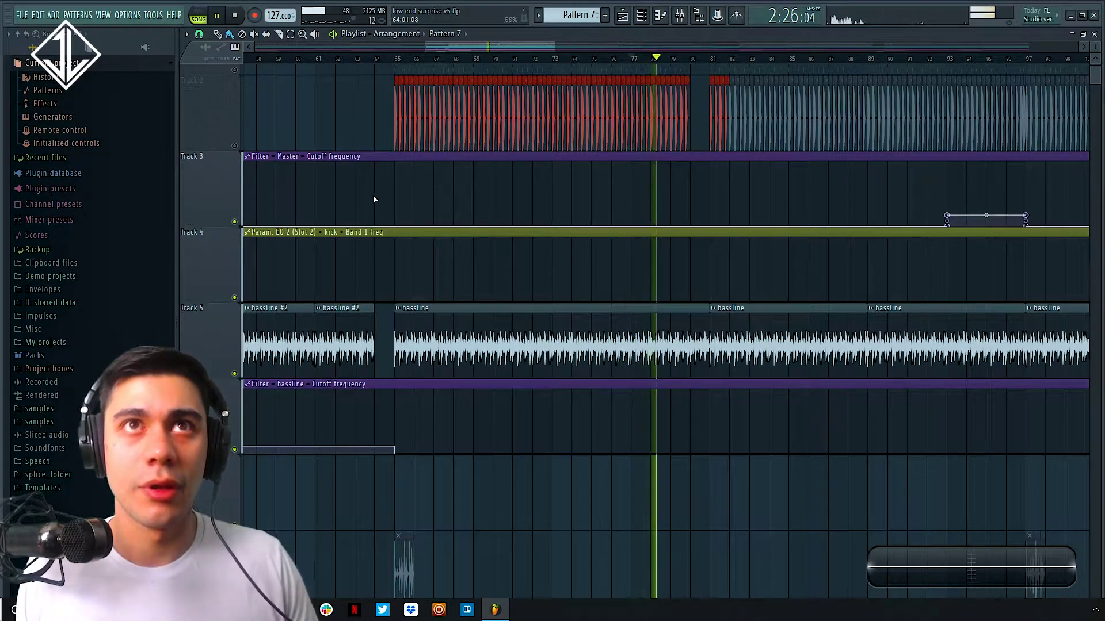
click(235, 146)
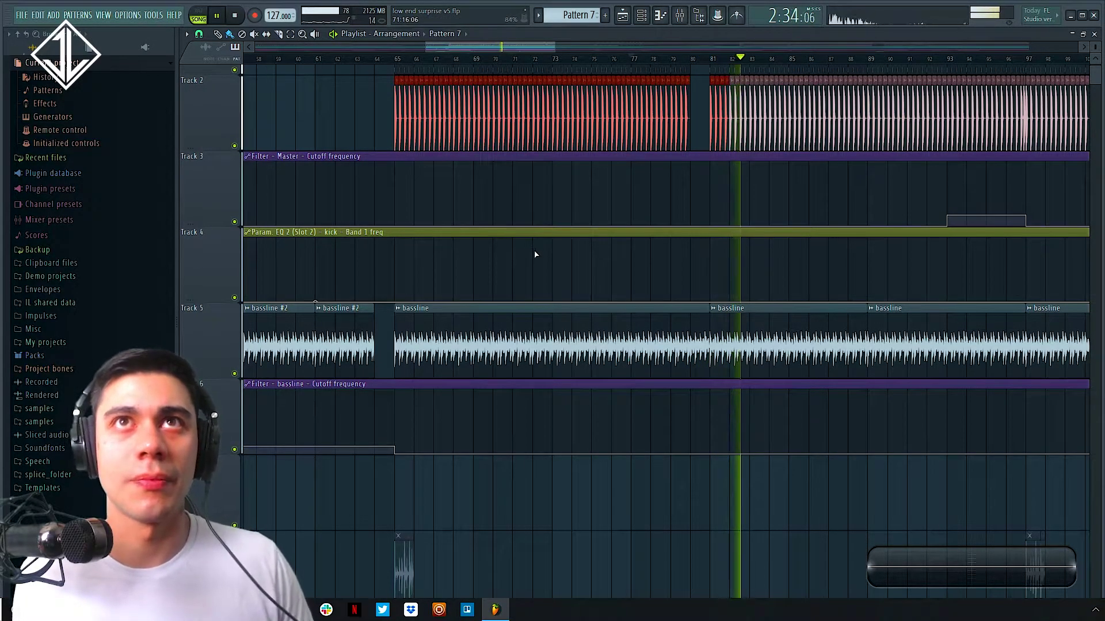
key(space)
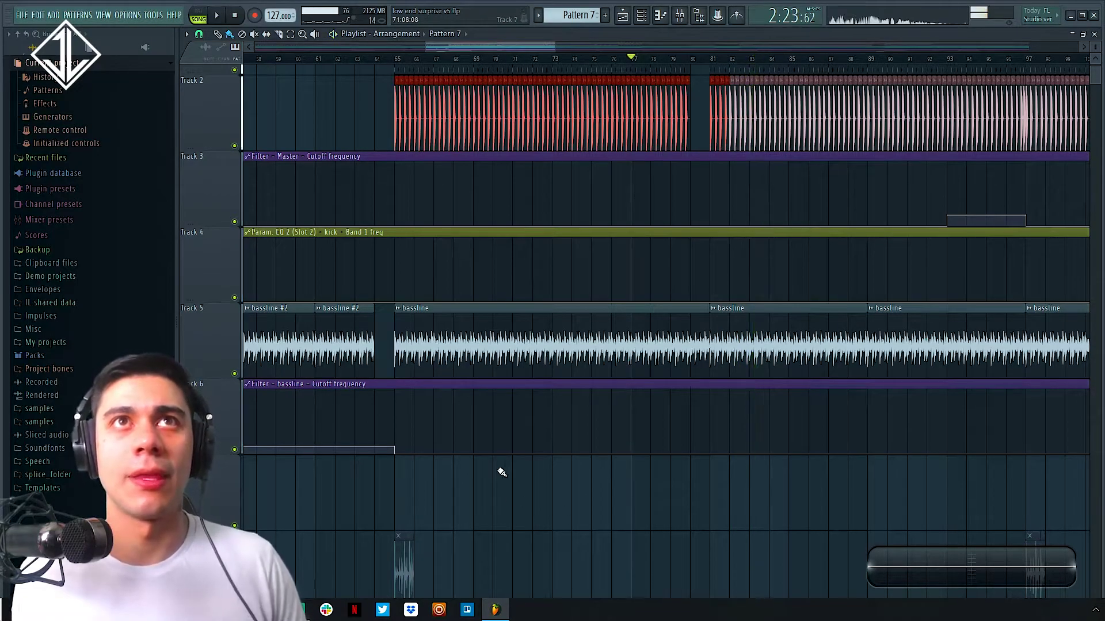
Mark bars 65 to 69 as the playback range and loop the kick and bassline
drag(357, 123, 757, 495)
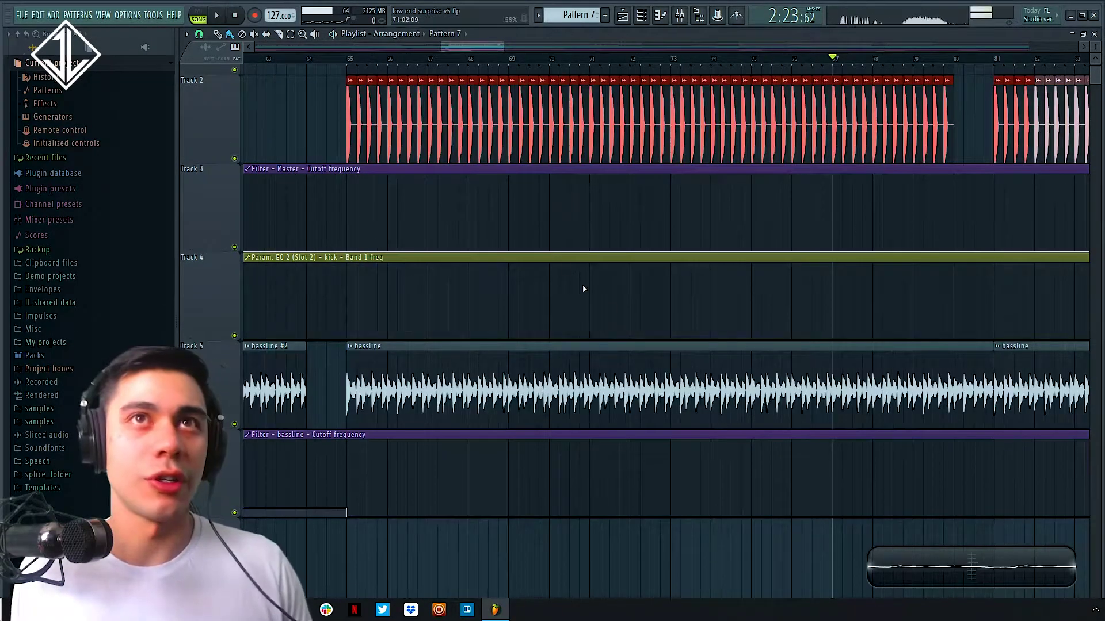
drag(351, 65, 507, 60)
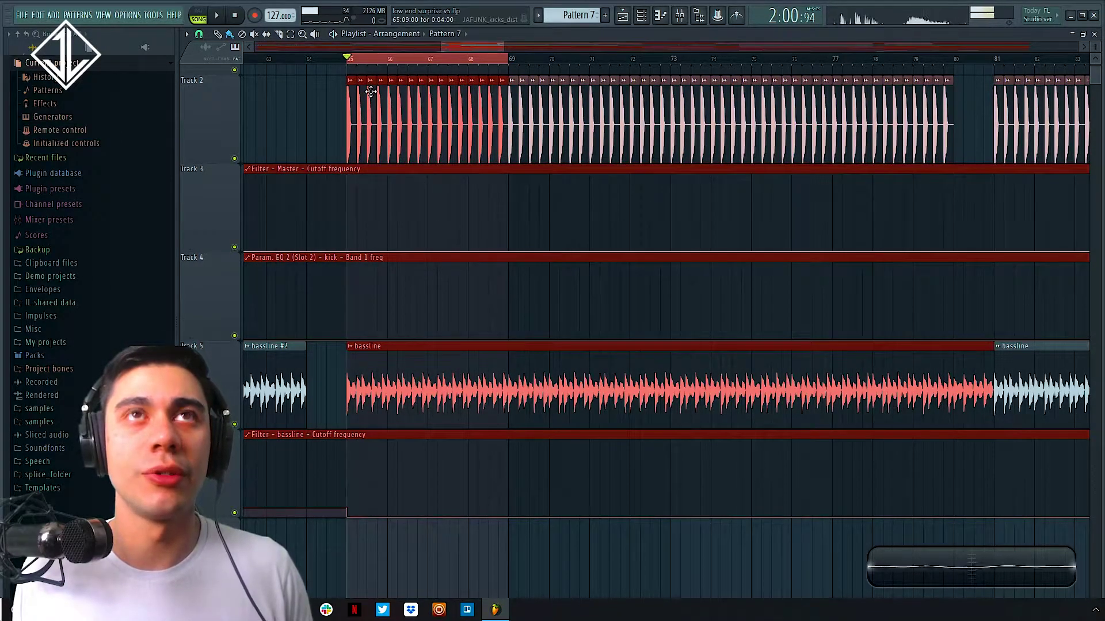
key(space)
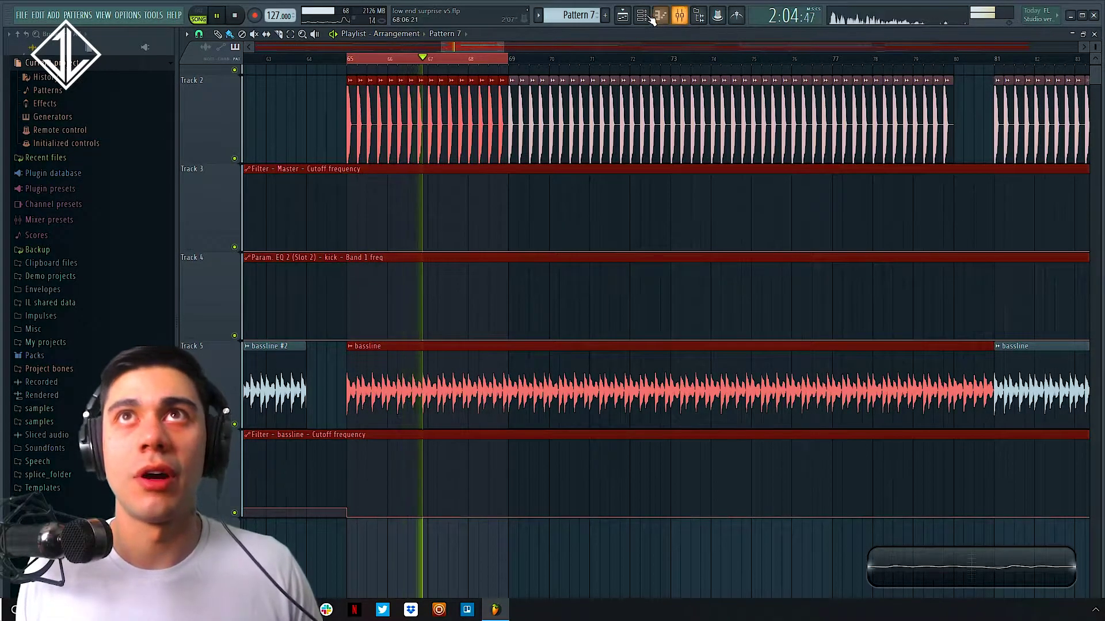
Show the mixer and review the first Fruity parametric EQ 2 on the kick track
click(680, 15)
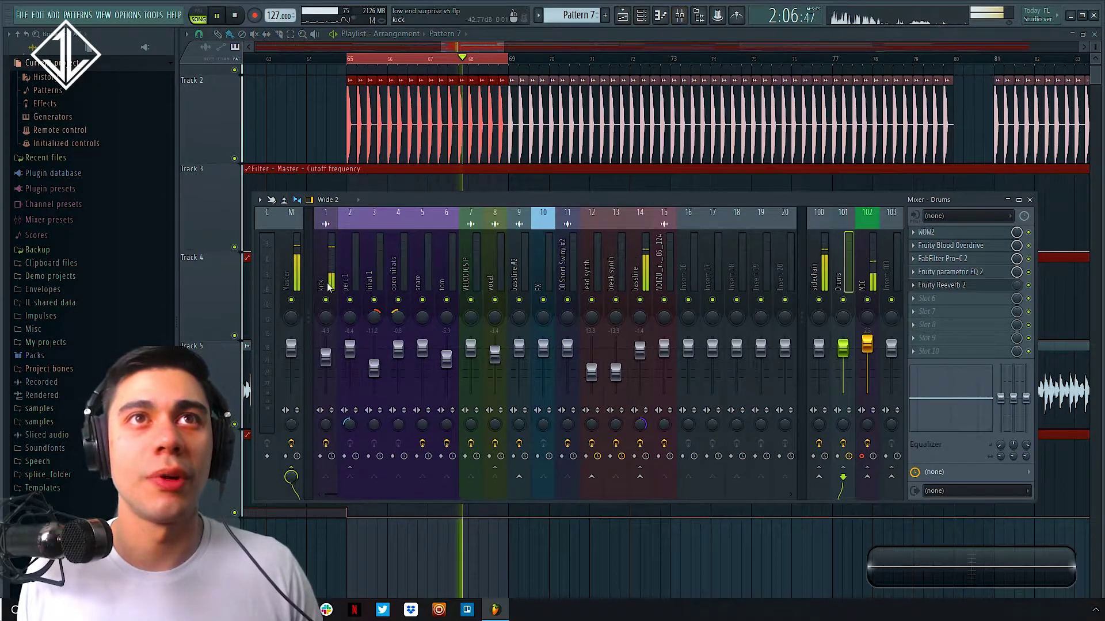
key(Left)
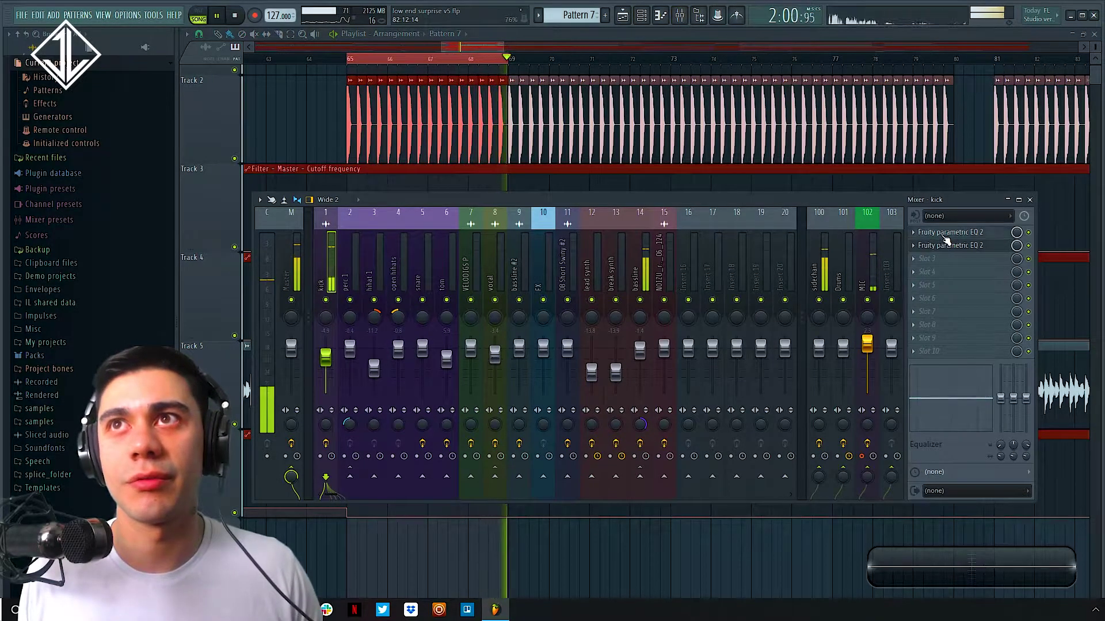
click(944, 233)
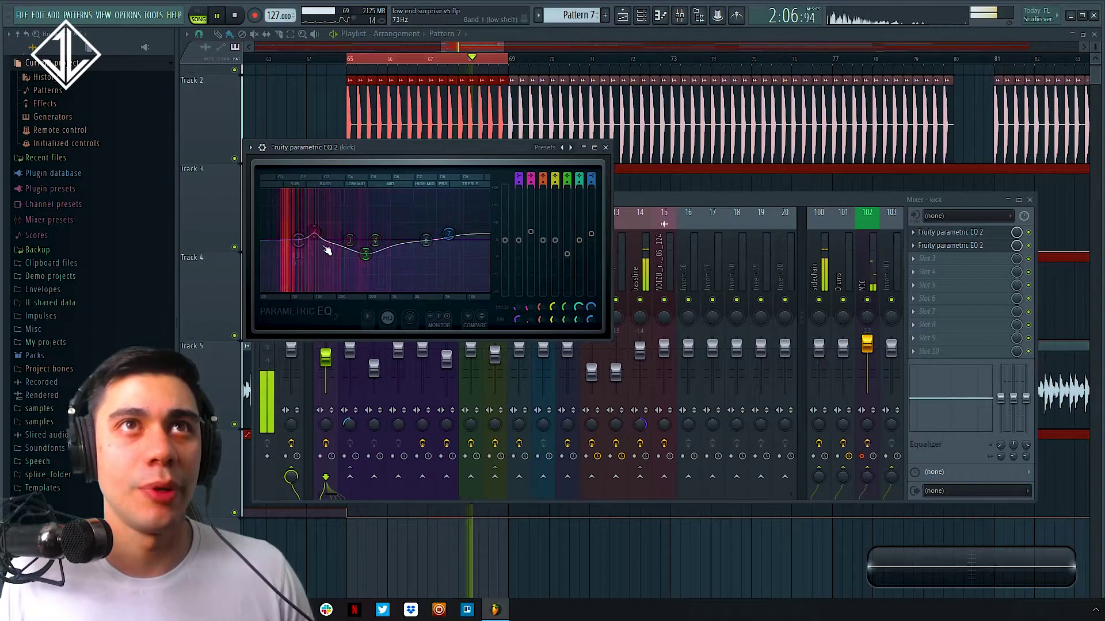
click(607, 148)
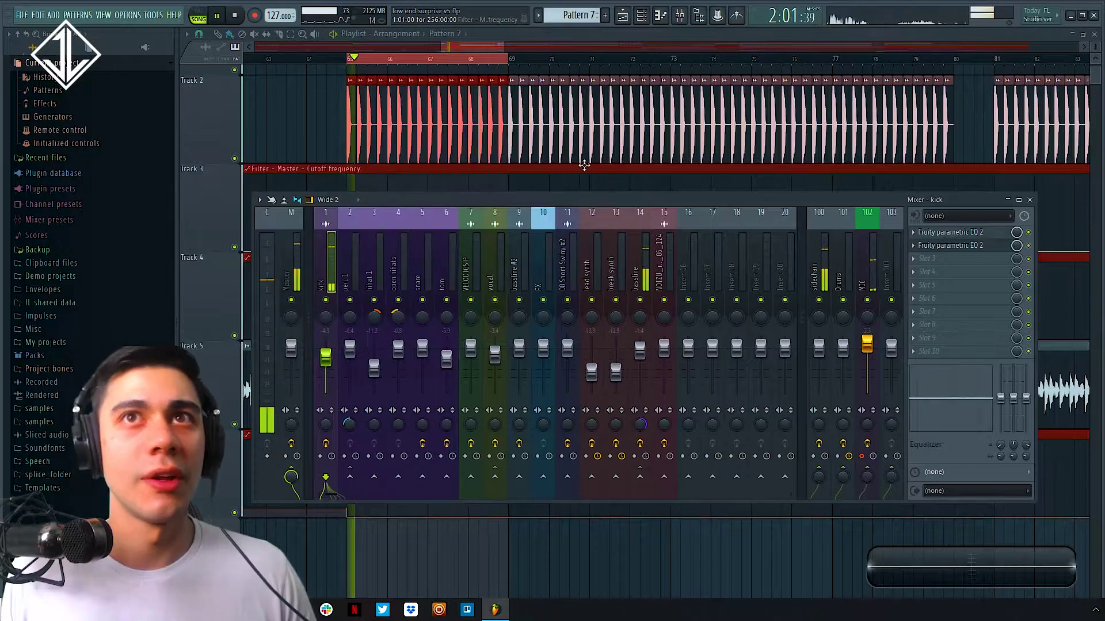
Review the bassline track's effect chain and examine the curve of its Fruity parametric EQ 2, stopping playback
click(634, 269)
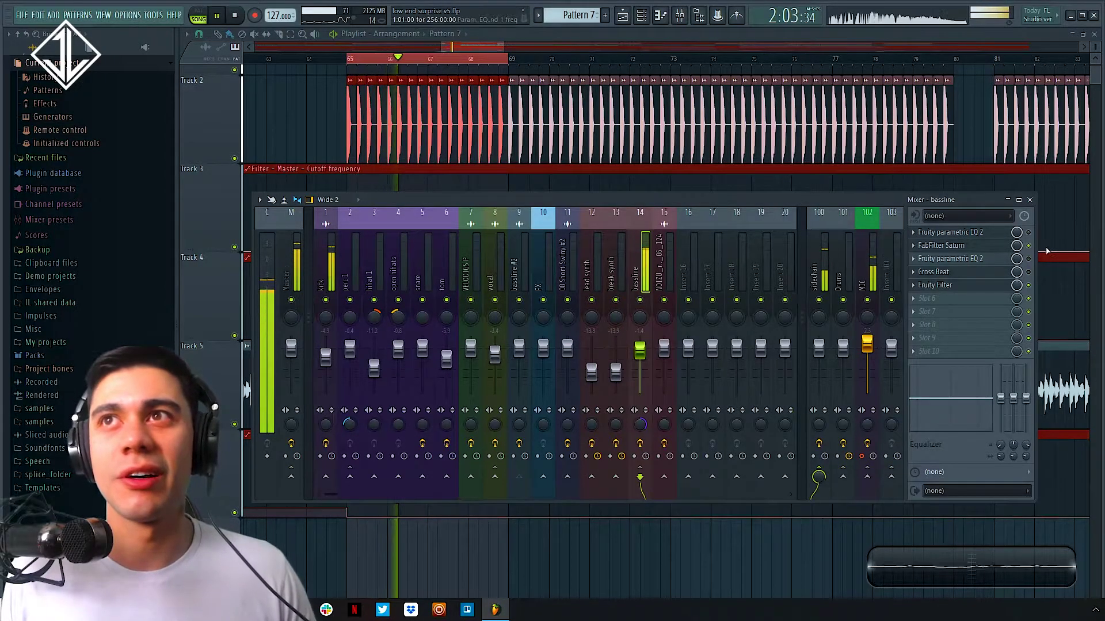
click(963, 235)
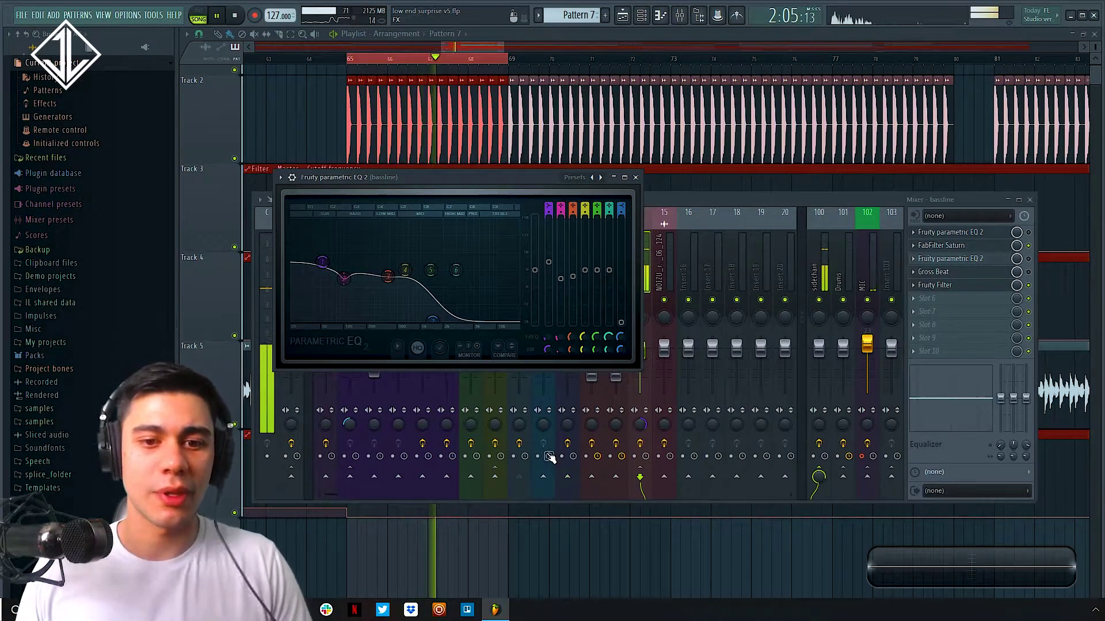
key(space)
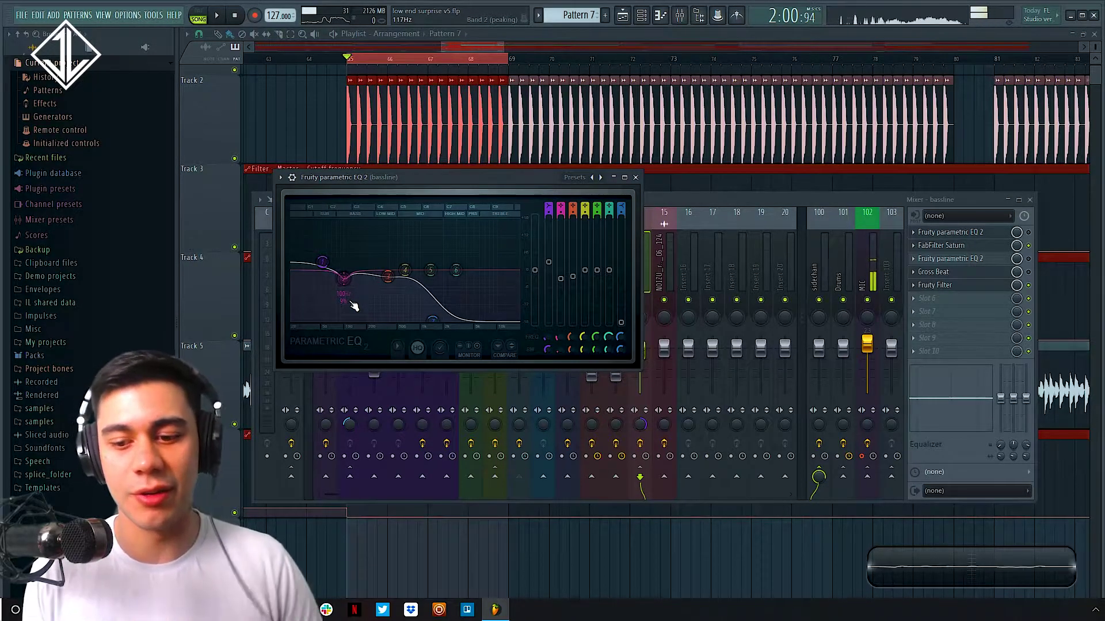
click(635, 177)
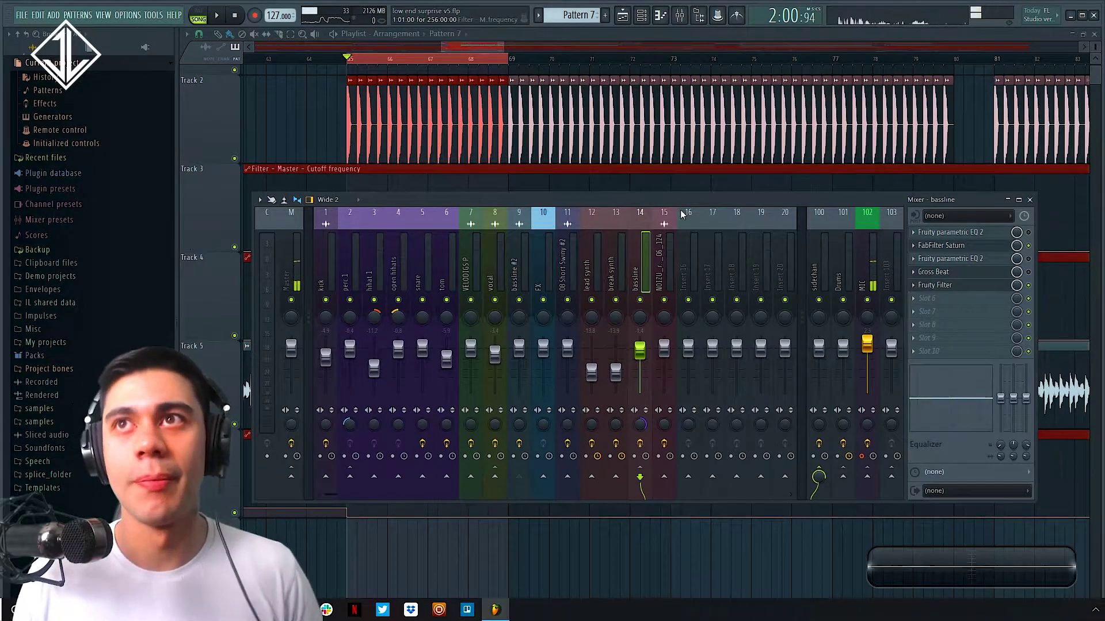
Review the drive of FabFilter Saturn on the bassline track, toggling the effect and playing the kick and bassline loop
click(946, 247)
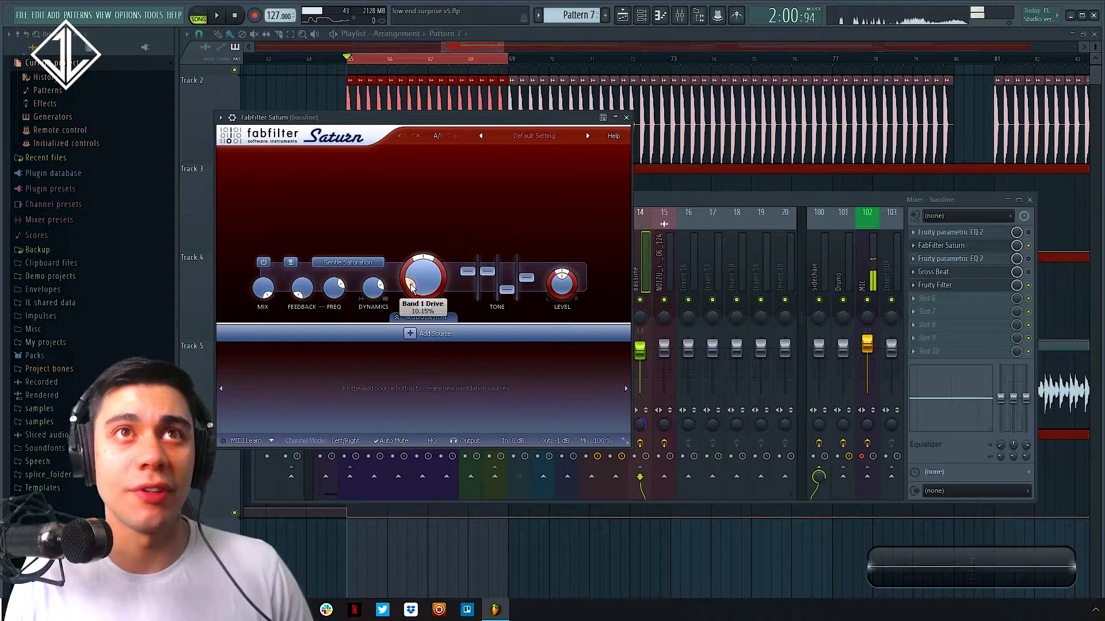
mouse_move(411, 286)
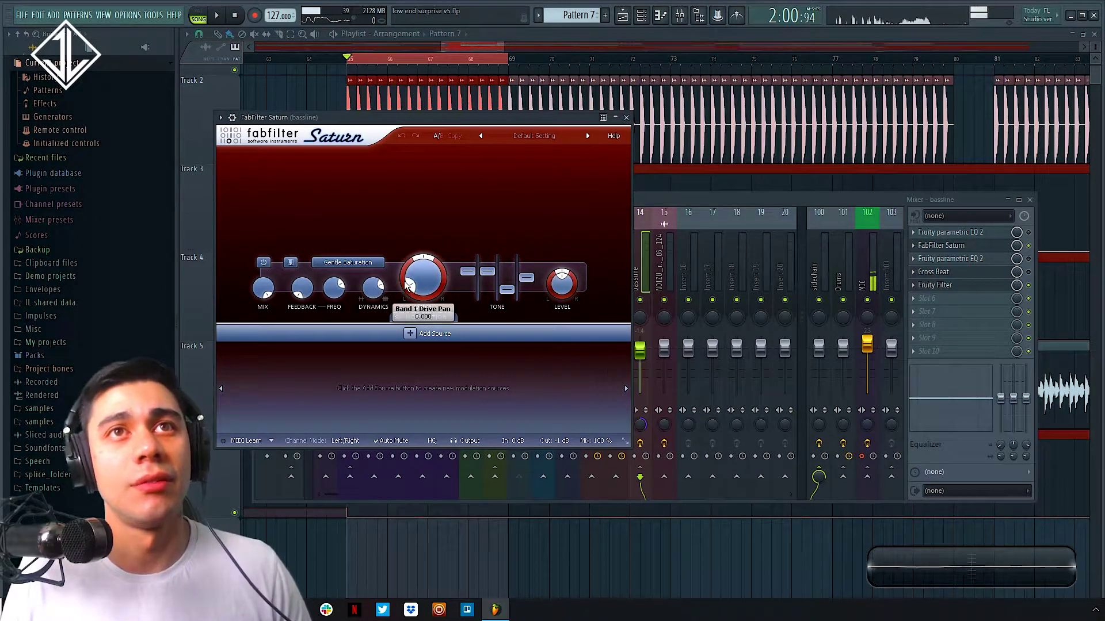
click(1031, 248)
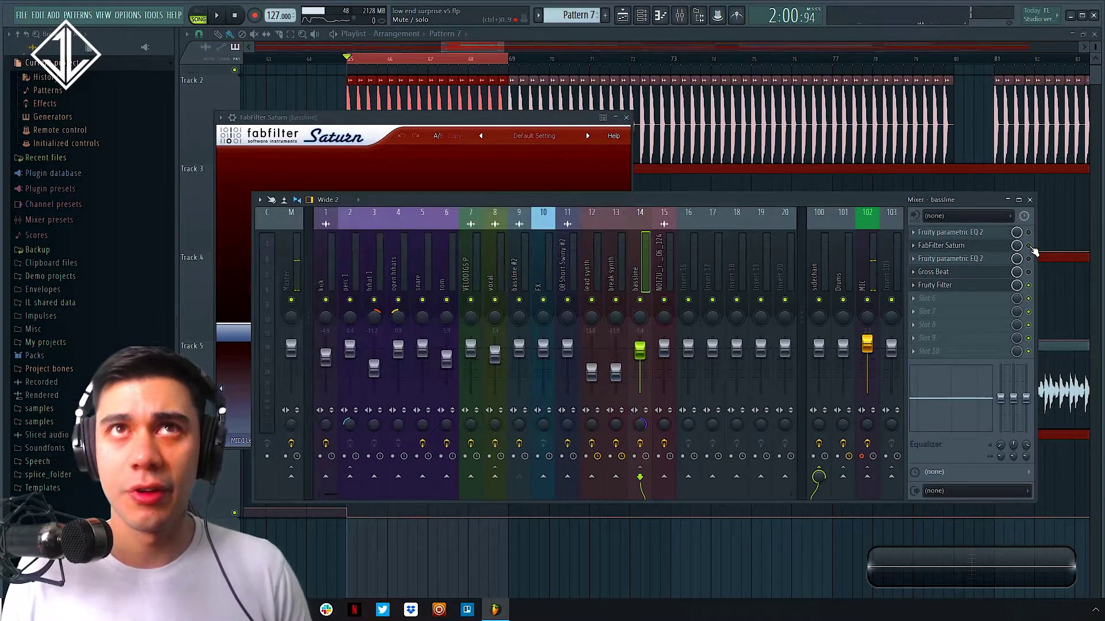
key(space)
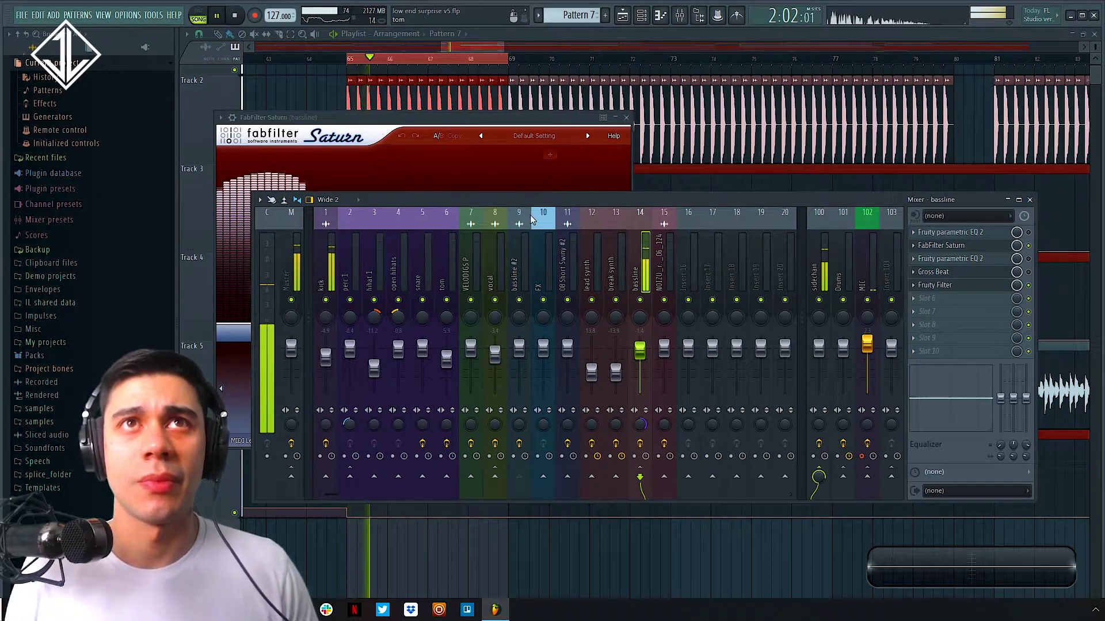
key(space)
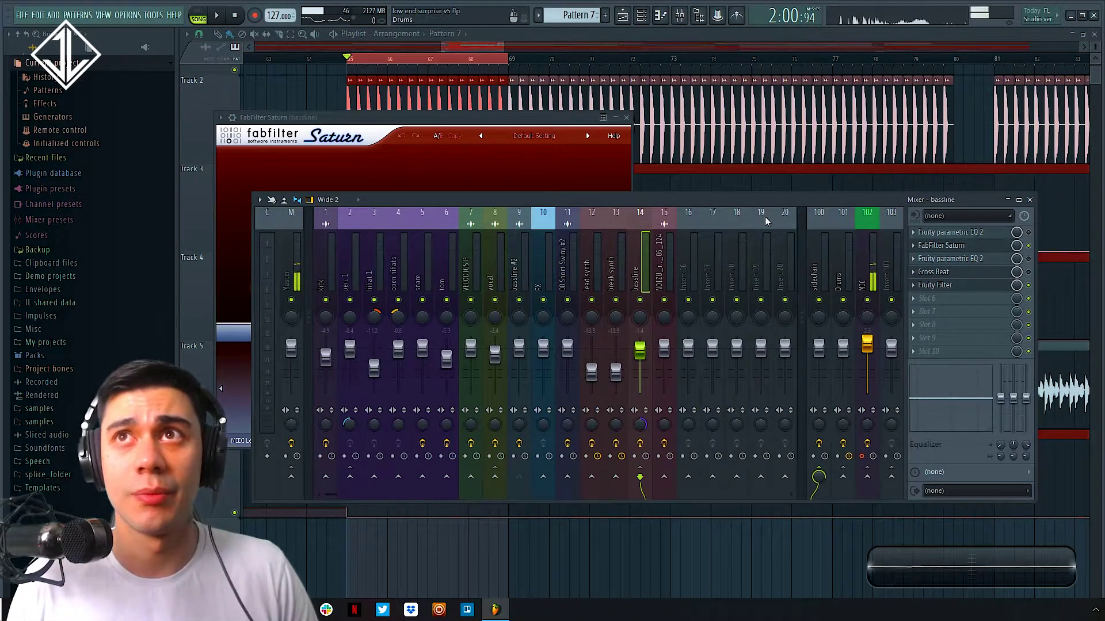
click(421, 117)
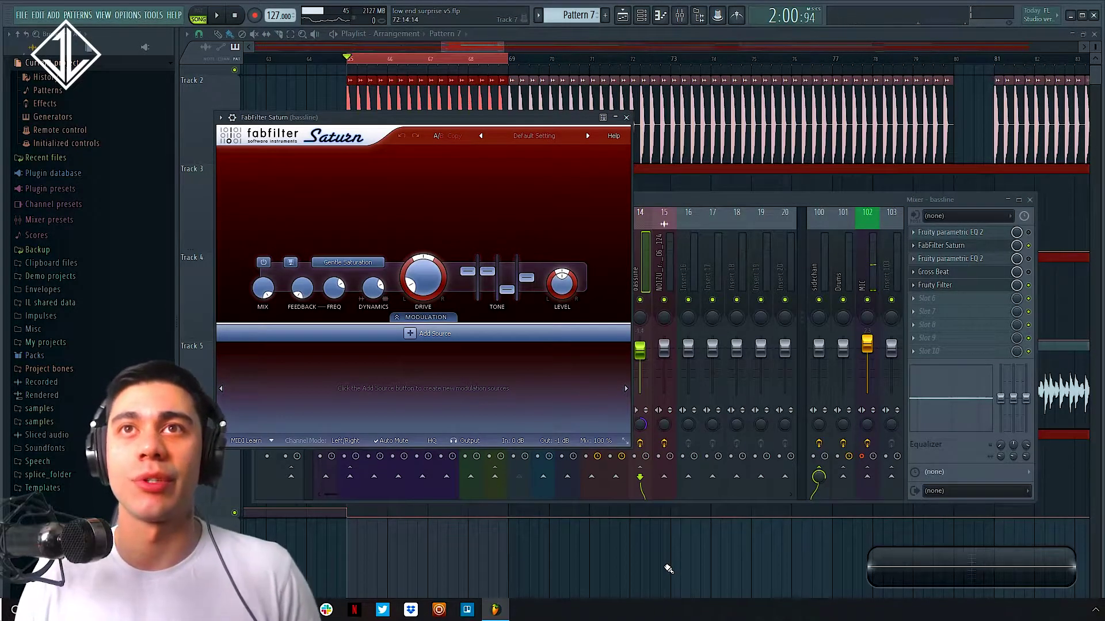
key(F12)
Mute the kick on Track 2 and the bassline on Track 5, and unmute the Pattern 8 clips on Track 17
scroll(362, 427, down, 5)
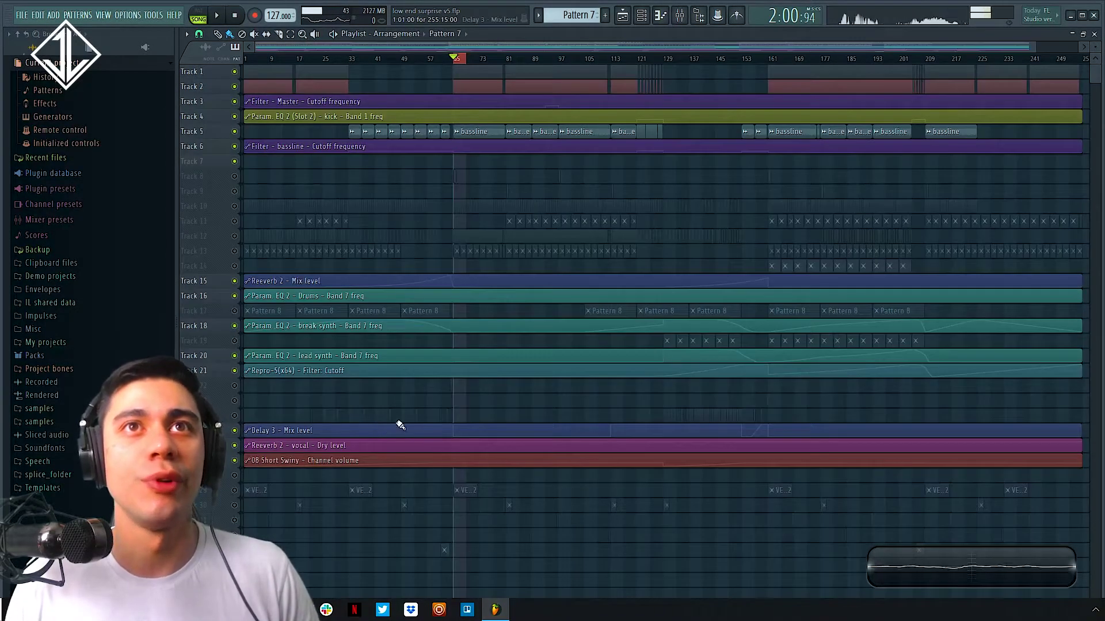
click(234, 131)
click(234, 86)
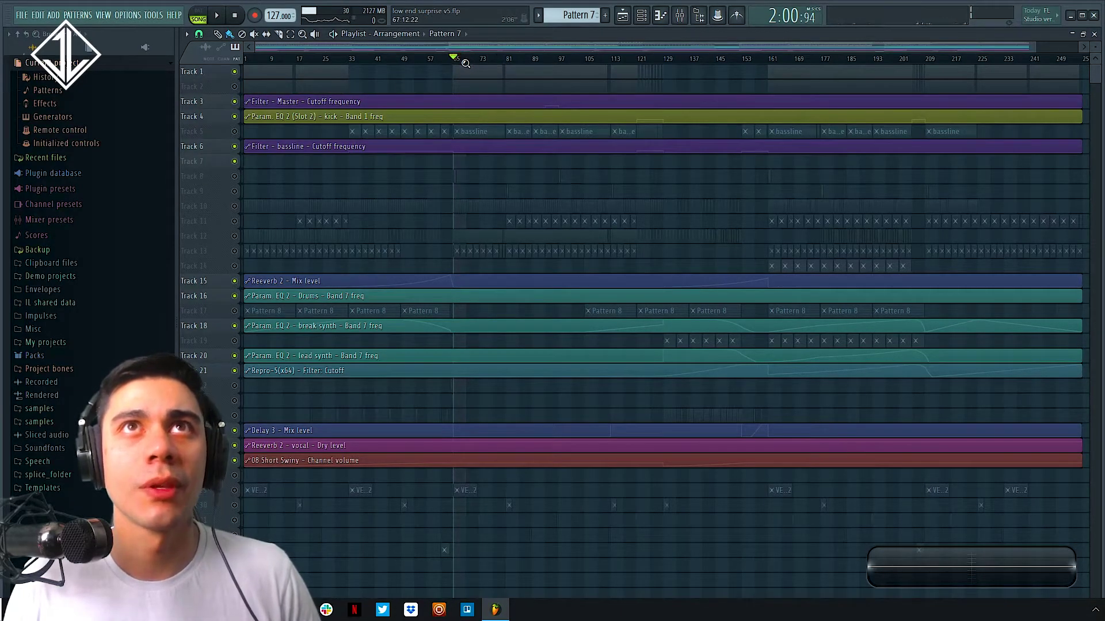
scroll(477, 354, up, 5)
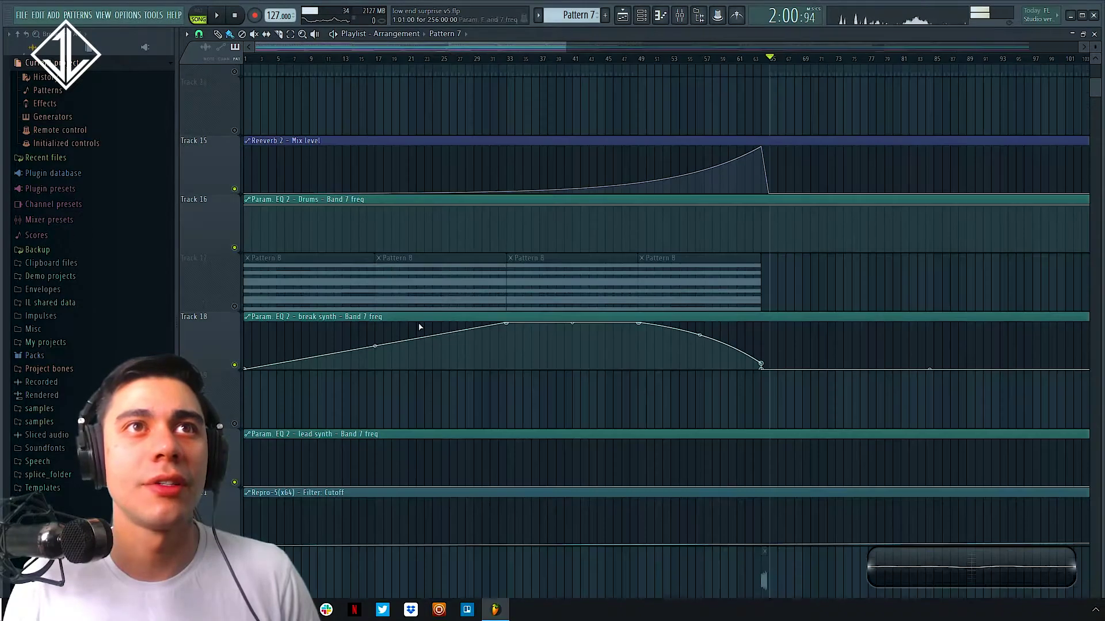
click(234, 307)
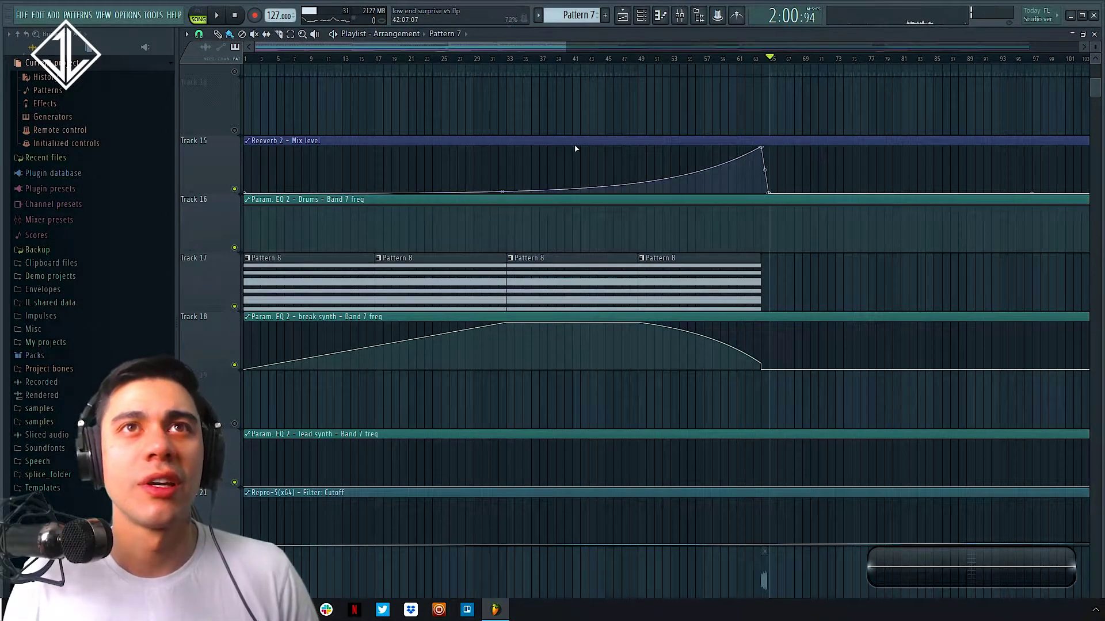
Show the notes of Pattern 8 and open the break synth's Repro-1 plugin from the channel rack
double_click(520, 286)
click(642, 15)
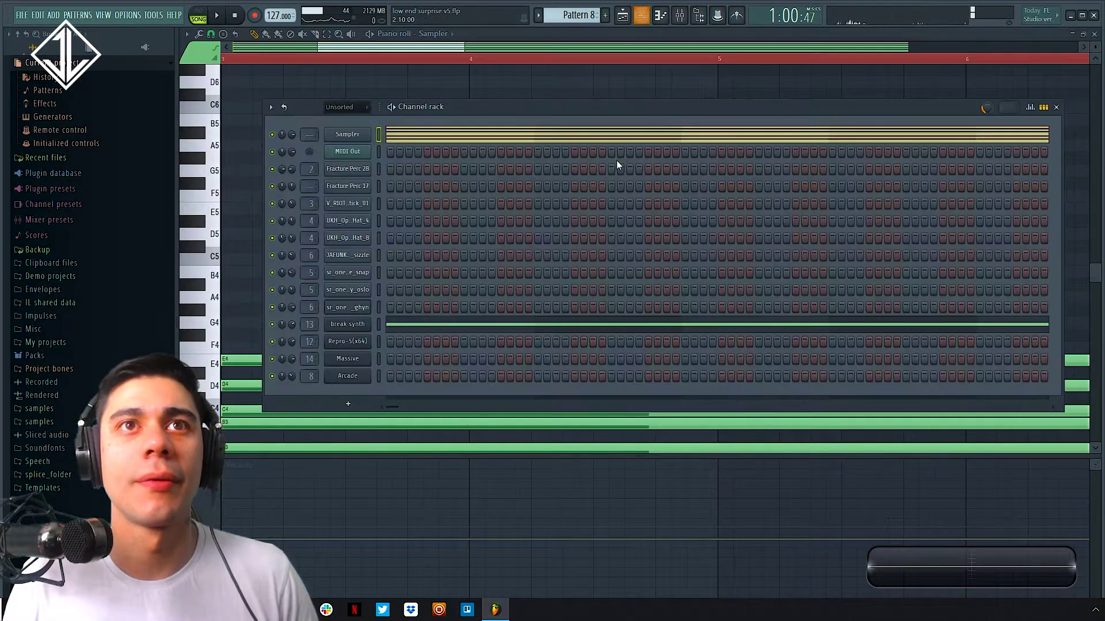
click(364, 326)
drag(726, 129, 550, 102)
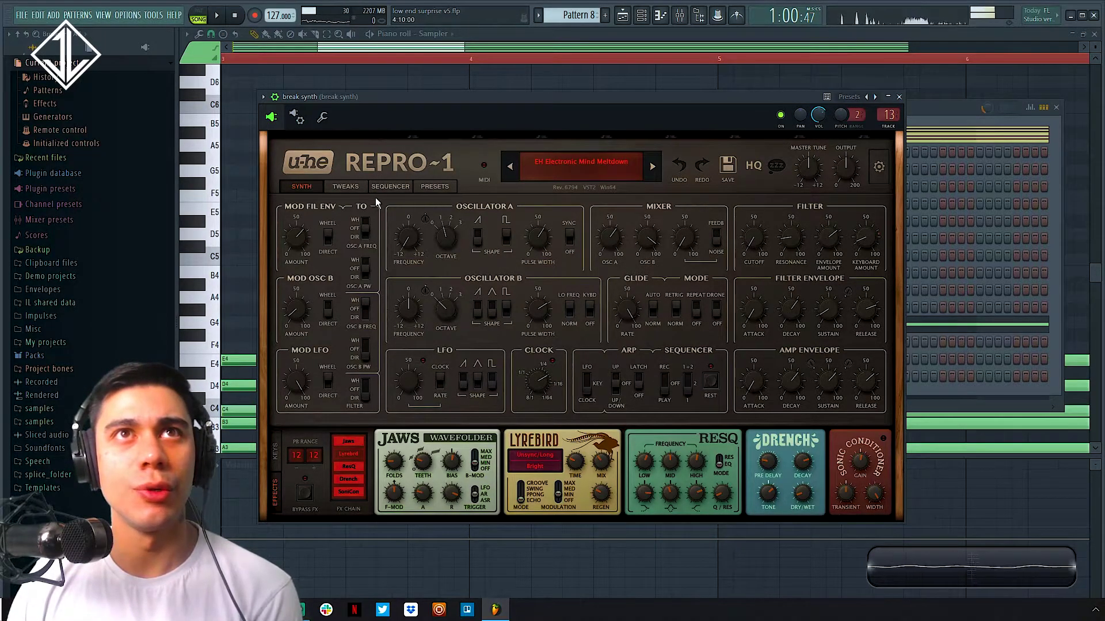
Examine the Tweaks, Synth and Sequencer pages of the break synth's Repro-1, ending on the sequencer's Pattern 1 steps
click(346, 187)
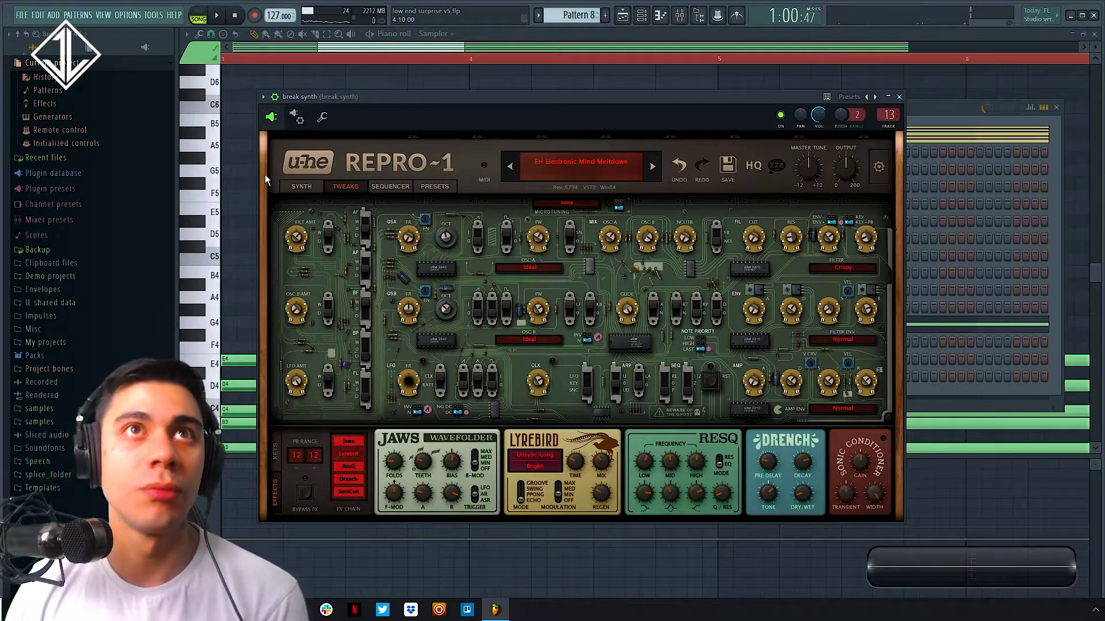
click(305, 186)
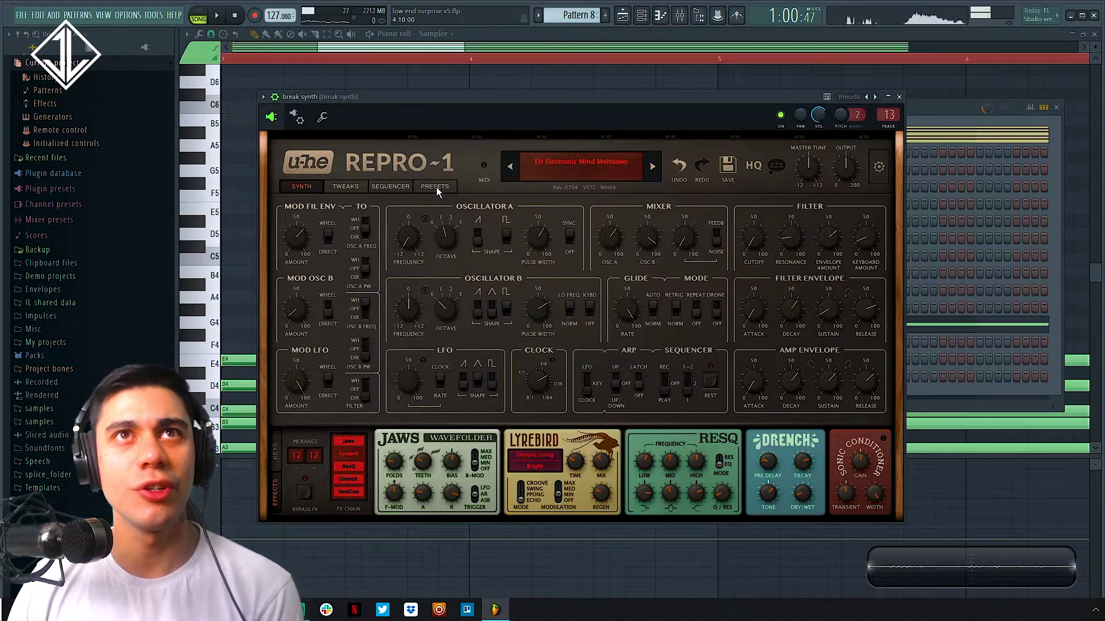
click(400, 188)
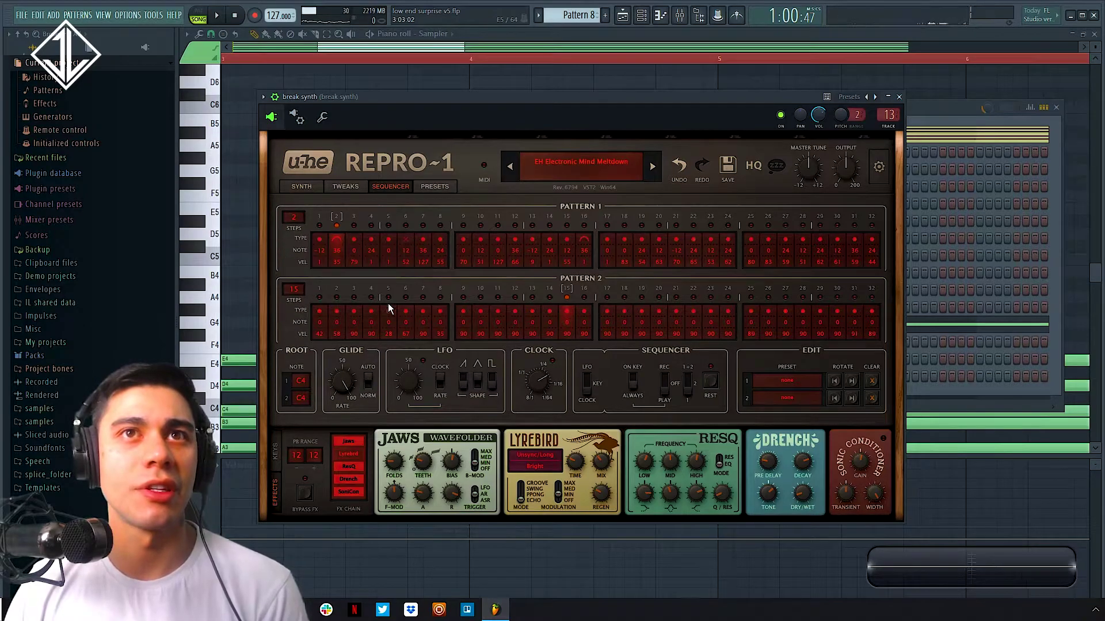
click(334, 225)
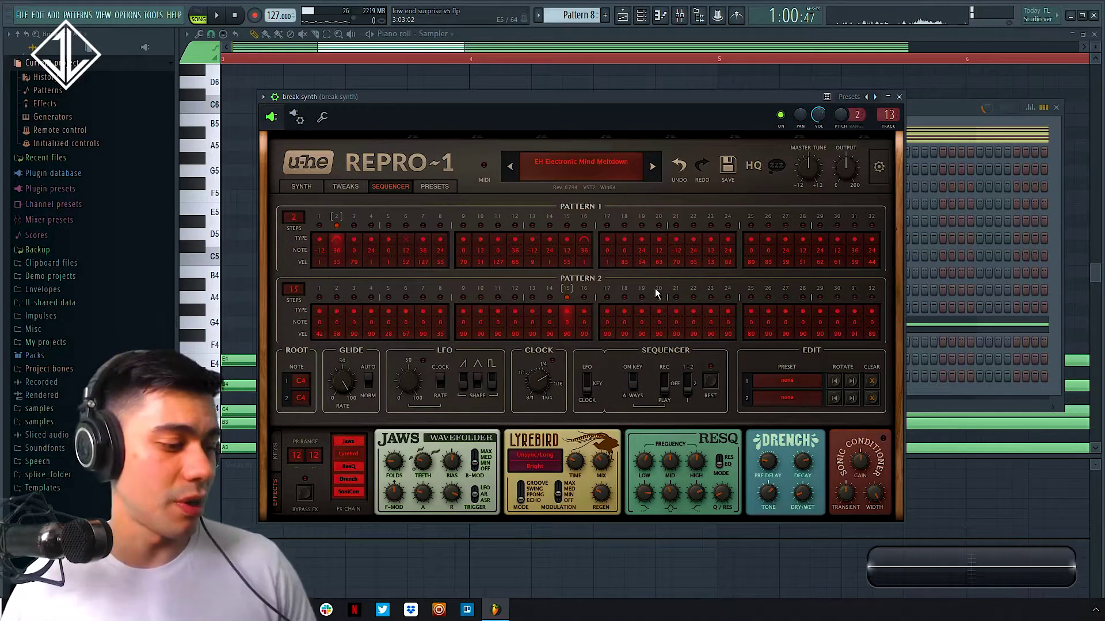
Play the song from bar 33 and watch the break synth's Repro-1 sequencer during playback before stopping
click(198, 12)
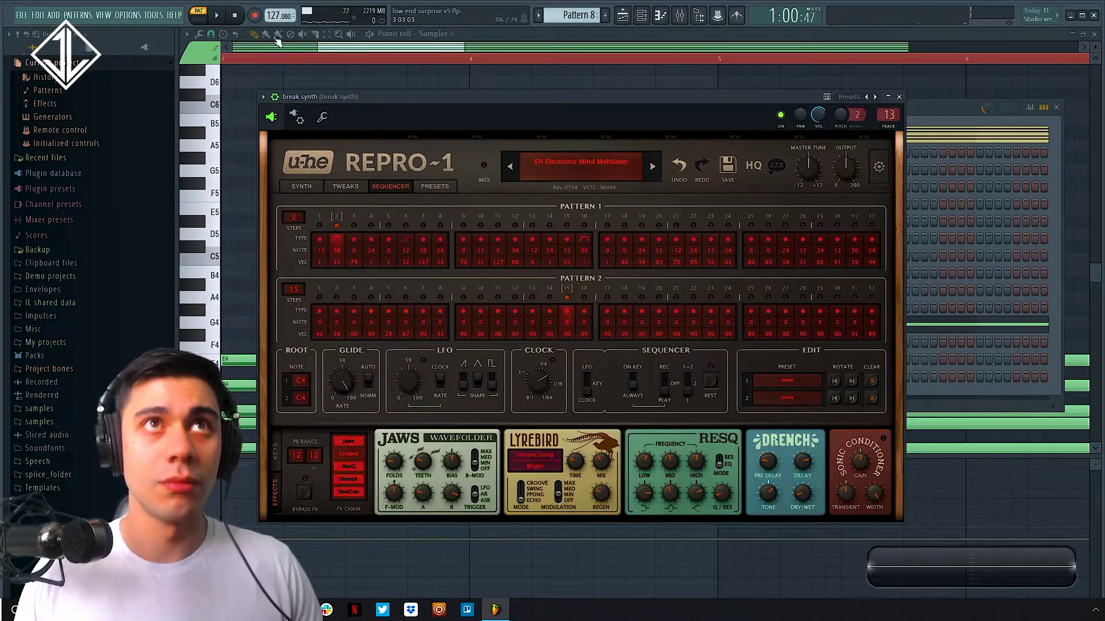
click(622, 15)
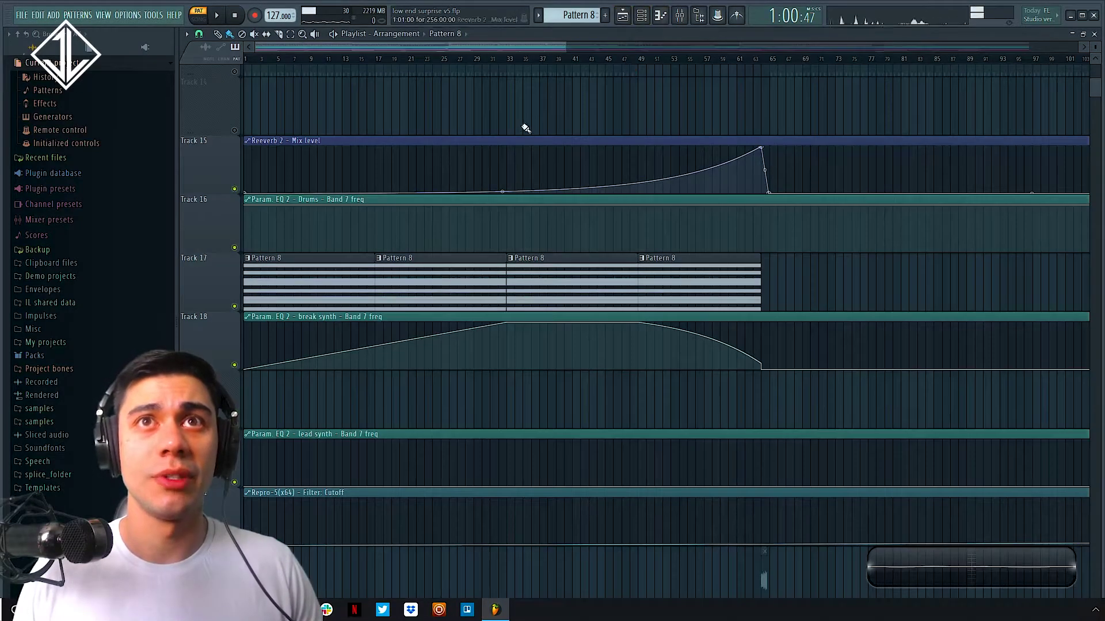
click(510, 60)
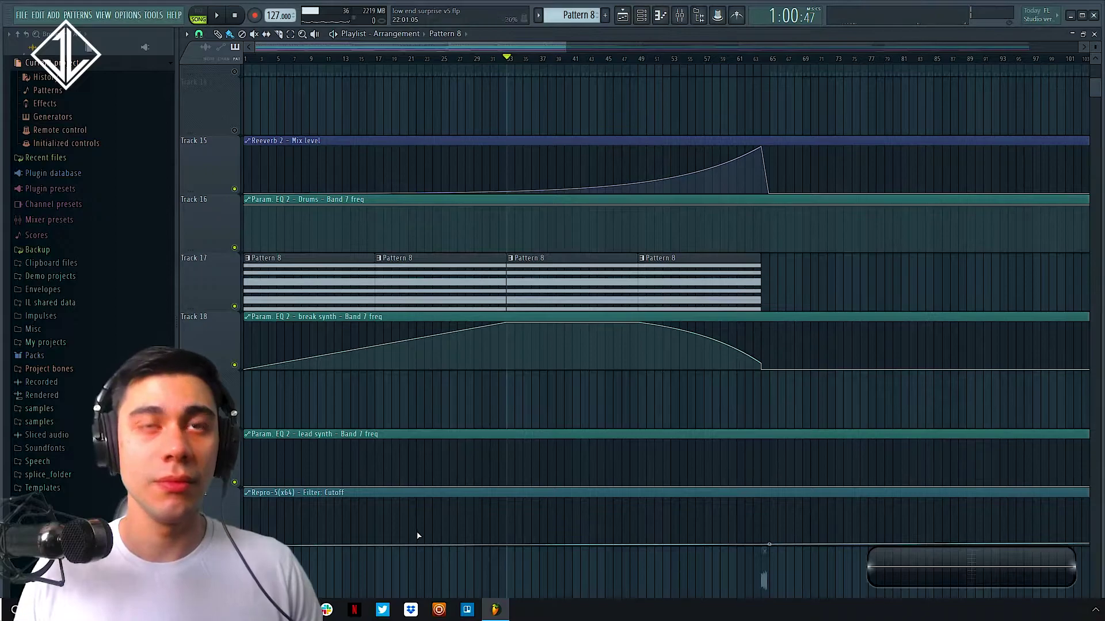
click(214, 17)
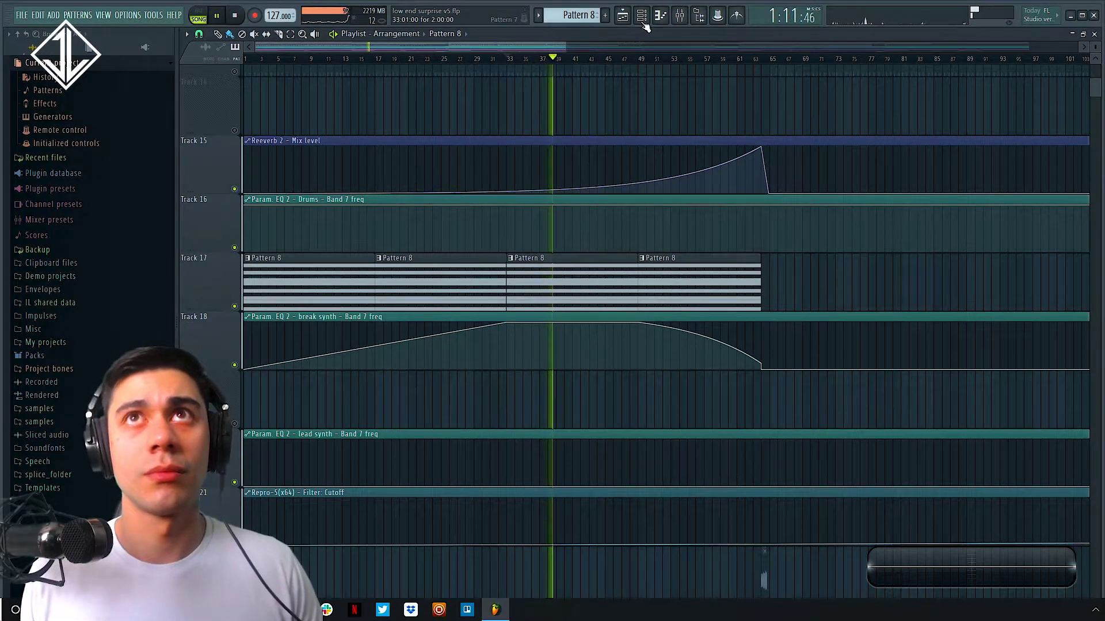
key(F6)
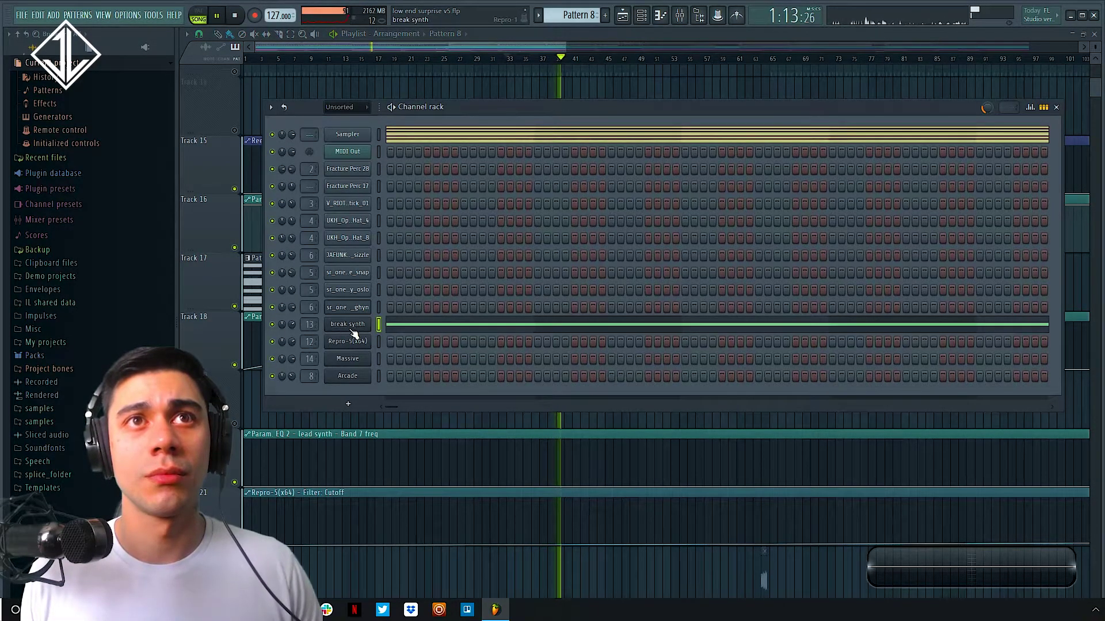
click(347, 324)
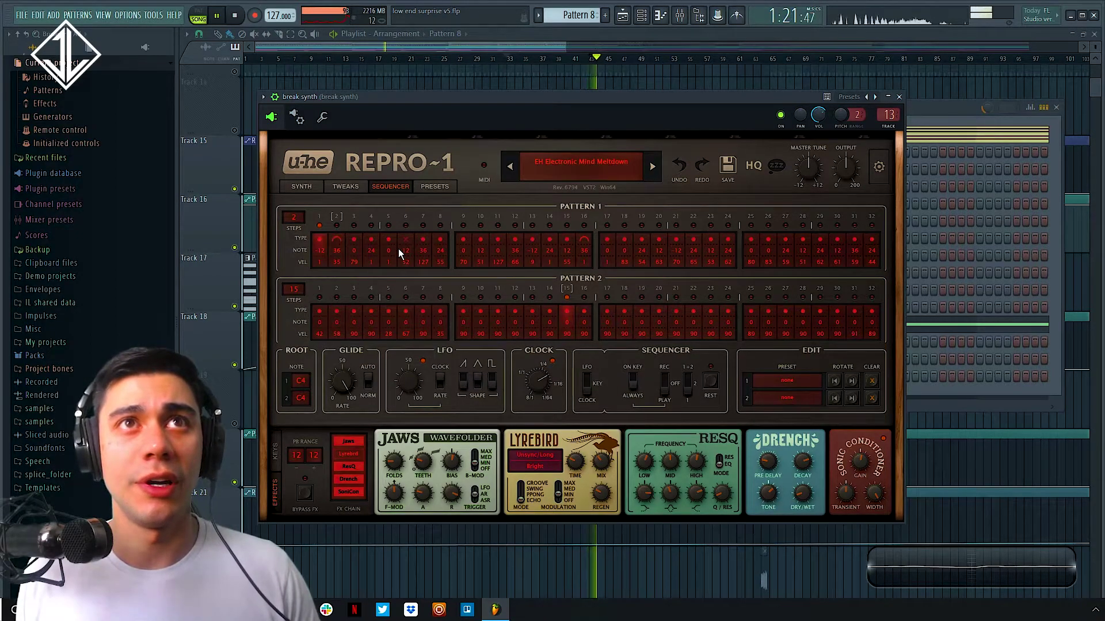
key(space)
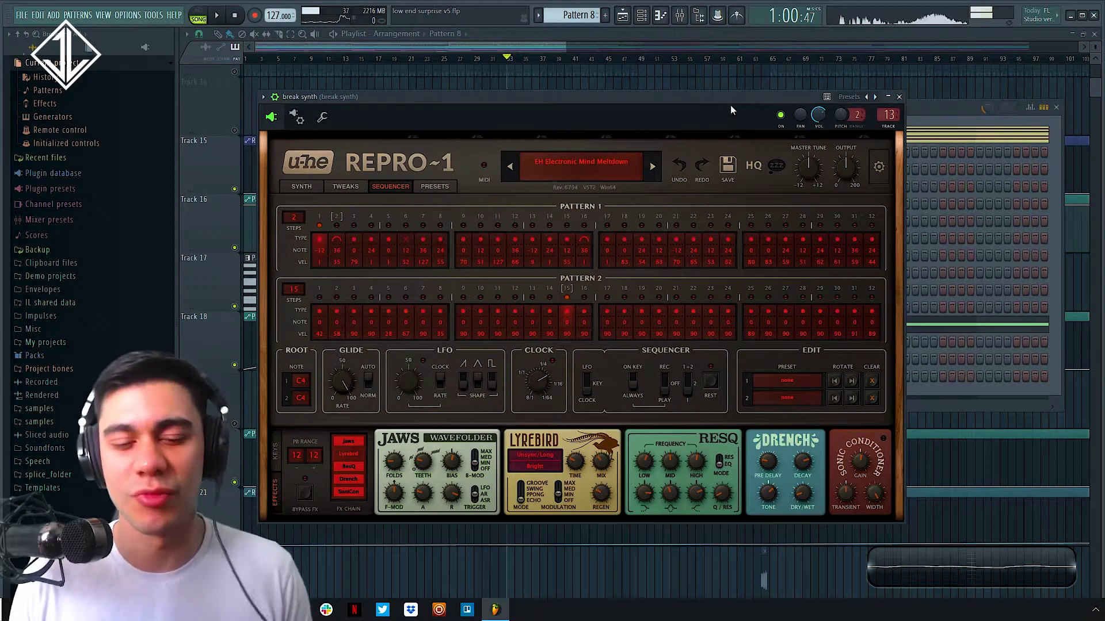
Review the Fruity parametric EQ 2 and Fruity PanOMatic on the break synth's mixer track, closing the plugin windows when done
click(898, 98)
click(680, 15)
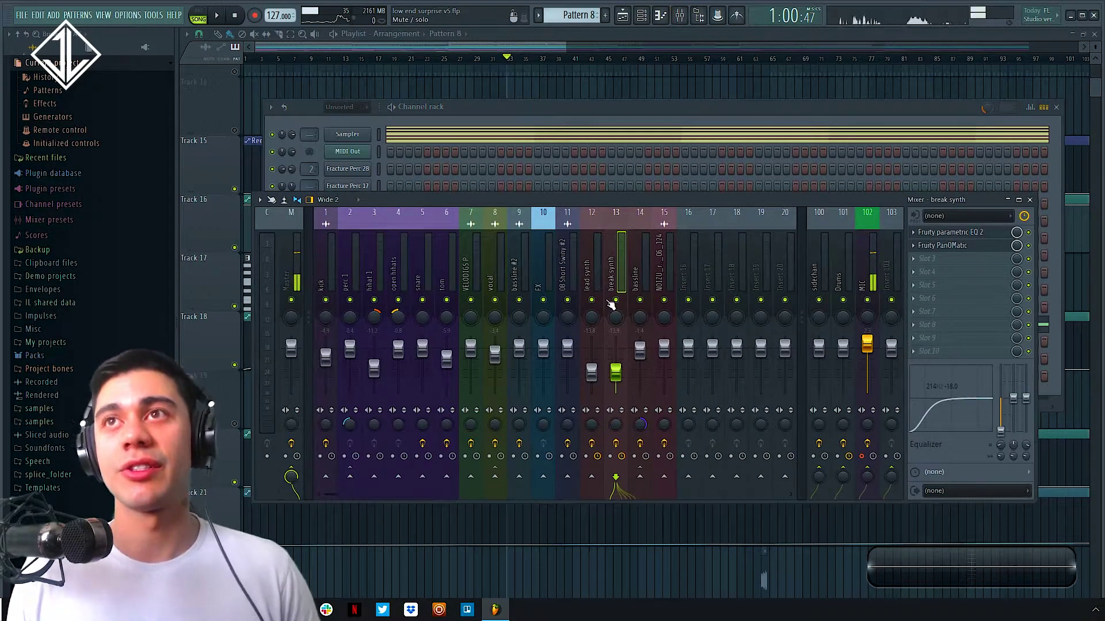
click(984, 233)
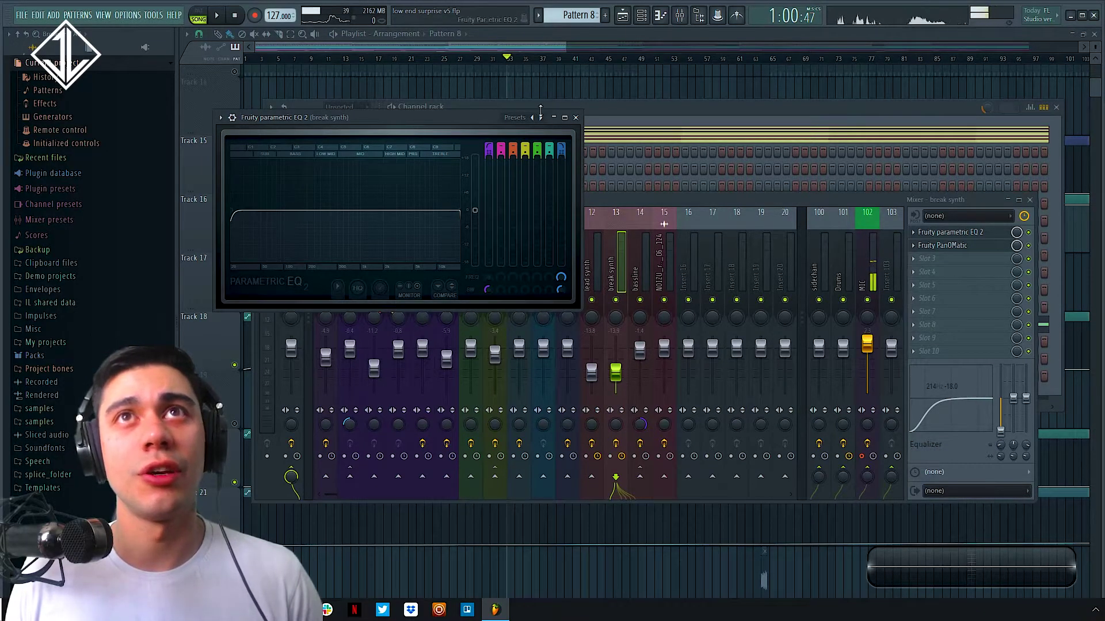
click(575, 117)
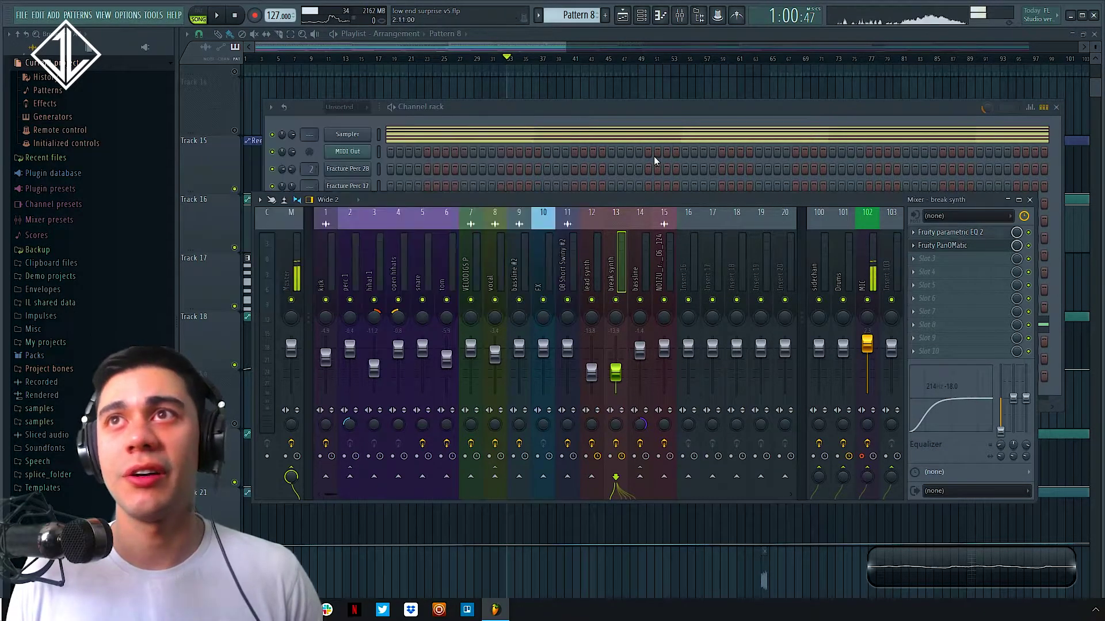
click(958, 246)
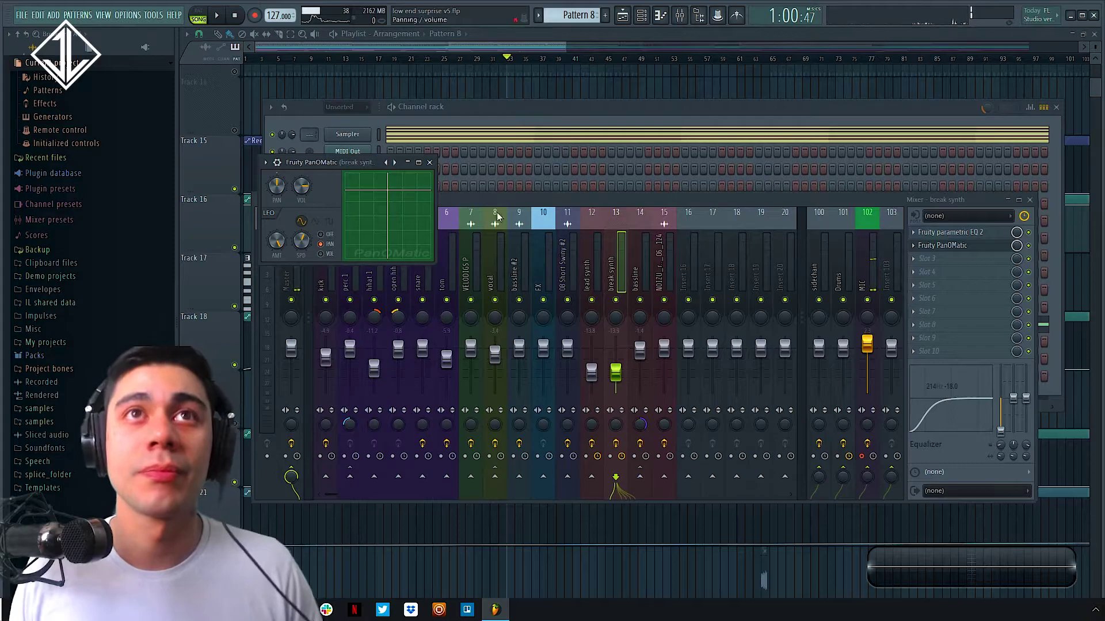
key(F12)
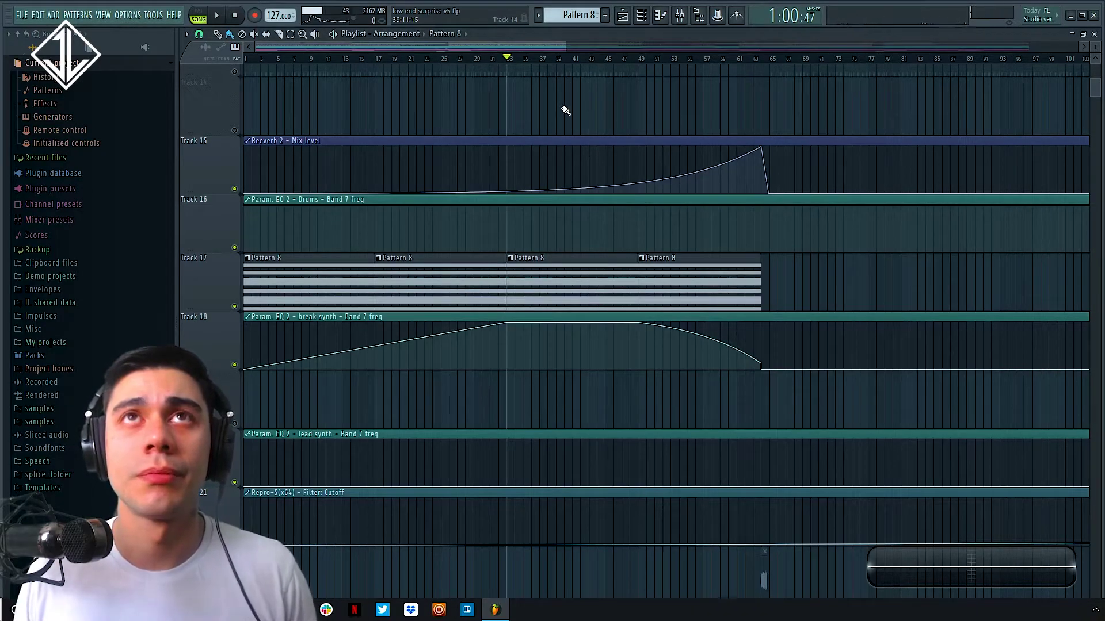
Unmute the Pattern 9 lead synth clips on Track 19 and mute the Pattern 8 clips on Track 17
scroll(561, 107, down, 5)
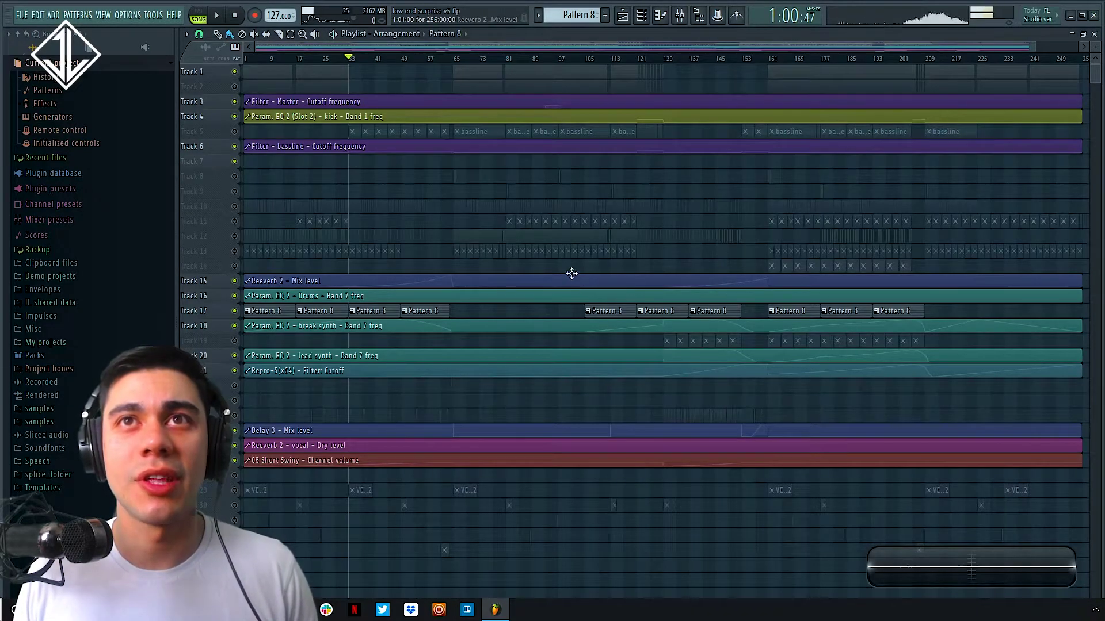
scroll(633, 299, up, 4)
click(234, 442)
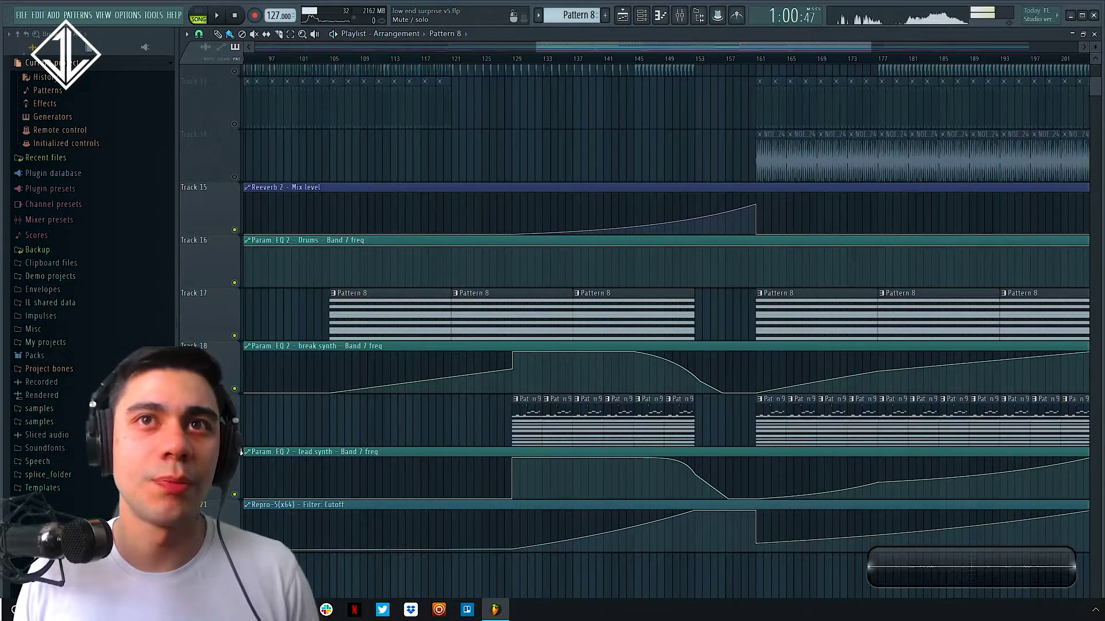
click(234, 336)
Play the lead synth from bar 129, stop playback, and open its Repro-5(x64) plugin from the channel rack
click(512, 58)
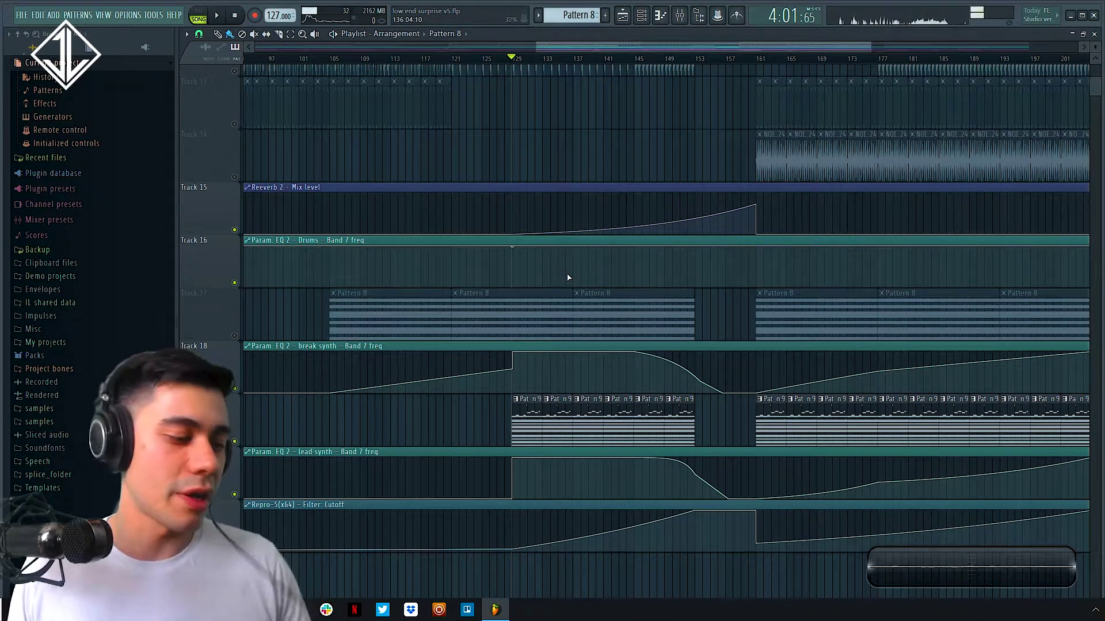
key(space)
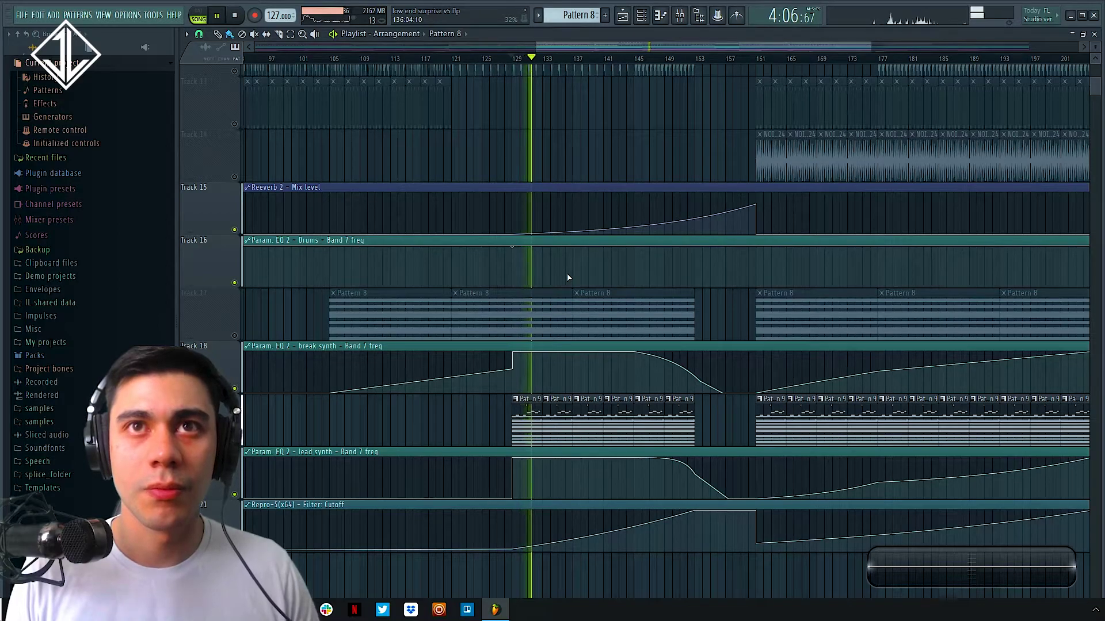
click(660, 15)
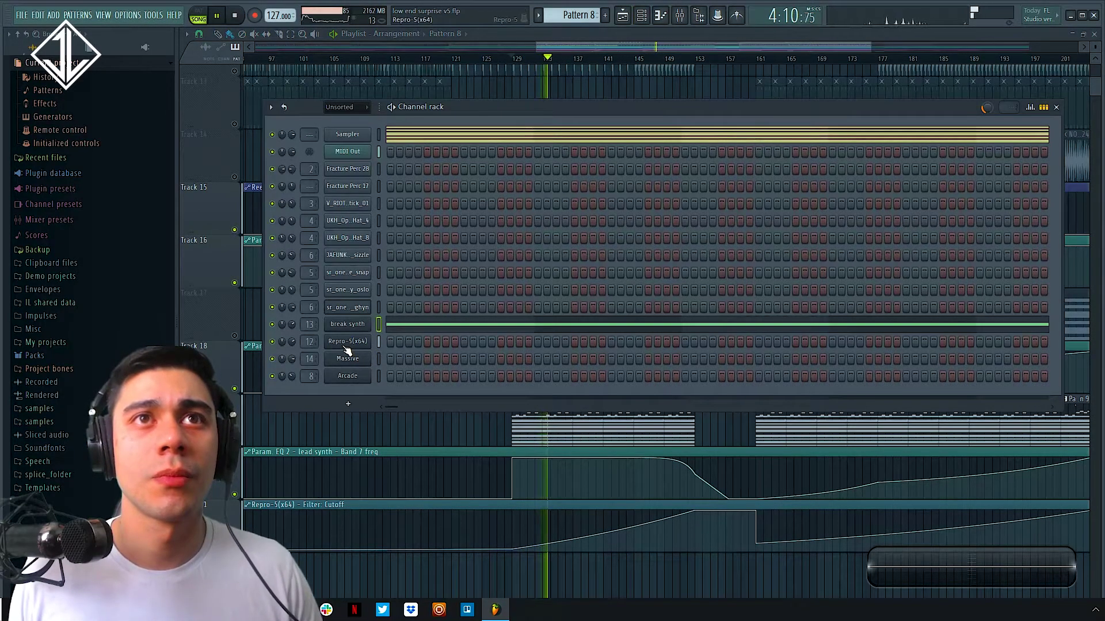
key(space)
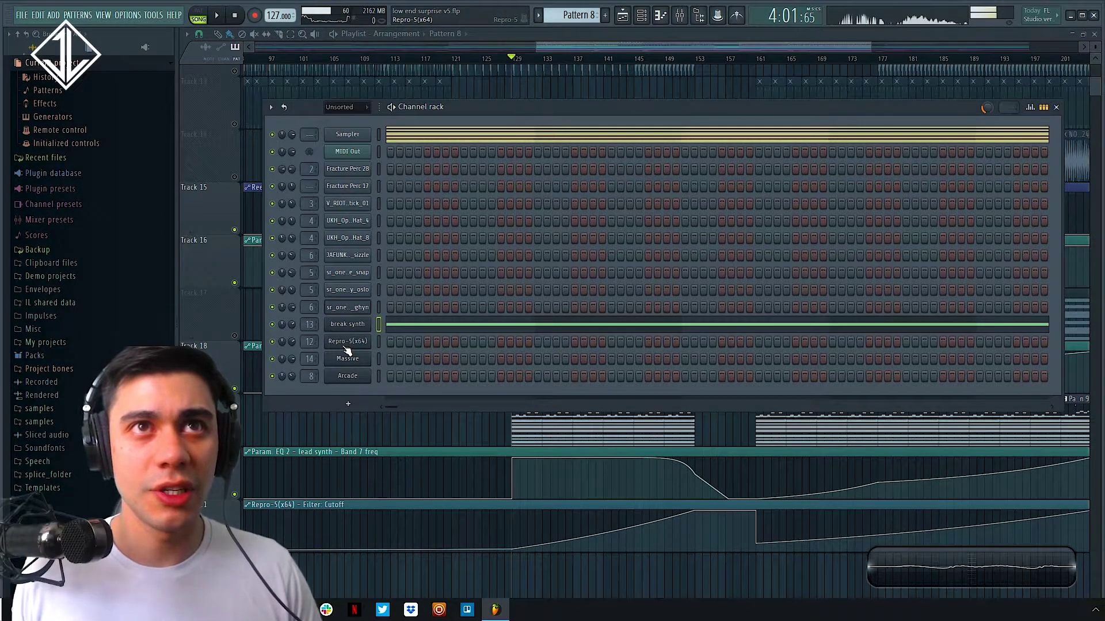
click(346, 346)
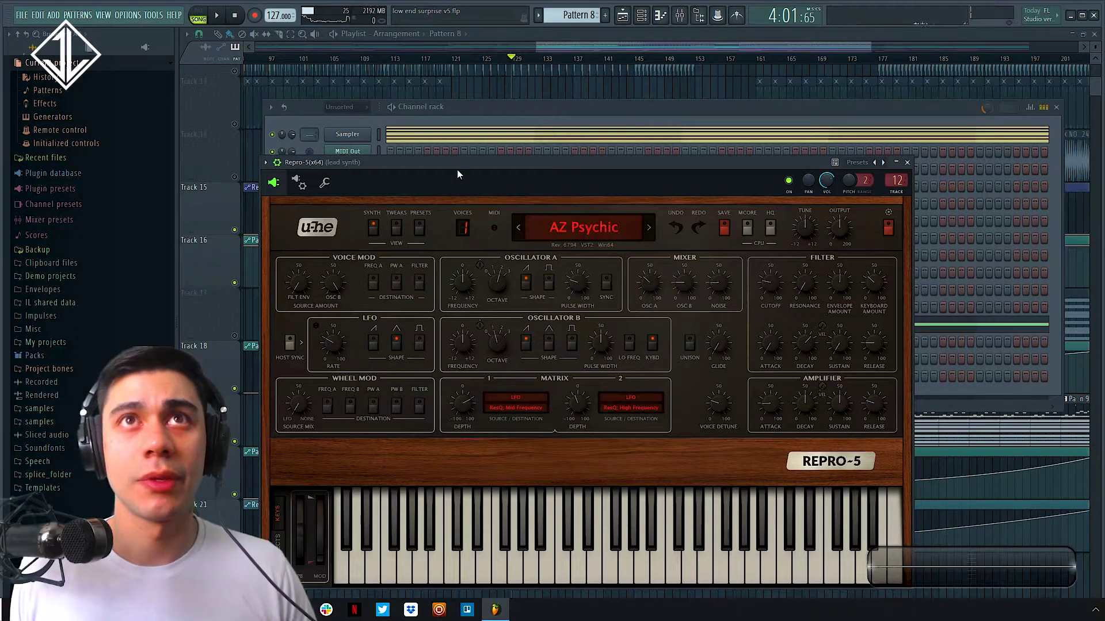
Review the lead synth's Repro-5(x64) settings, closing the plugin and the channel rack when done
drag(457, 168, 458, 116)
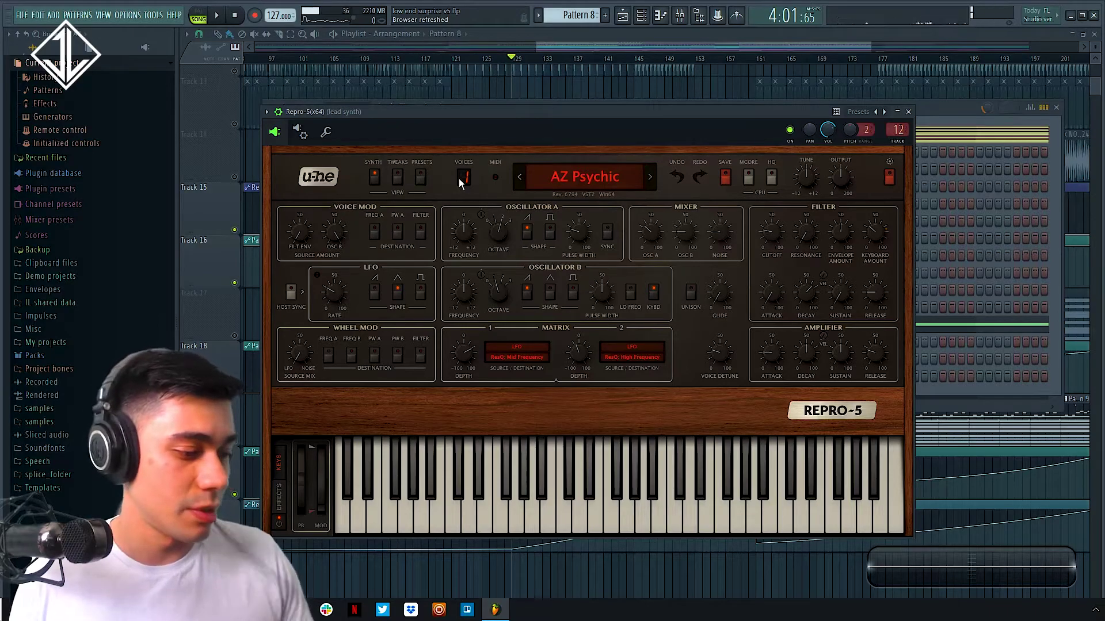
click(908, 111)
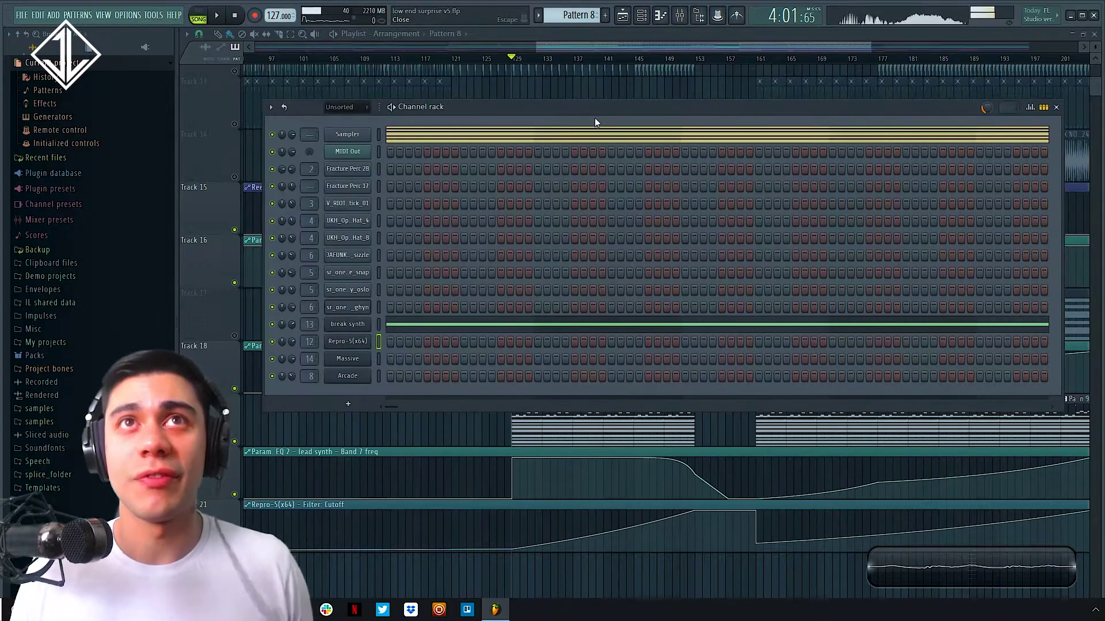
key(F6)
Mute the lead synth clips on Track 19 and unmute the sample clips on Tracks 8 and 9
scroll(758, 143, down, 5)
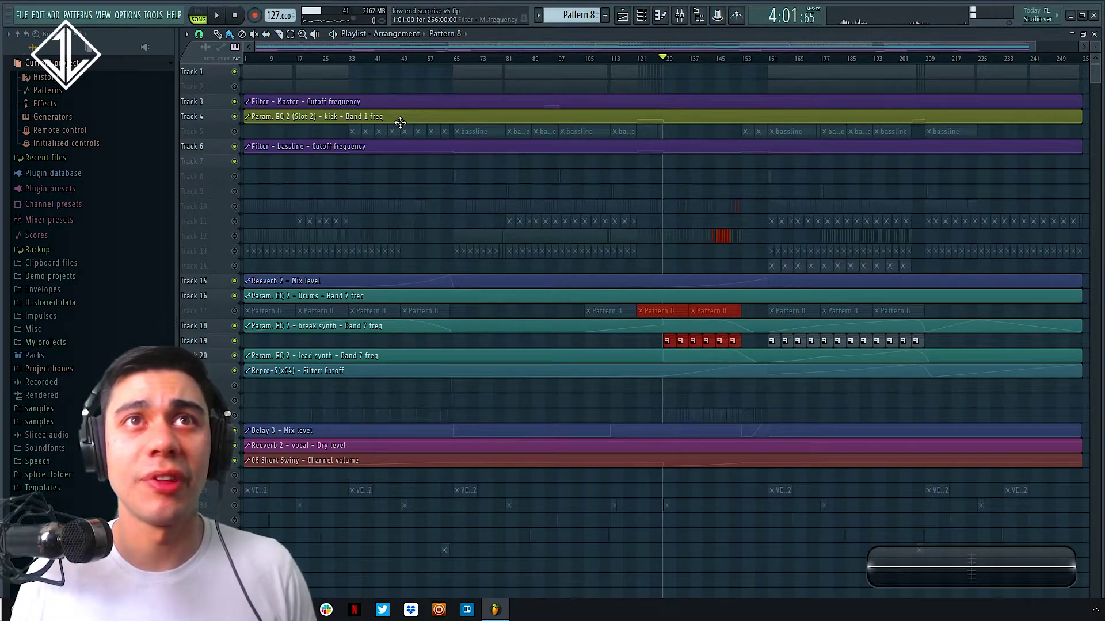
click(234, 340)
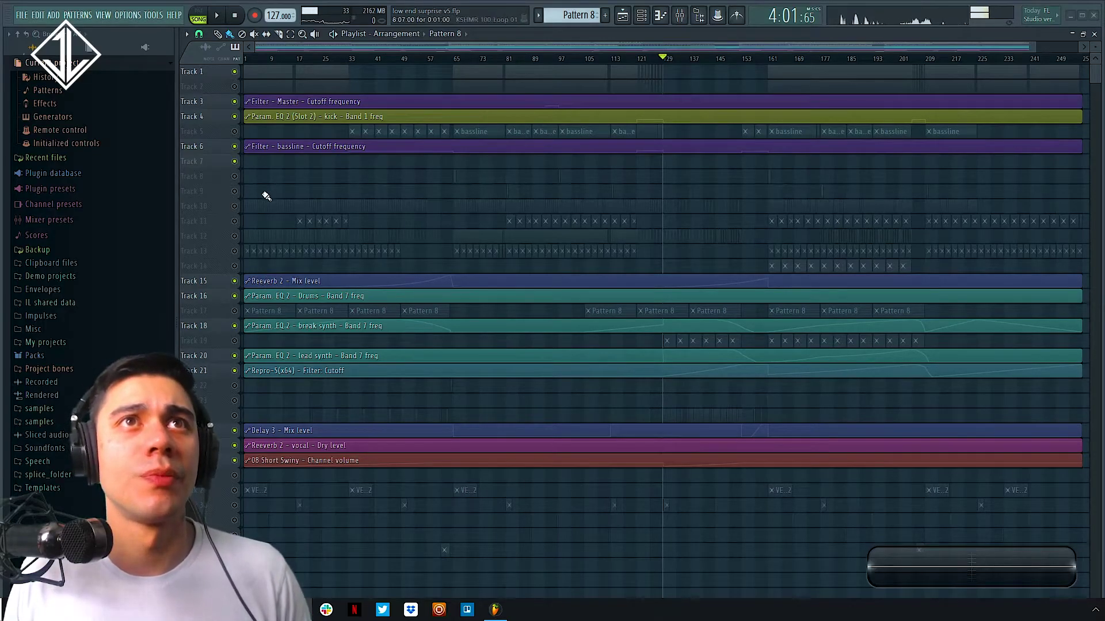
click(234, 177)
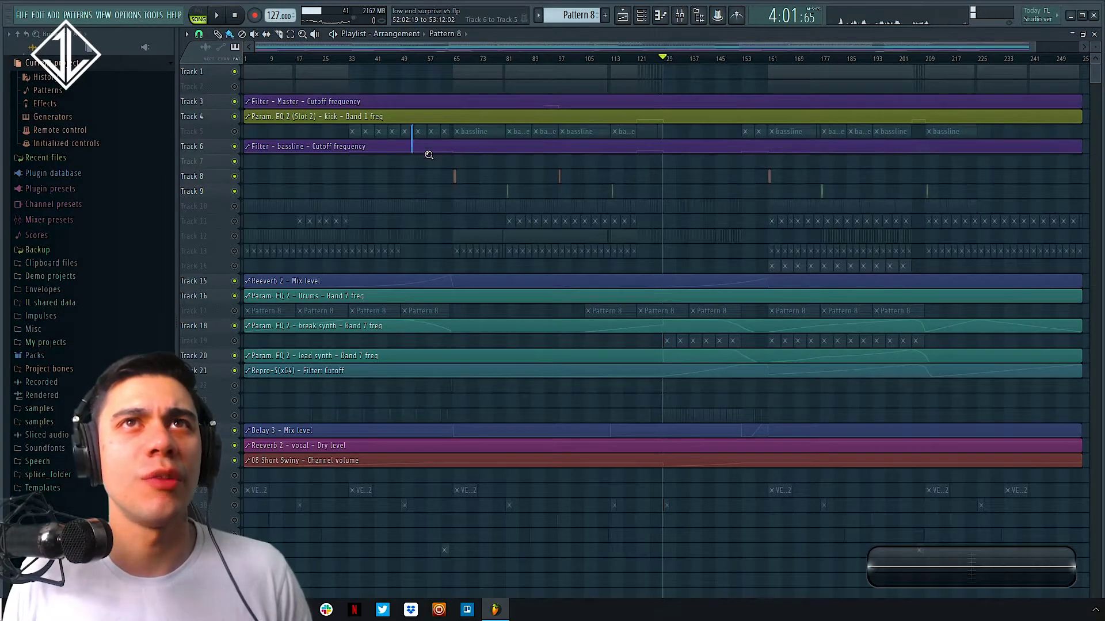
Inspect the sampler settings of the ZAIRE clip at bar 65 on Track 8 and close its window
drag(409, 125, 711, 262)
drag(292, 135, 494, 430)
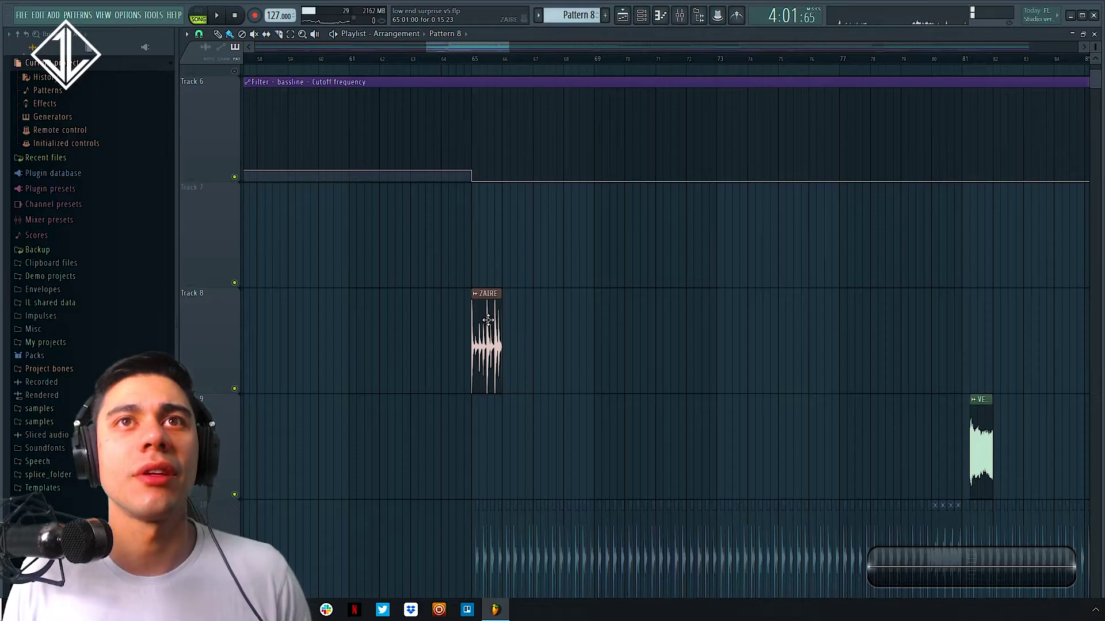
double_click(487, 320)
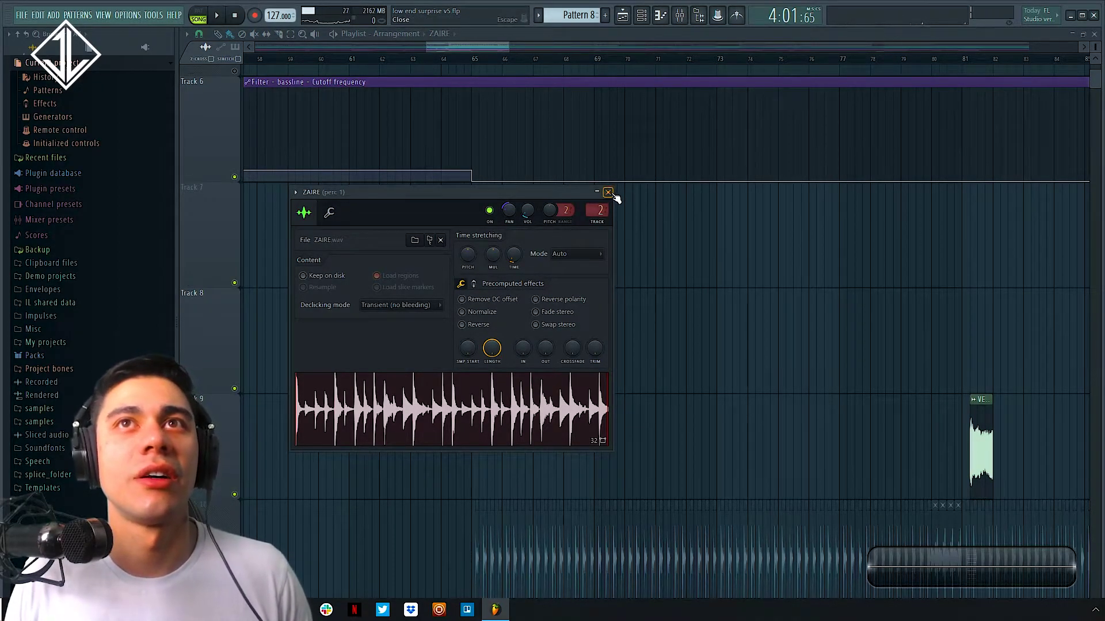
click(607, 192)
Play the ZAIRE clip from bar 65, jump to bar 80 for the Track 9 clip, and stop playback
click(475, 65)
key(space)
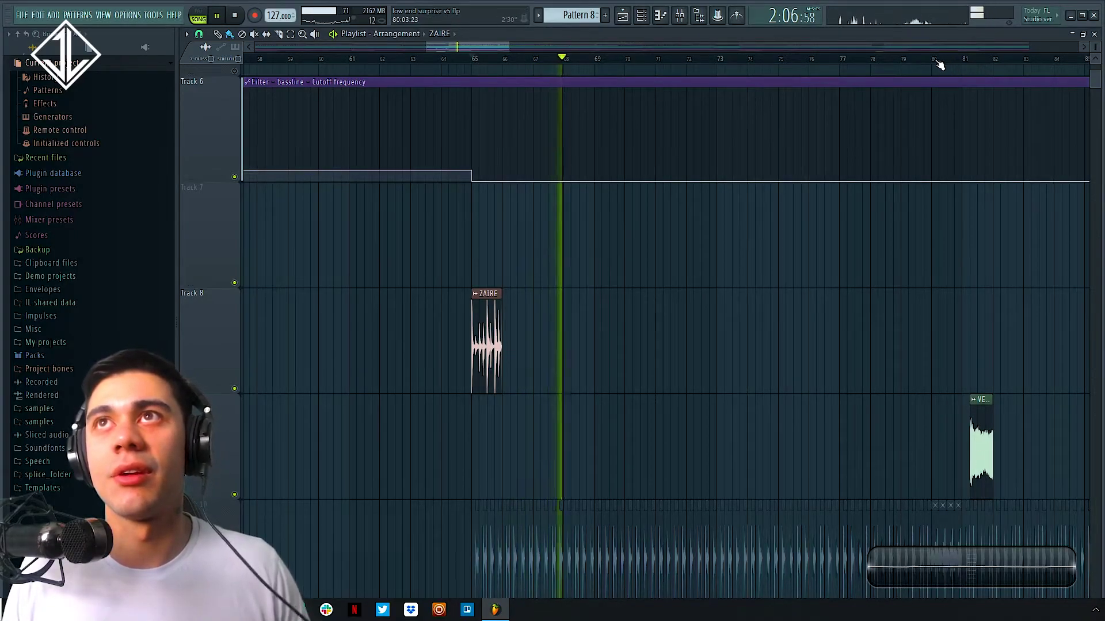
click(938, 61)
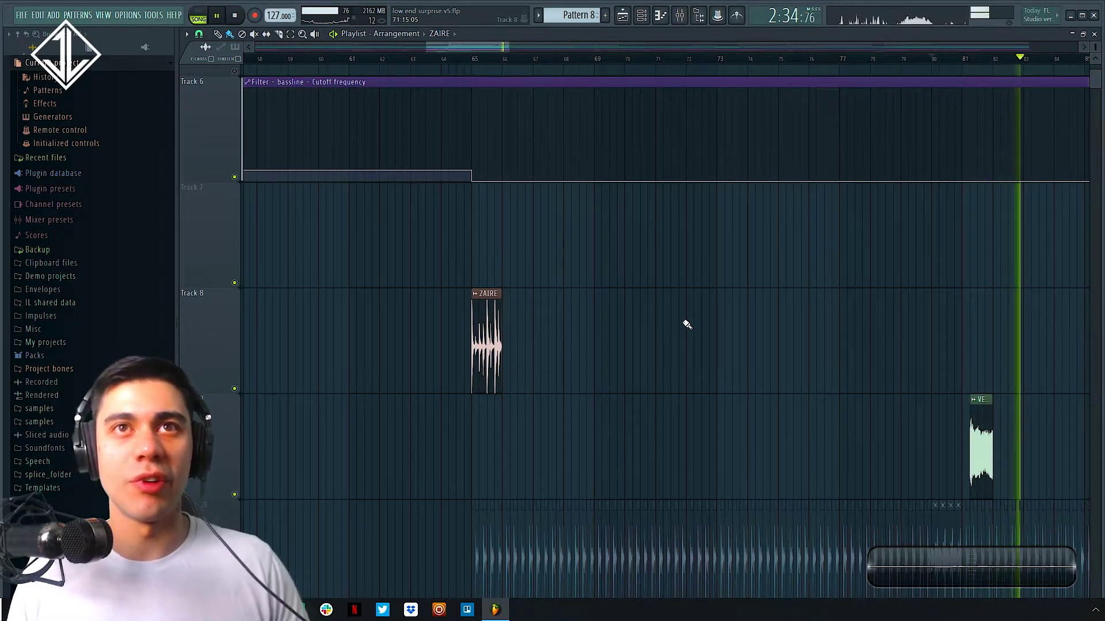
ctrl+right_click(712, 374)
key(space)
Inspect the sampler settings of the VELODIGS P clip on Track 9 and close its window
drag(418, 138, 632, 276)
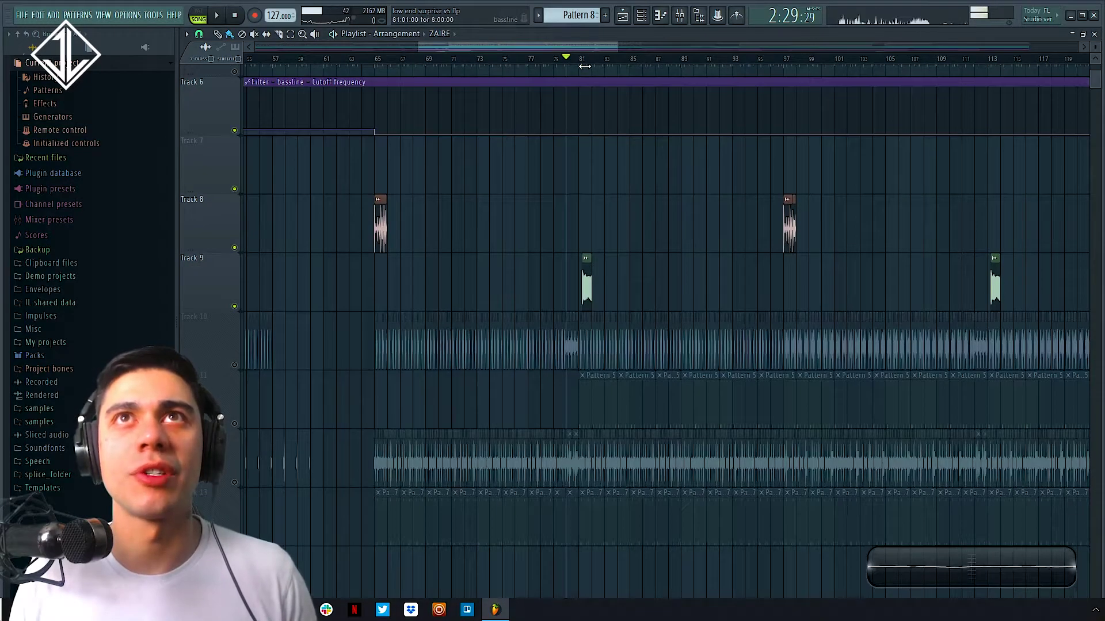
drag(553, 245, 685, 311)
double_click(468, 345)
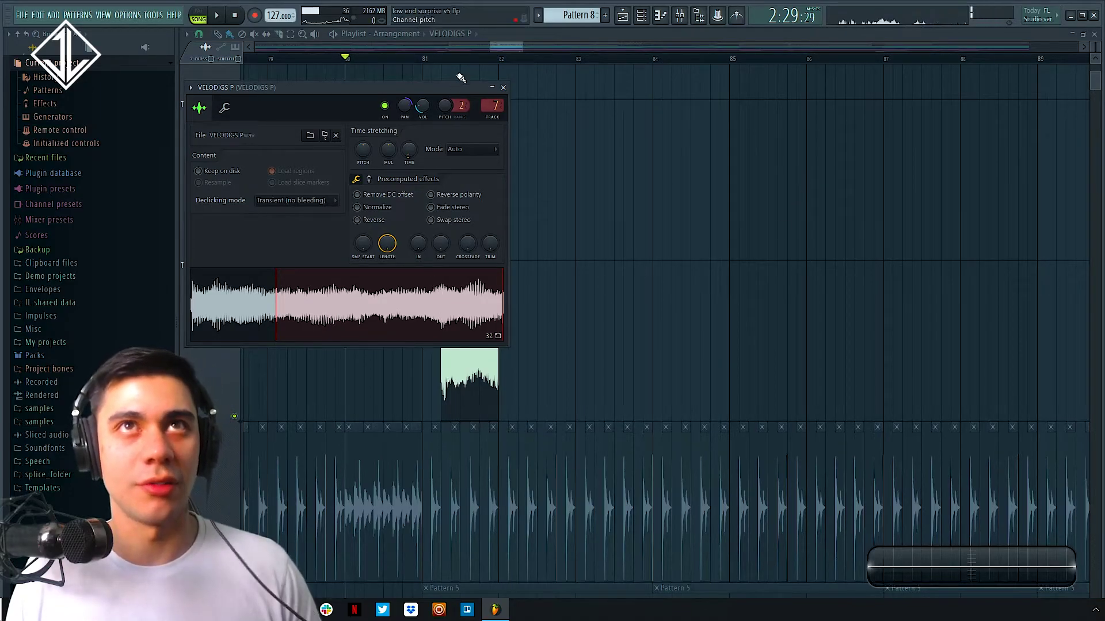
click(503, 88)
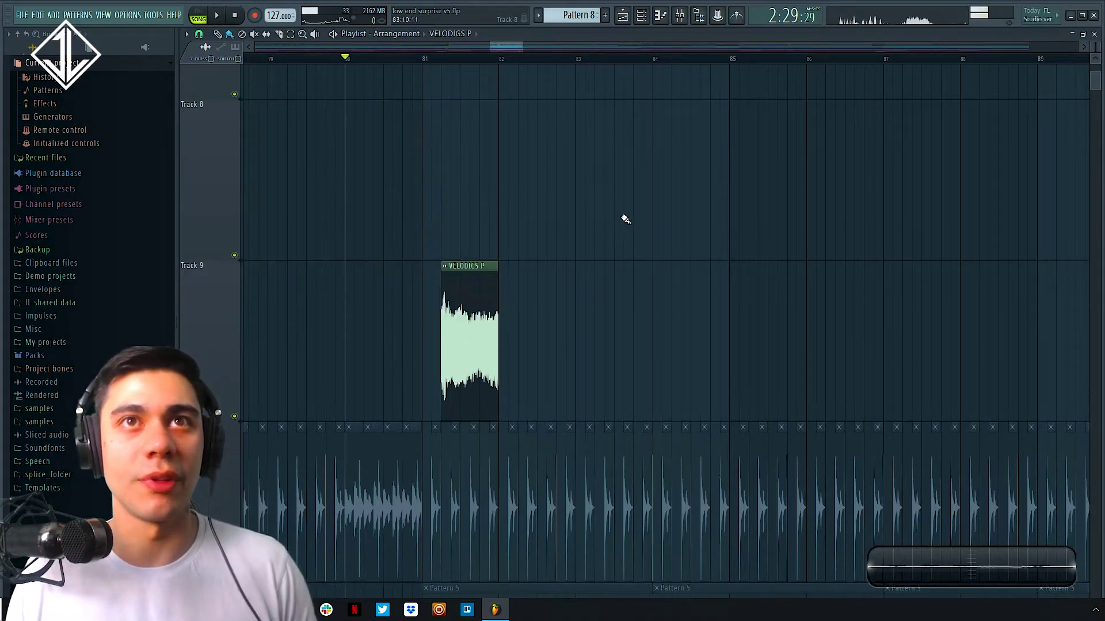
Mute the clips on Tracks 8 and 9 and unmute Tracks 22, 23 and 24
scroll(678, 207, down, 5)
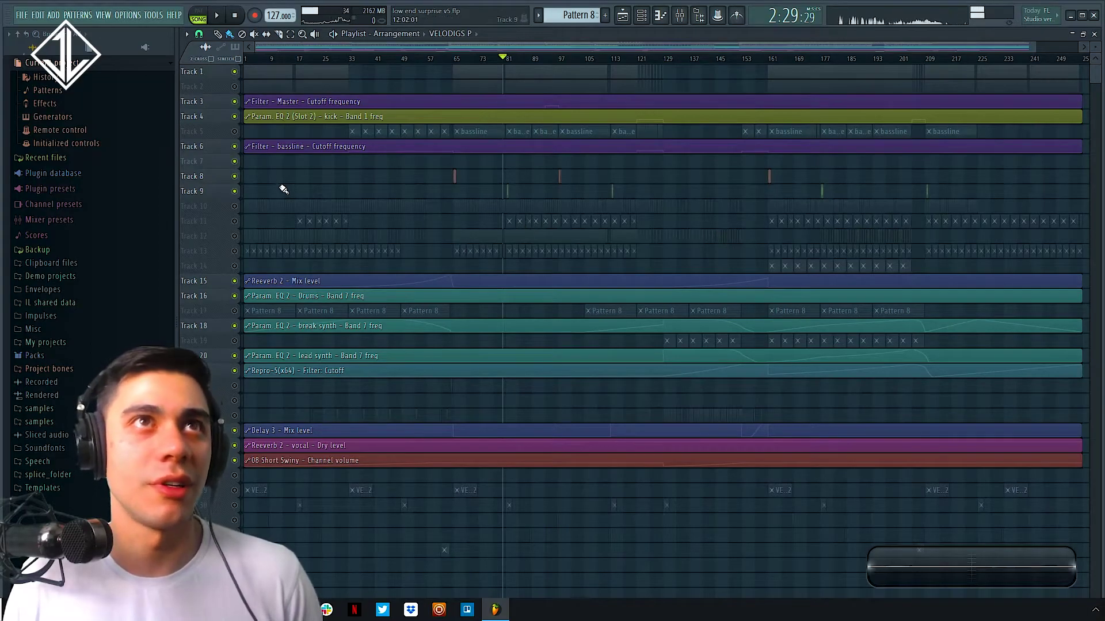
drag(243, 191, 239, 165)
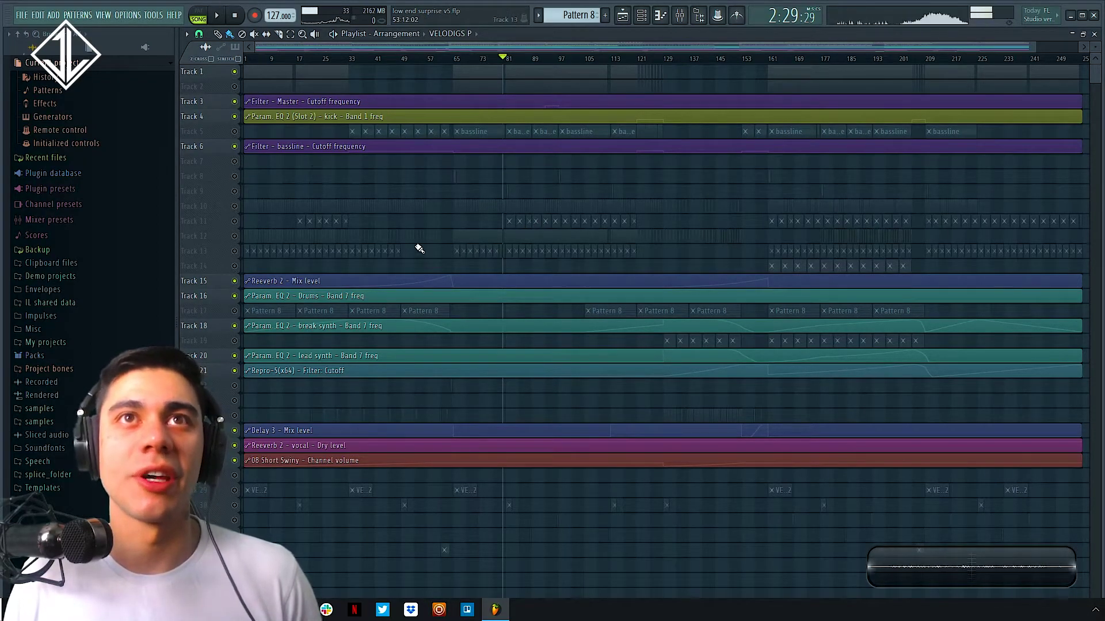
drag(381, 154, 645, 410)
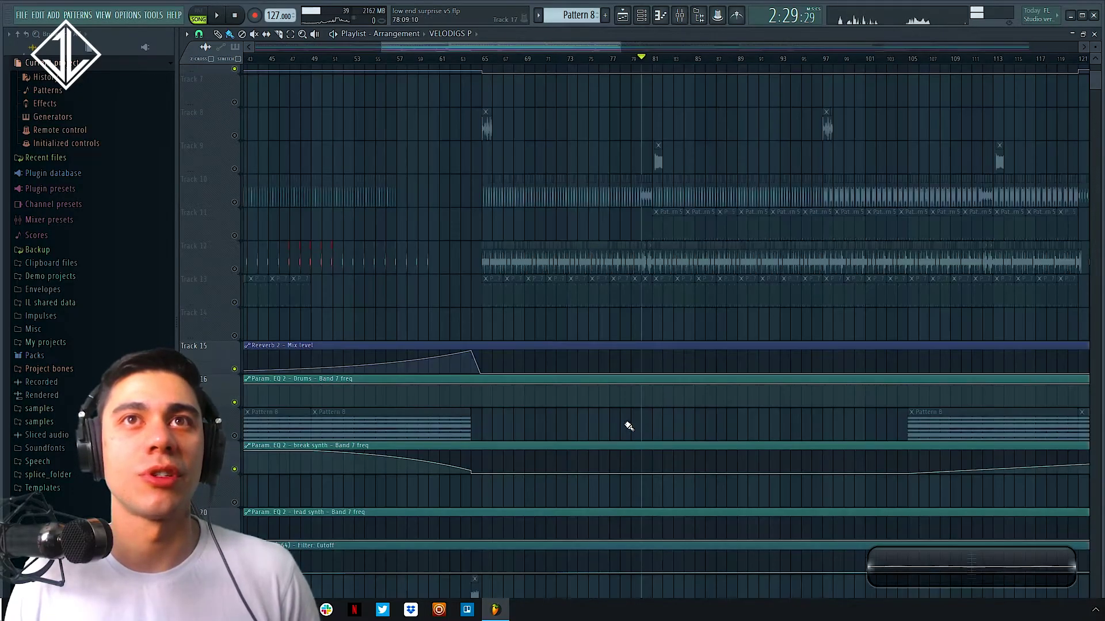
right_click(554, 406)
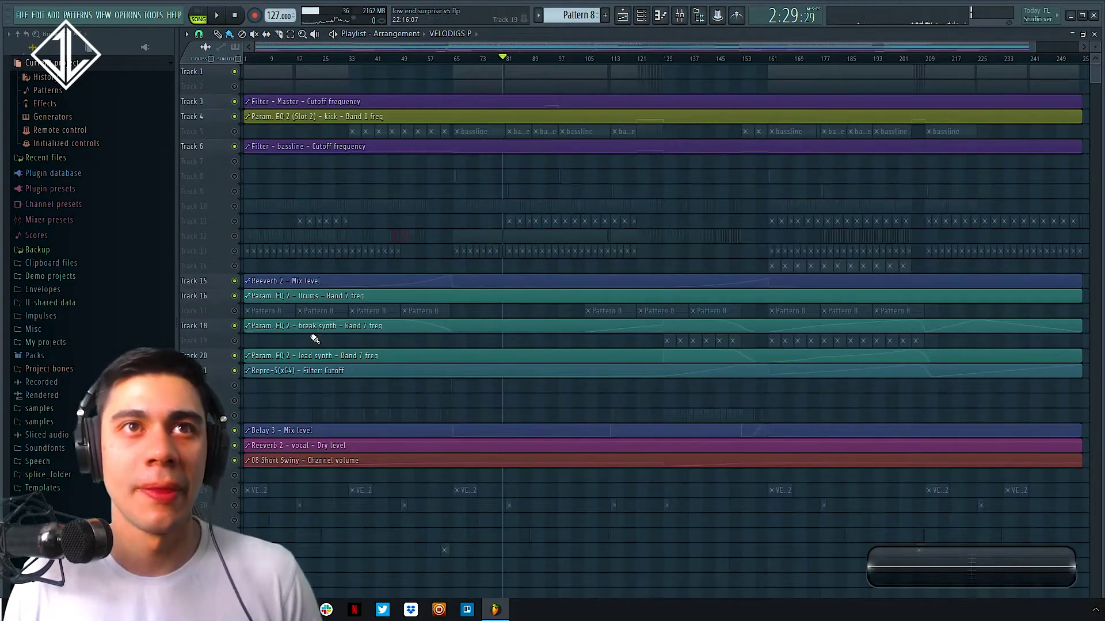
drag(611, 489, 175, 288)
scroll(449, 318, down, 1)
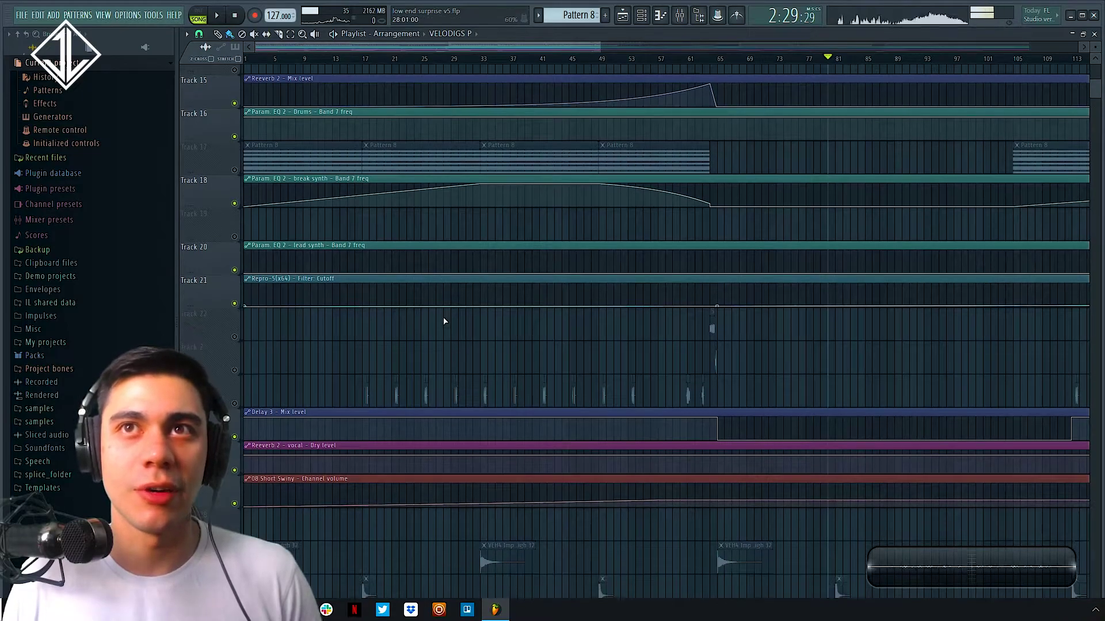
click(235, 335)
click(235, 368)
click(235, 402)
Play the Track 24 clips from bars 17 and 41 while reviewing the Delay 3, Reeverb 2 and Short Swiny volume automation
drag(321, 276, 875, 454)
click(309, 59)
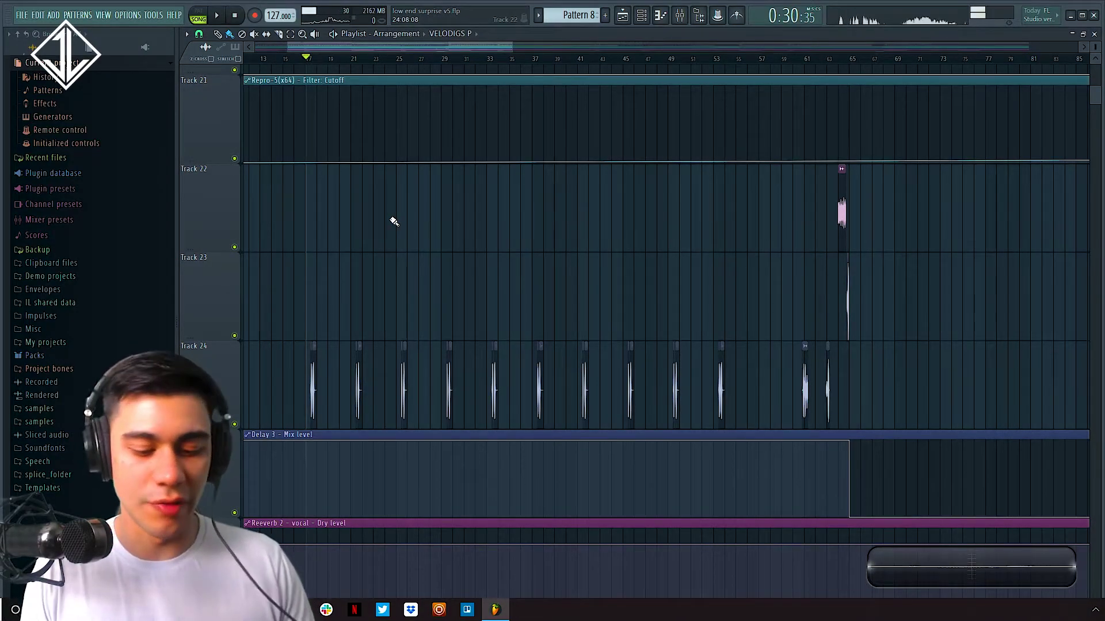
key(space)
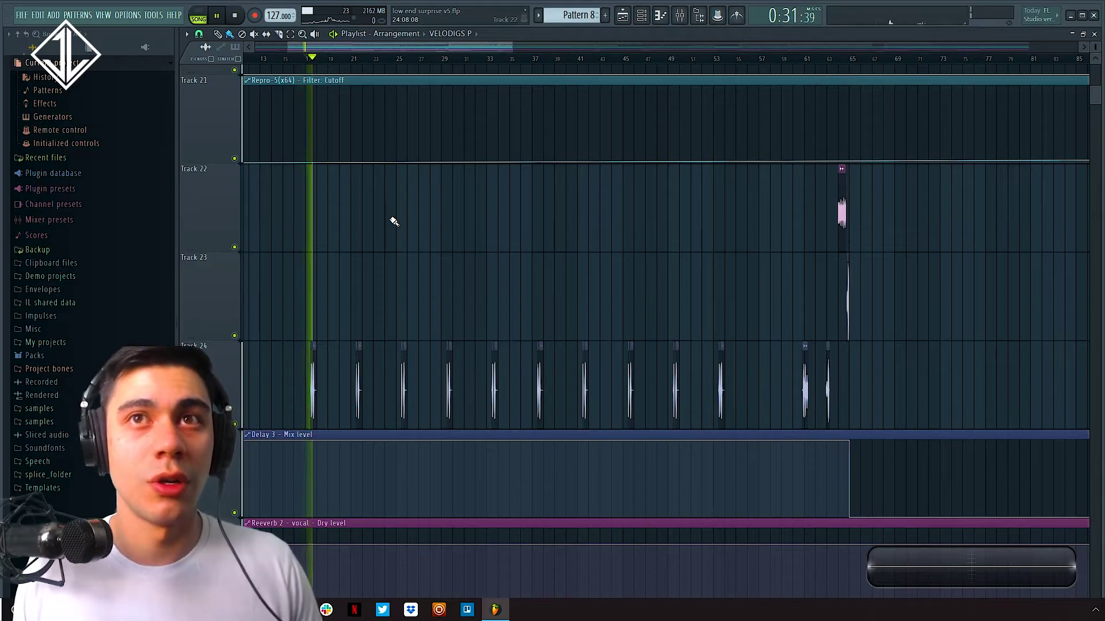
click(580, 61)
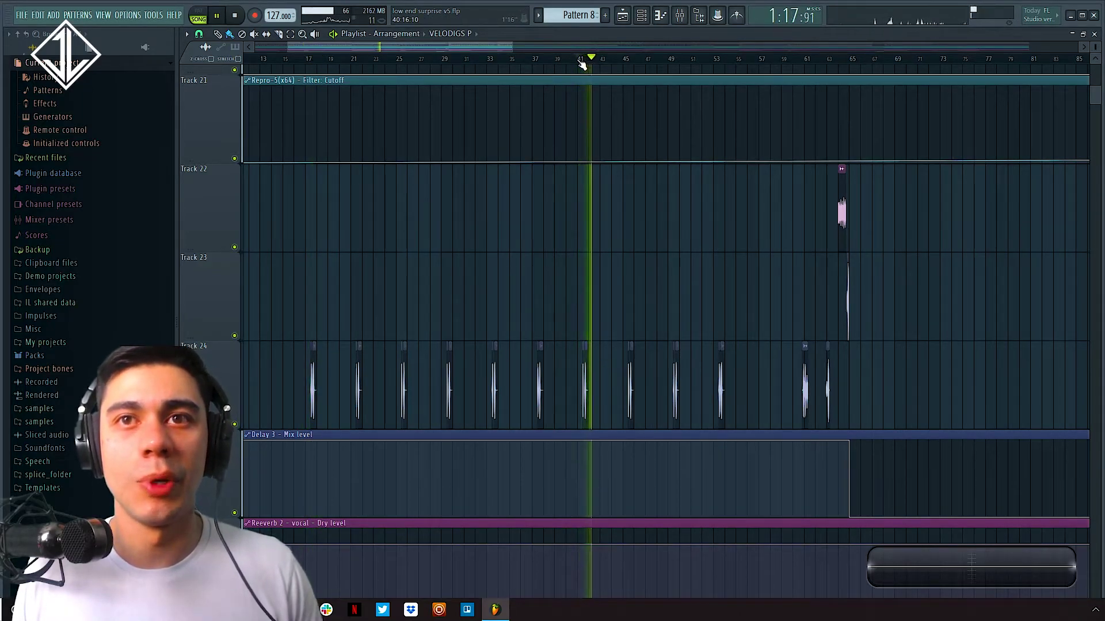
scroll(636, 283, down, 5)
scroll(636, 287, up, 2)
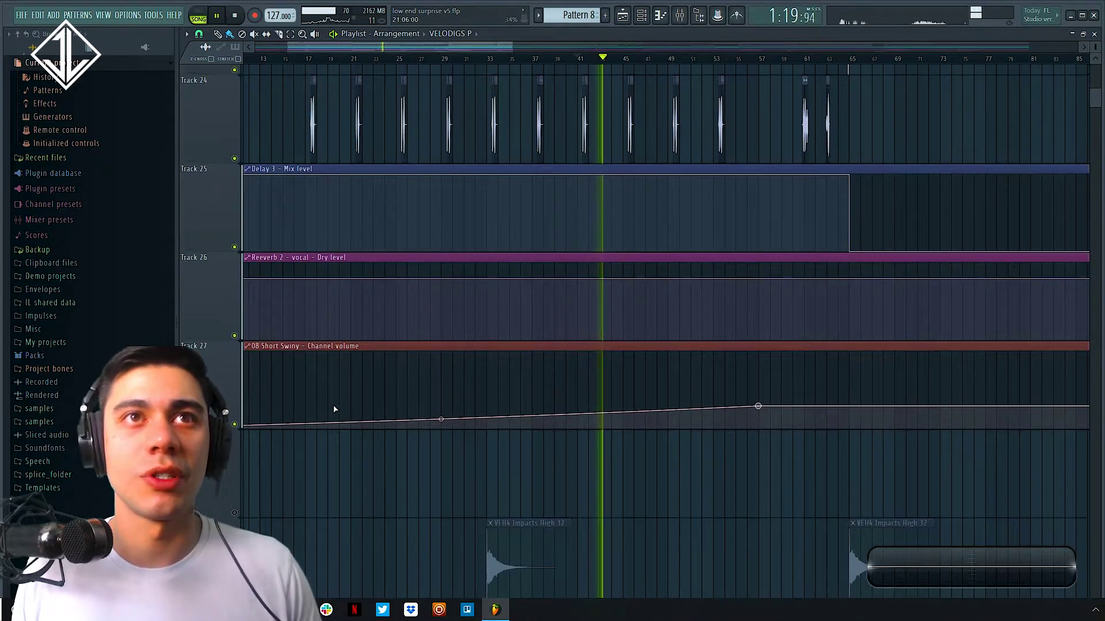
scroll(710, 309, up, 1)
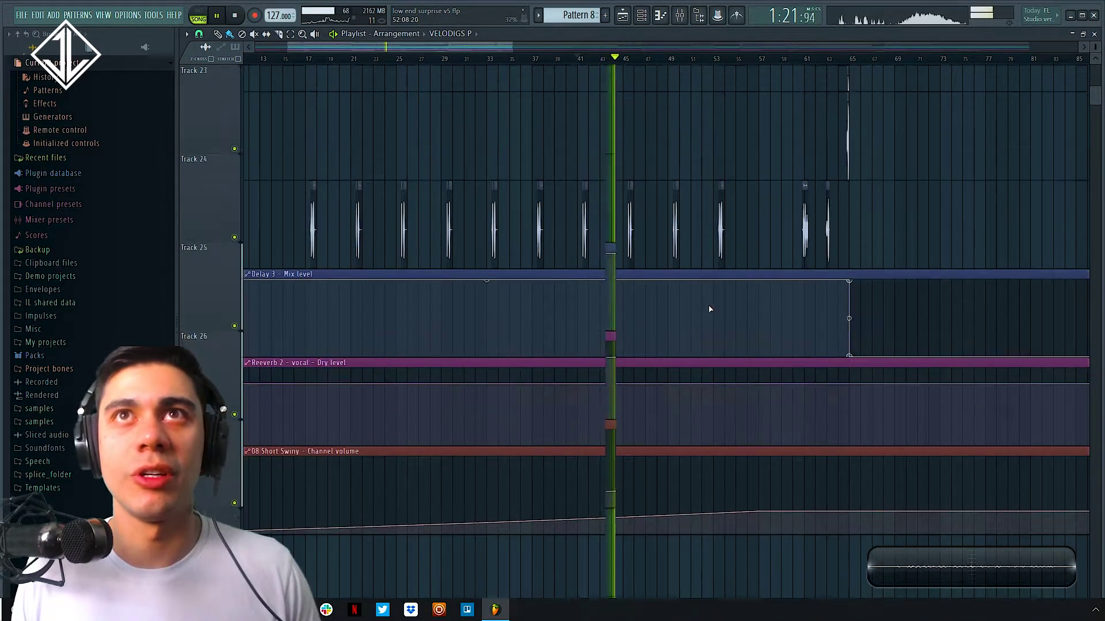
scroll(709, 310, up, 2)
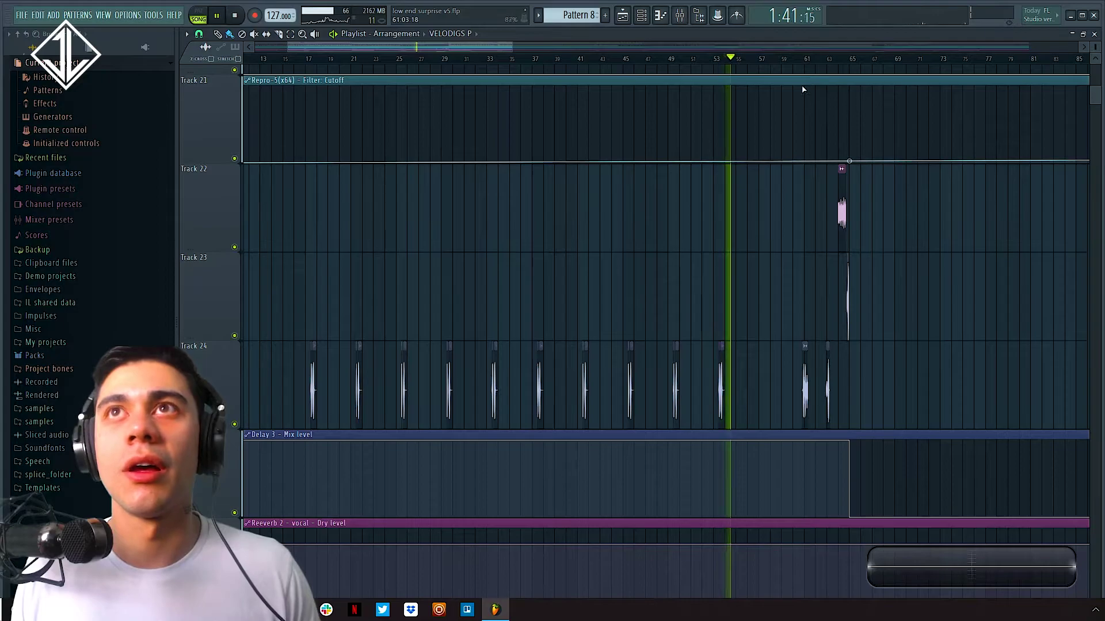
Play from about bar 60 through the fill clips on Tracks 22 and 23, stop playback, and inspect those clips up close
click(799, 59)
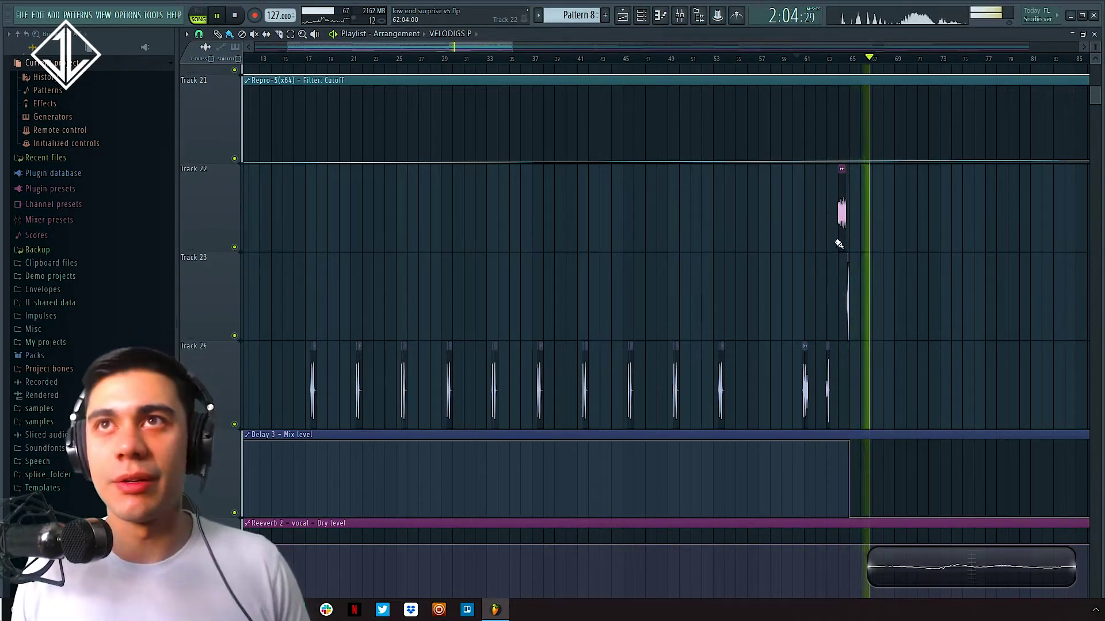
scroll(828, 221, up, 5)
key(space)
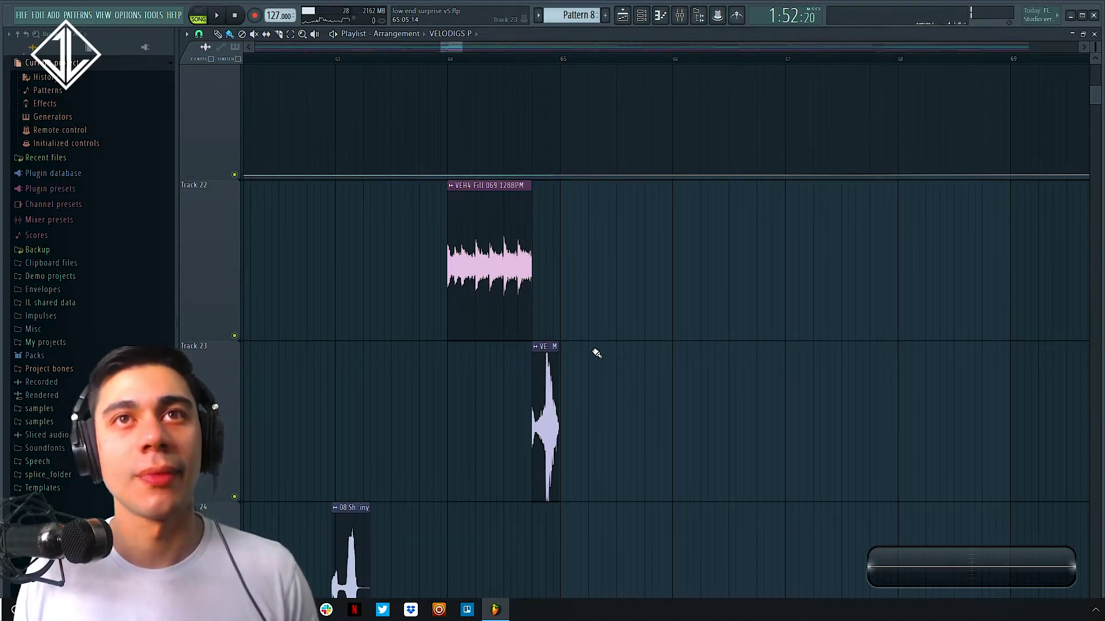
Play the dense run of repeated clips on Track 24 from bar 137
scroll(596, 340, down, 10)
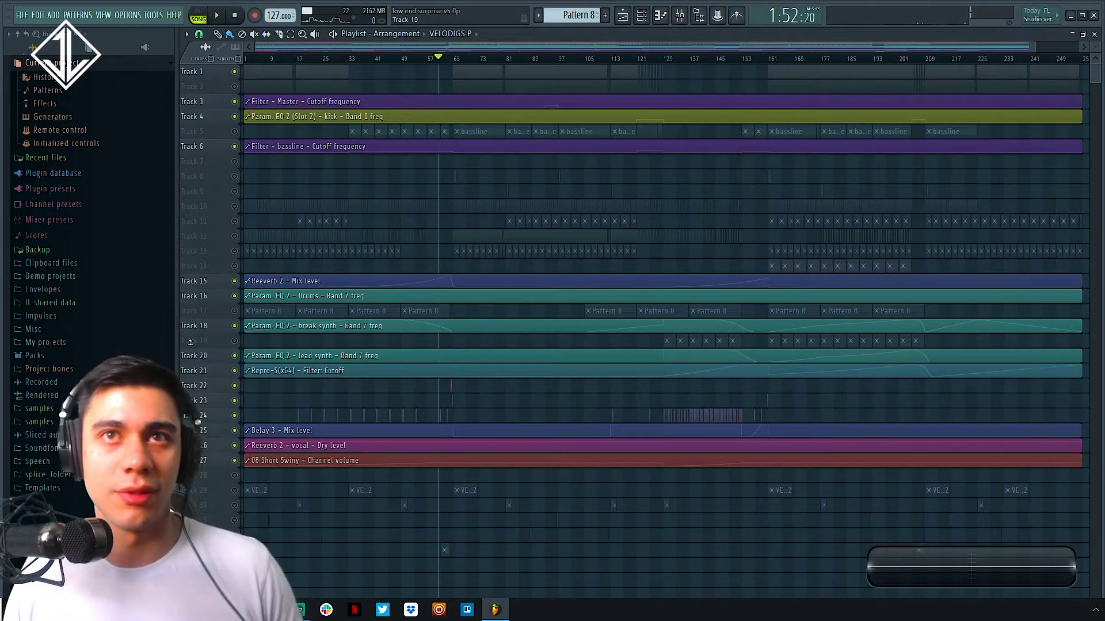
drag(596, 340, 865, 491)
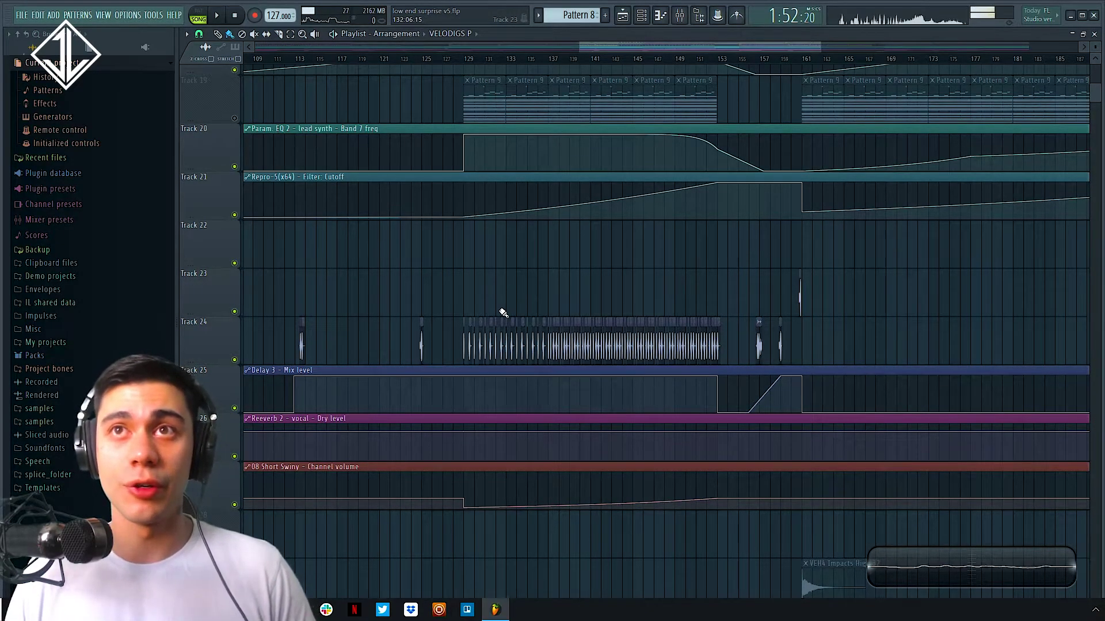
click(552, 60)
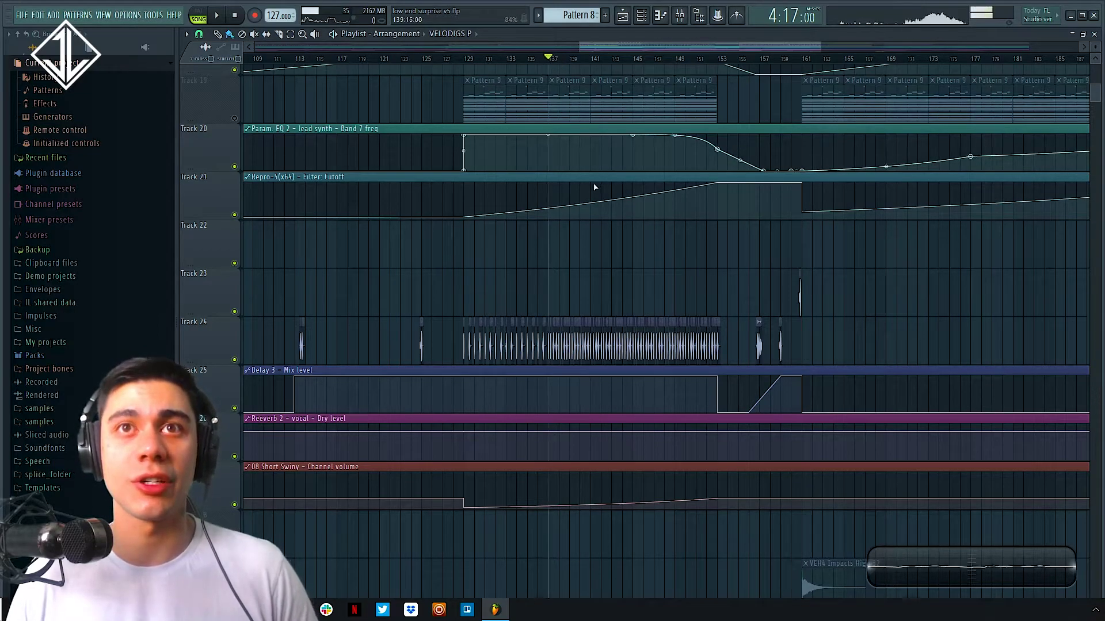
key(space)
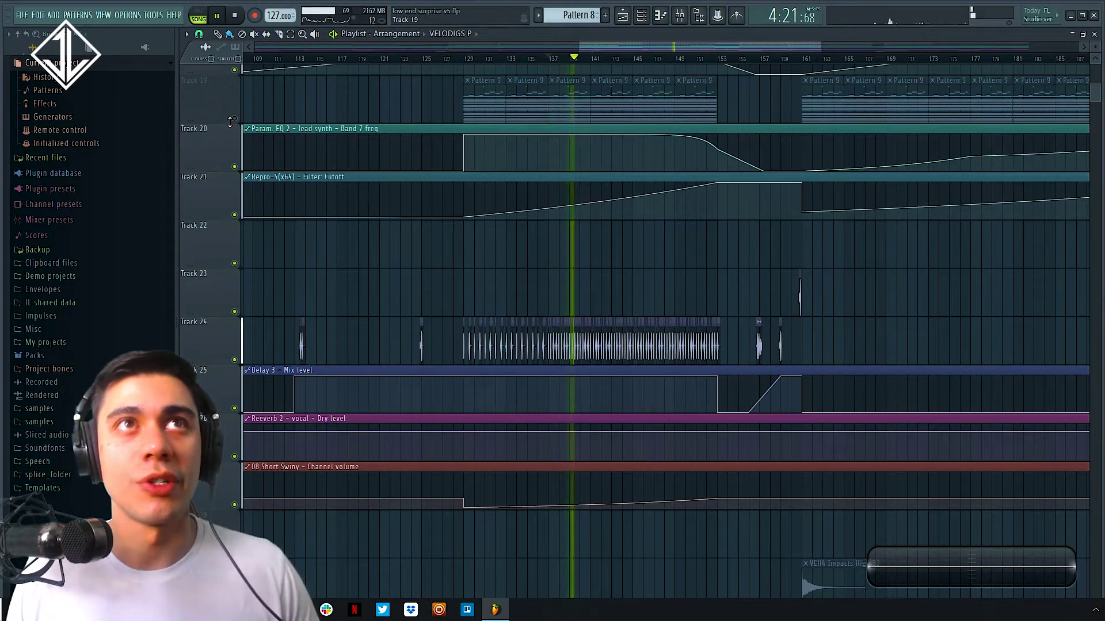
Unmute Track 19 during playback to hear the lead synth with Track 24, mute it again, and stop playback
click(234, 118)
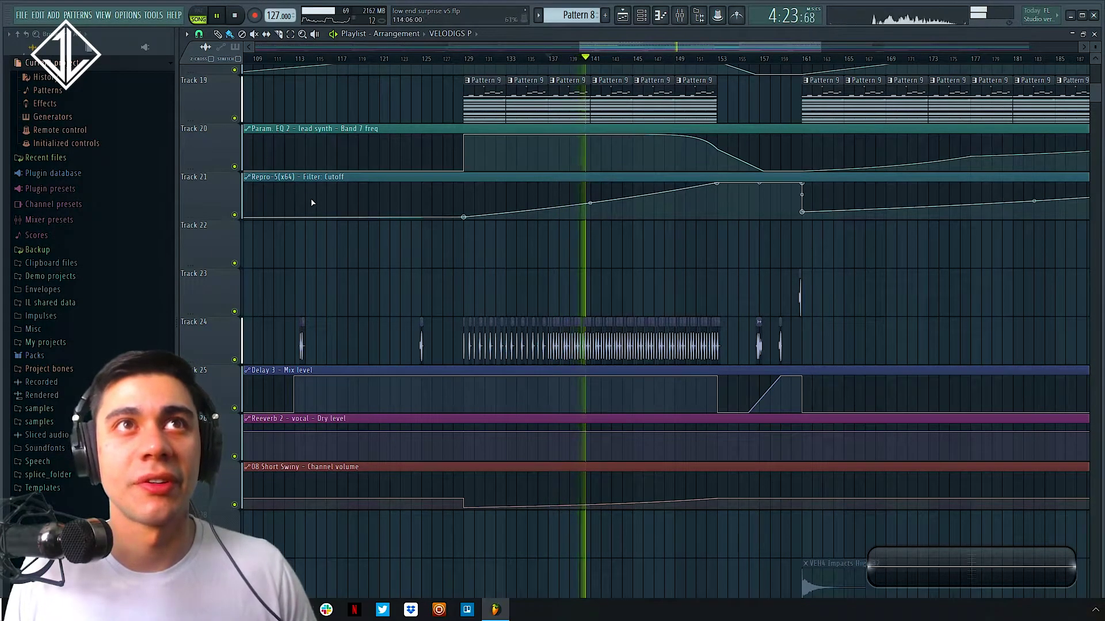
scroll(287, 173, up, 2)
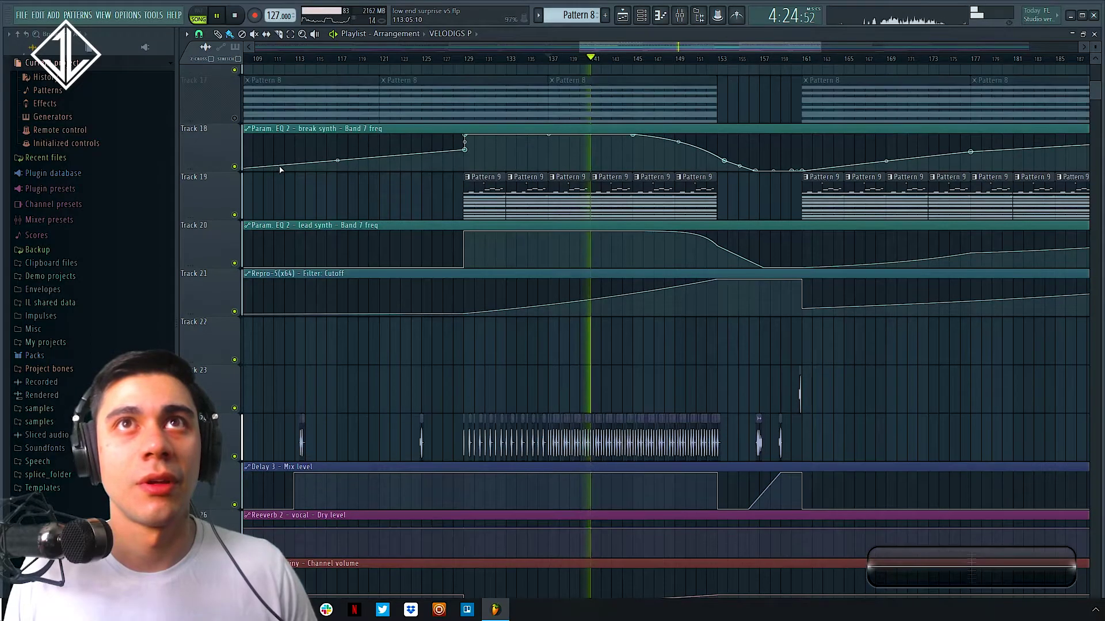
click(235, 214)
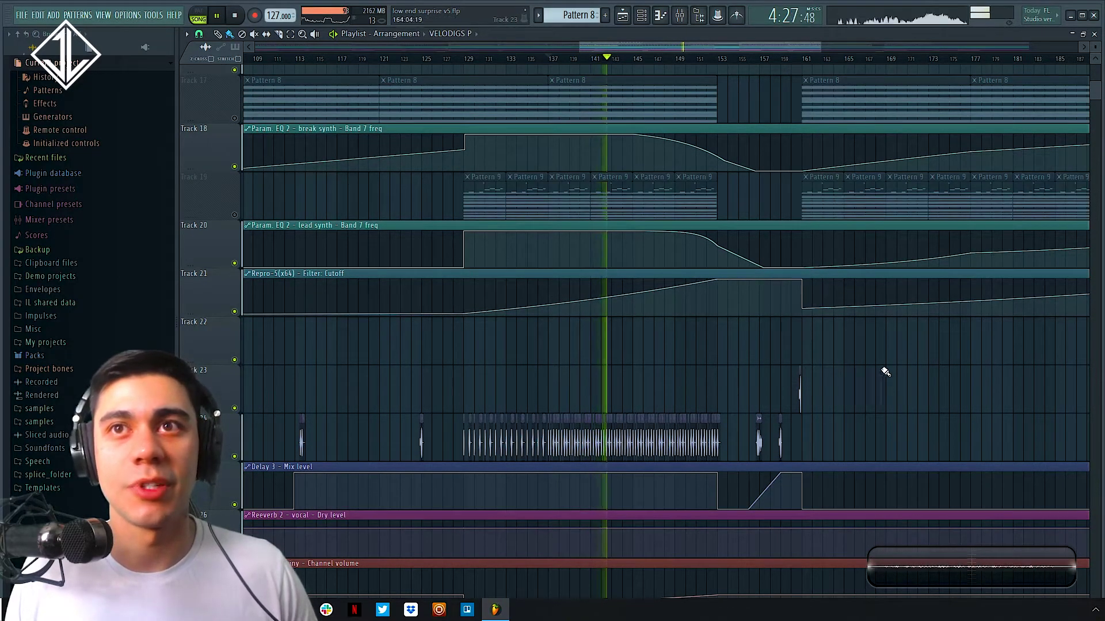
scroll(892, 402, down, 2)
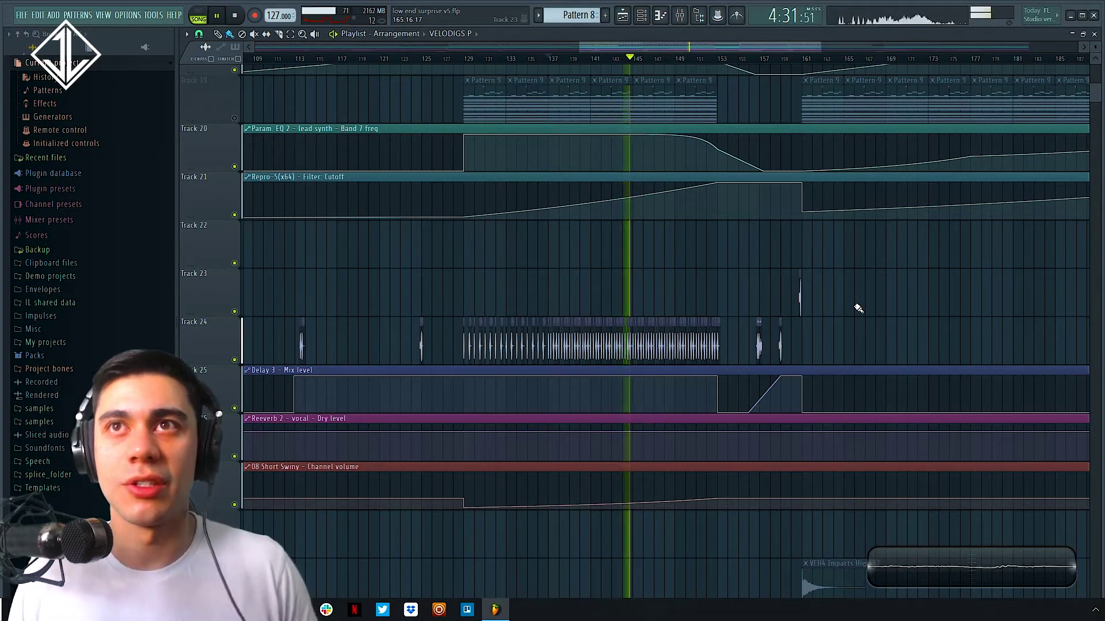
key(space)
Play the last Track 24 clips from about bar 156, jump to about bar 160 for the Track 23 clip, and stop playback
click(758, 59)
key(space)
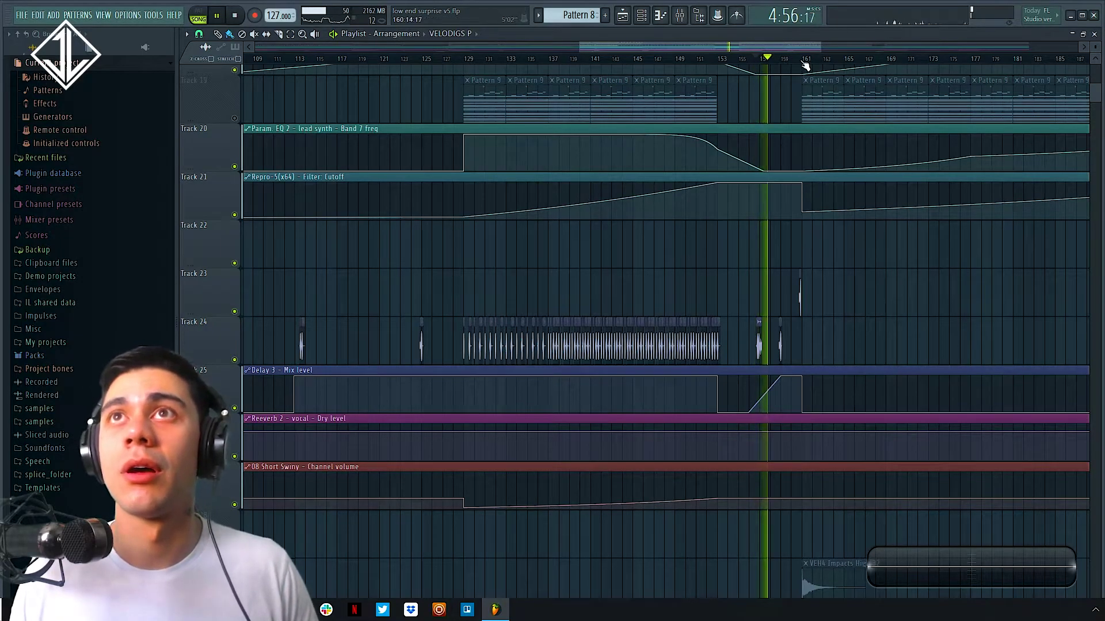
click(801, 60)
key(space)
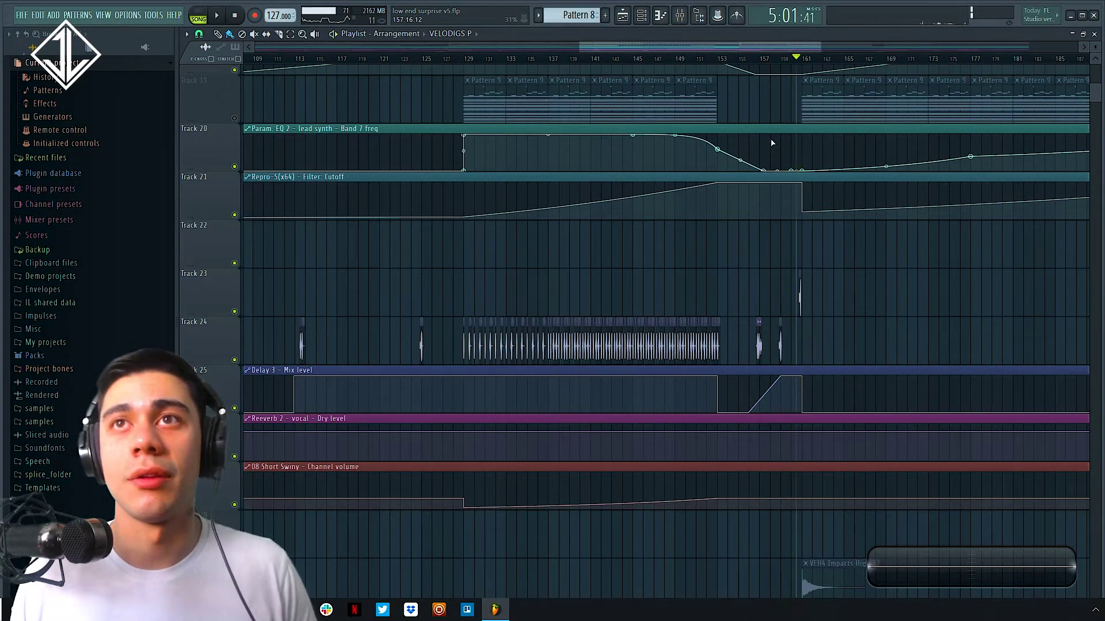
Mute Tracks 22 to 24 and unmute Tracks 29 to 33 to isolate the impact and fill clips
scroll(640, 272, down, 5)
scroll(658, 219, down, 2)
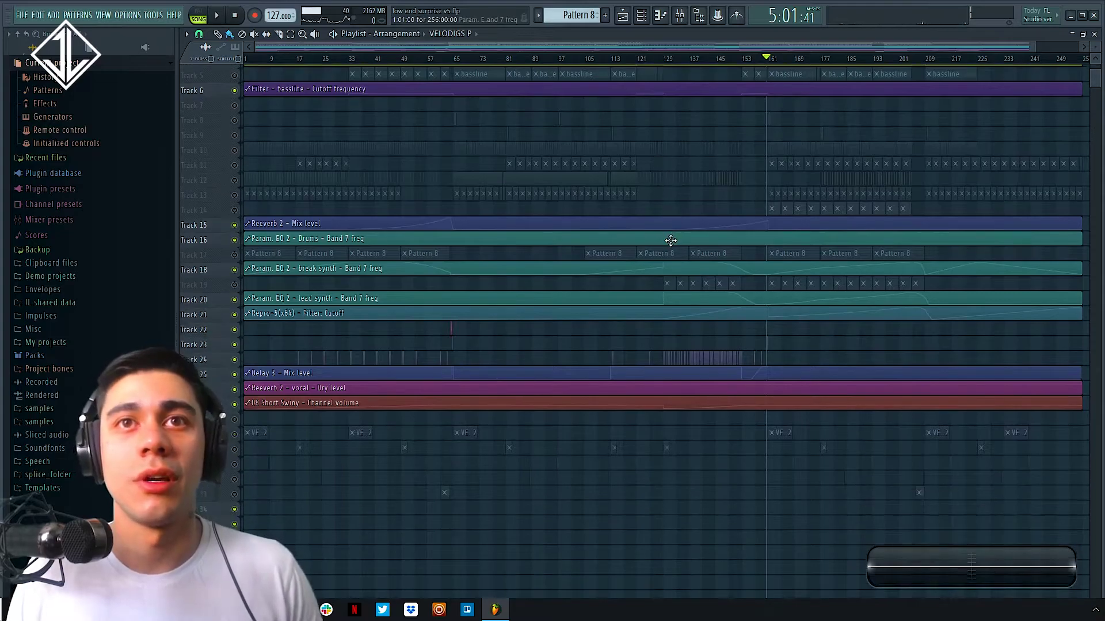
click(239, 430)
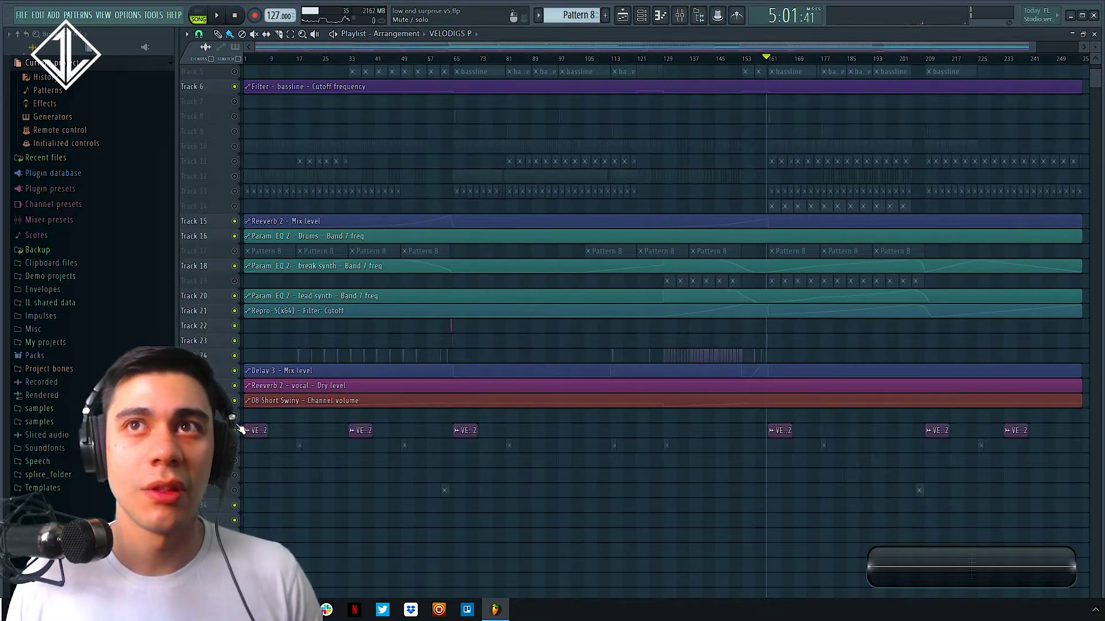
click(235, 356)
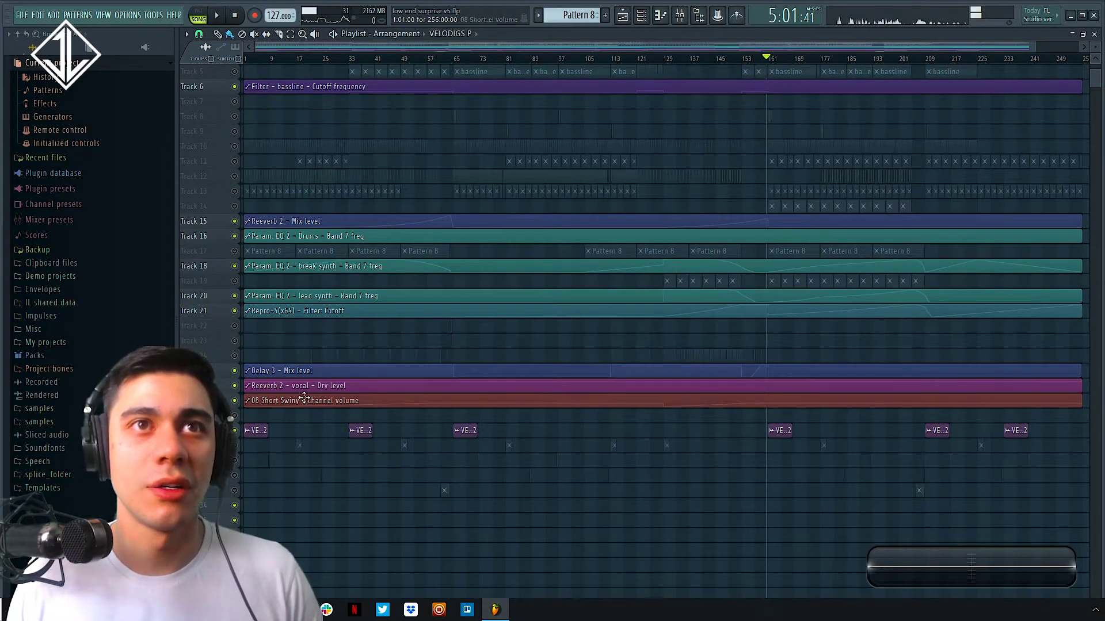
scroll(265, 357, down, 2)
drag(235, 371, 235, 386)
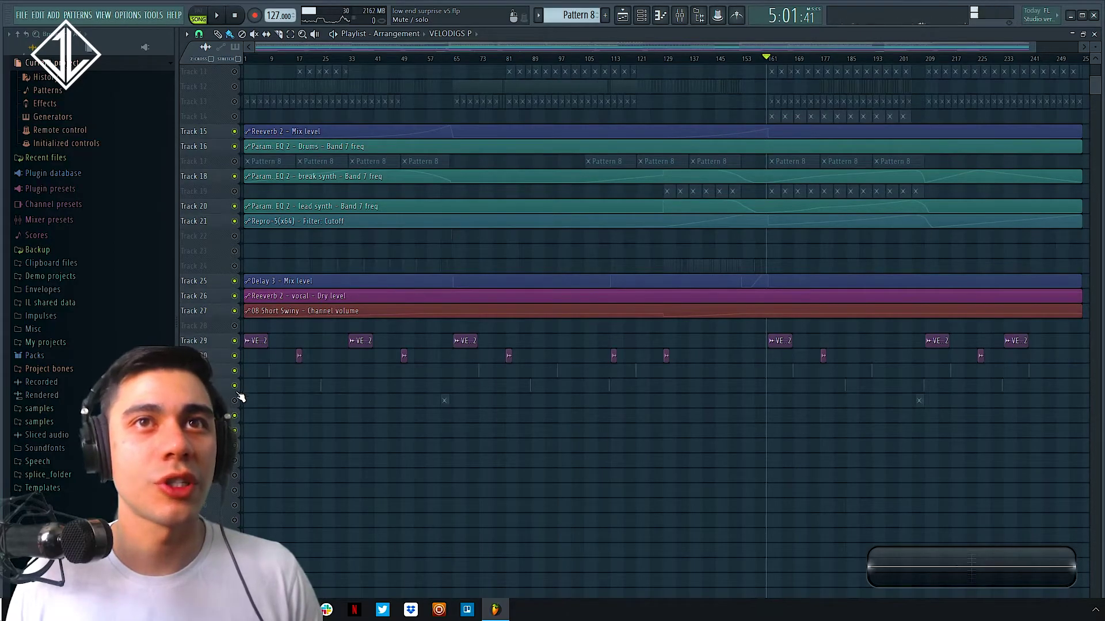
Play the clips on Tracks 29 to 32 from the song start, jump to about bar 60 for the Track 33 clip, and stop playback
drag(832, 423, 242, 318)
key(space)
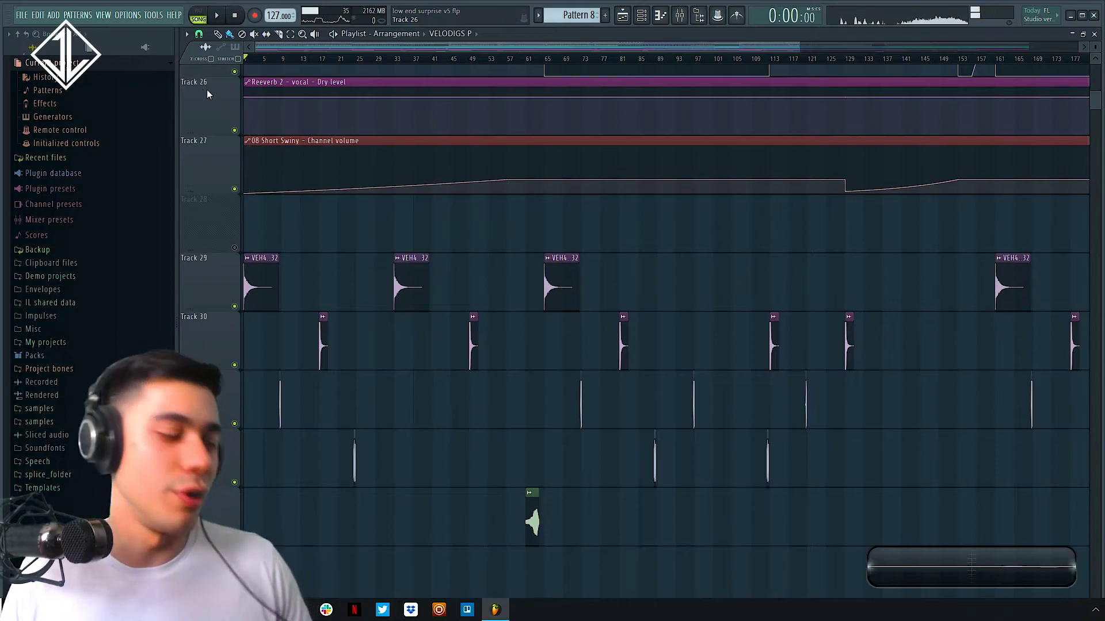
key(space)
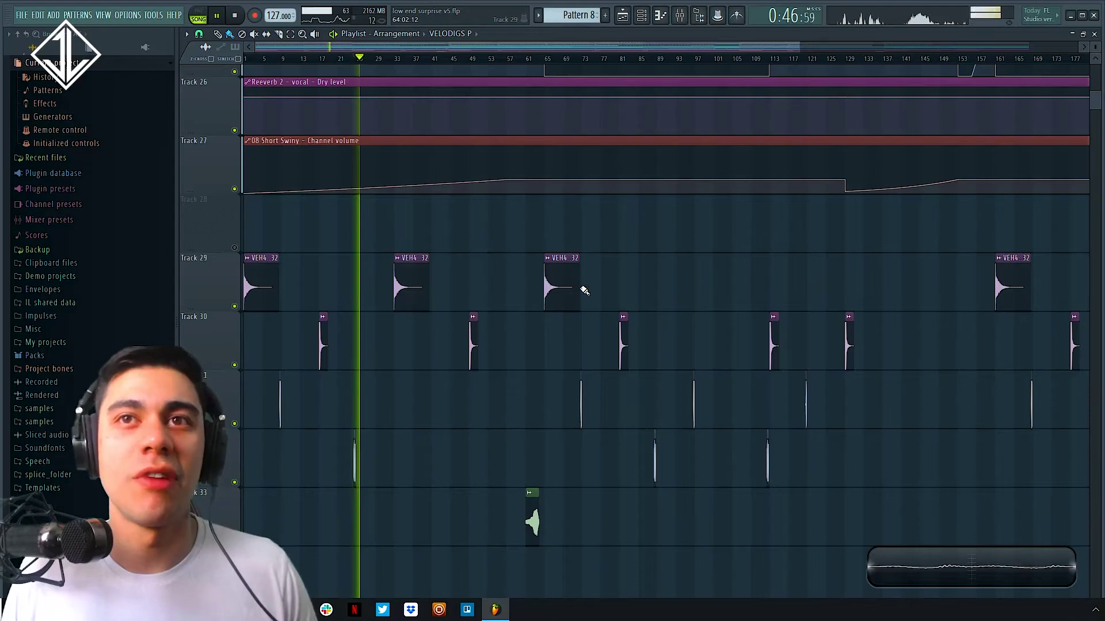
click(521, 63)
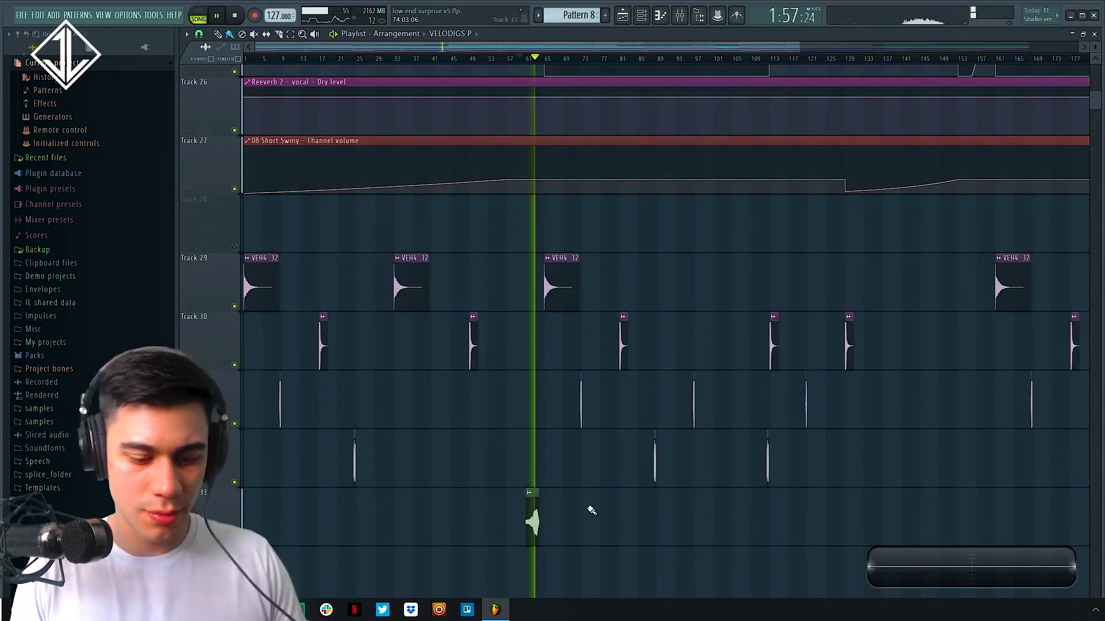
key(space)
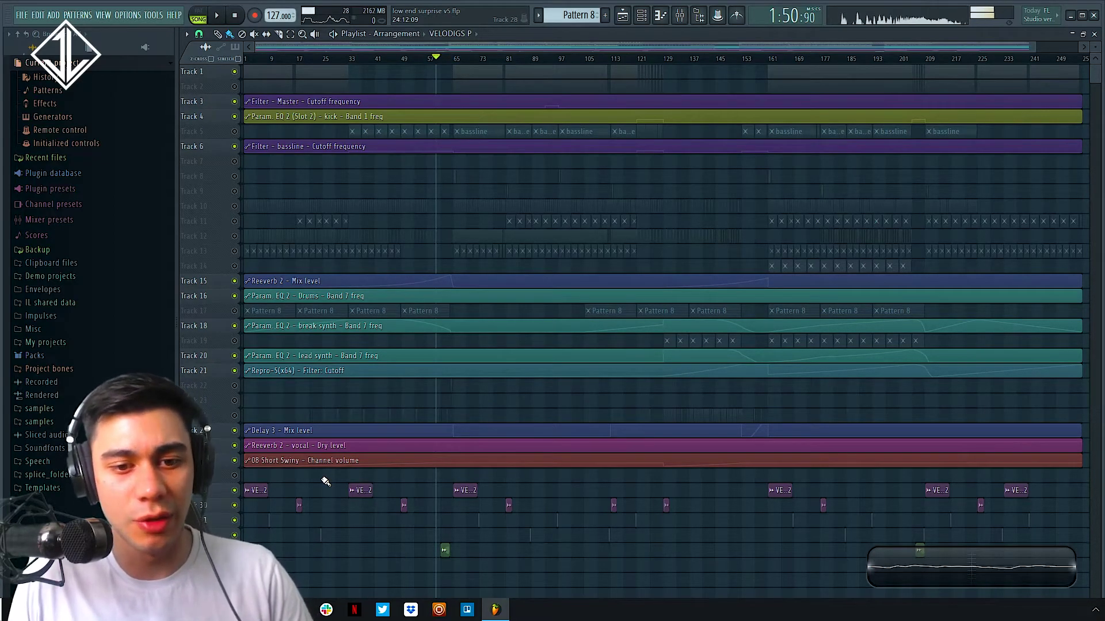
Examine the overall arrangement, moving the stopped playhead between the song's end and its start
drag(472, 523, 626, 502)
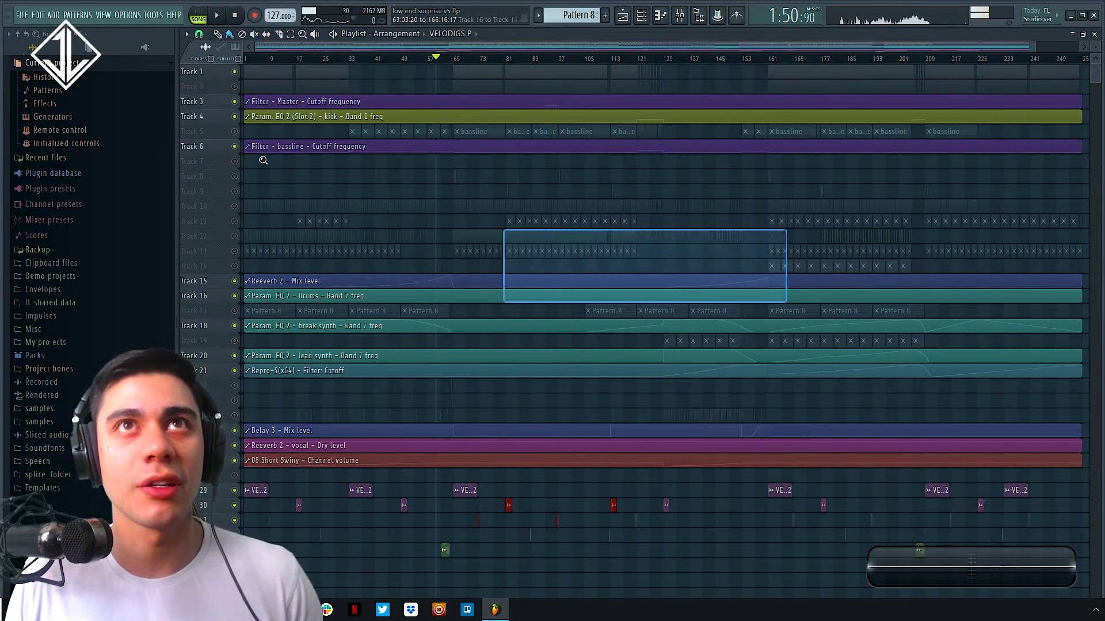
scroll(340, 188, up, 3)
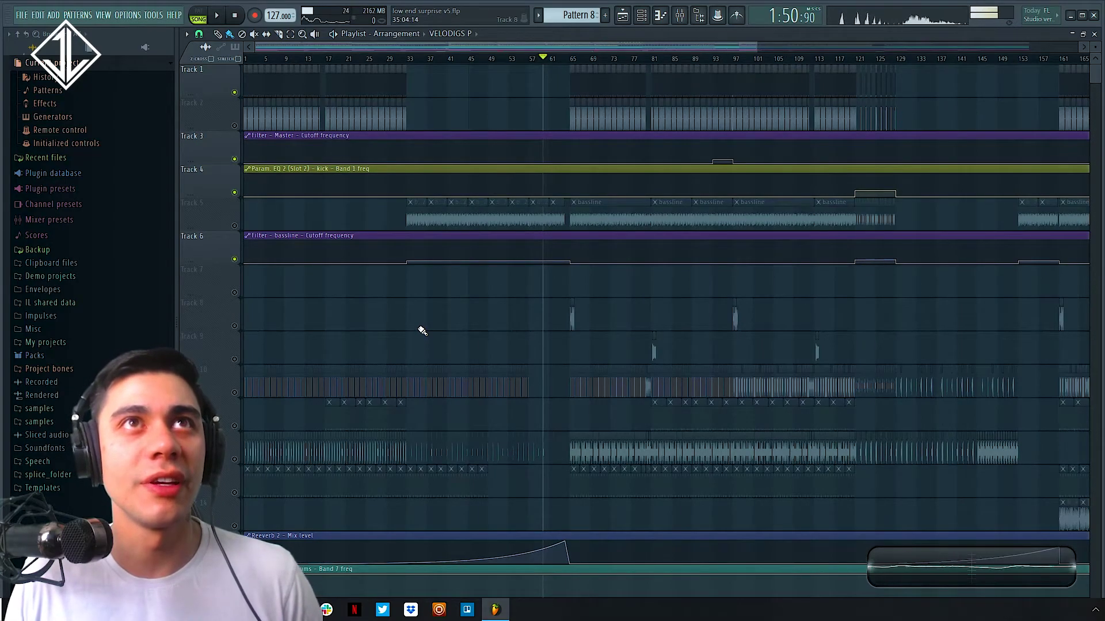
scroll(759, 248, down, 3)
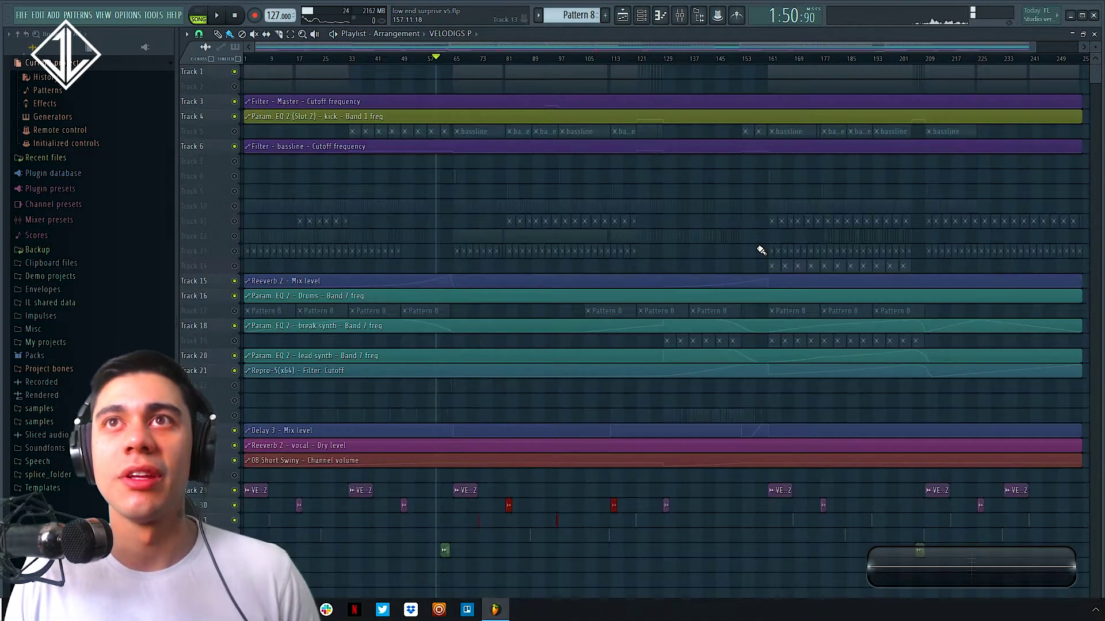
click(1080, 58)
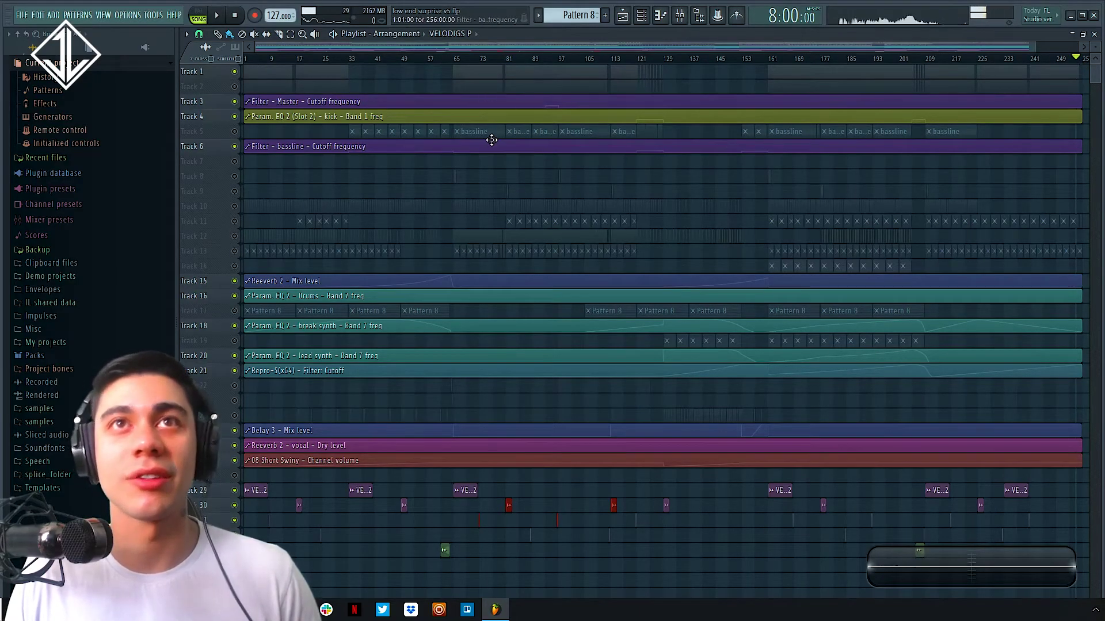
key(Home)
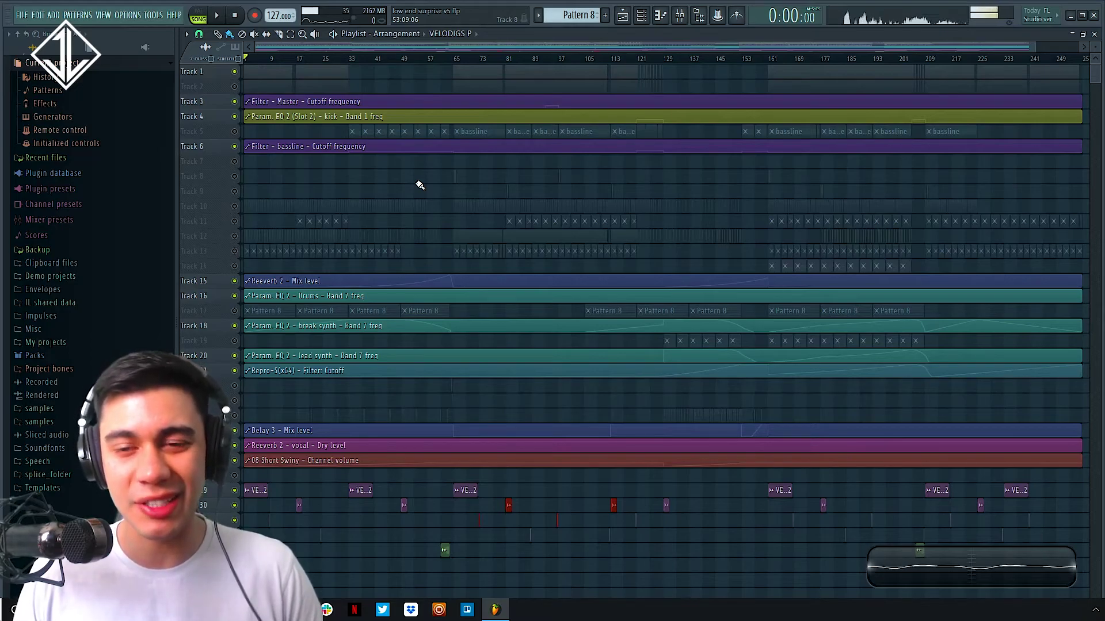
click(1074, 58)
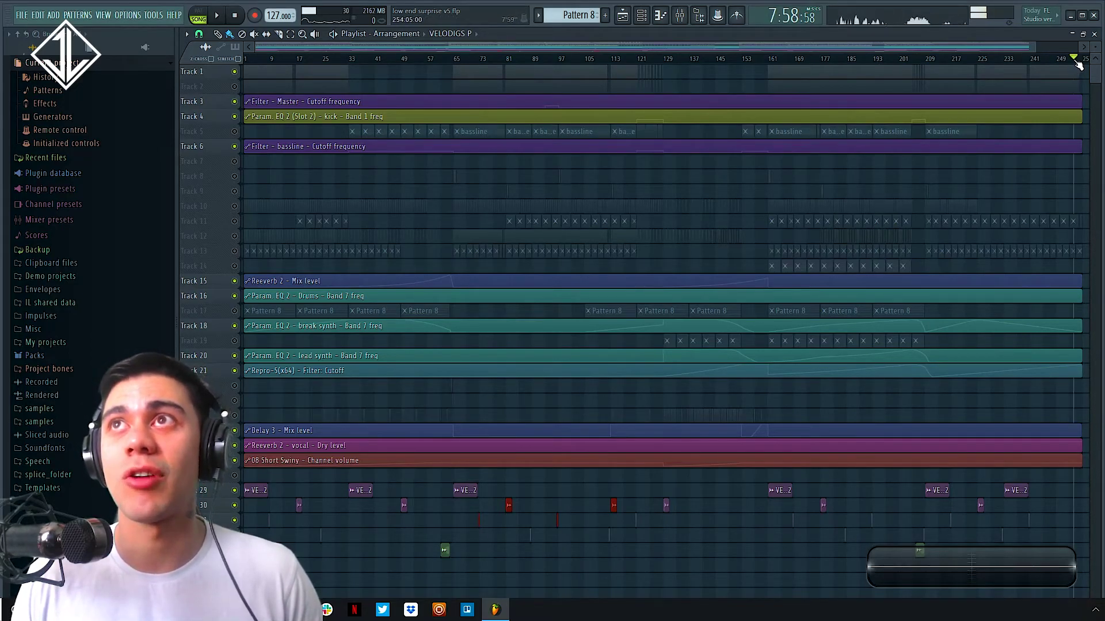
click(248, 59)
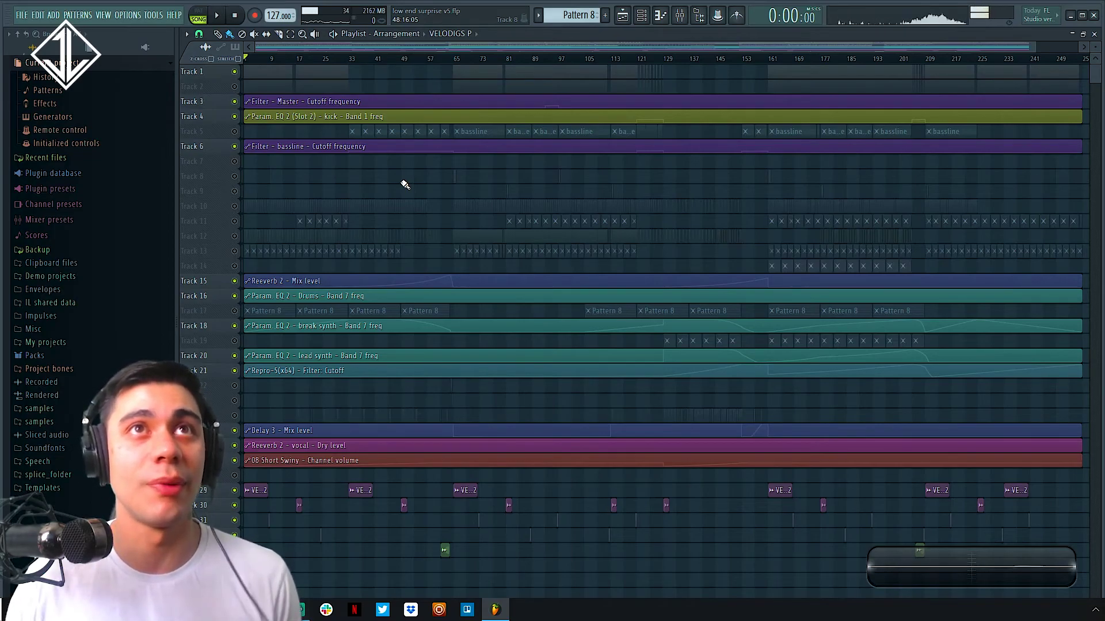
Inspect the opening section up close and place the playhead at bar 65, where the kick clips resume
drag(557, 229, 243, 64)
click(811, 58)
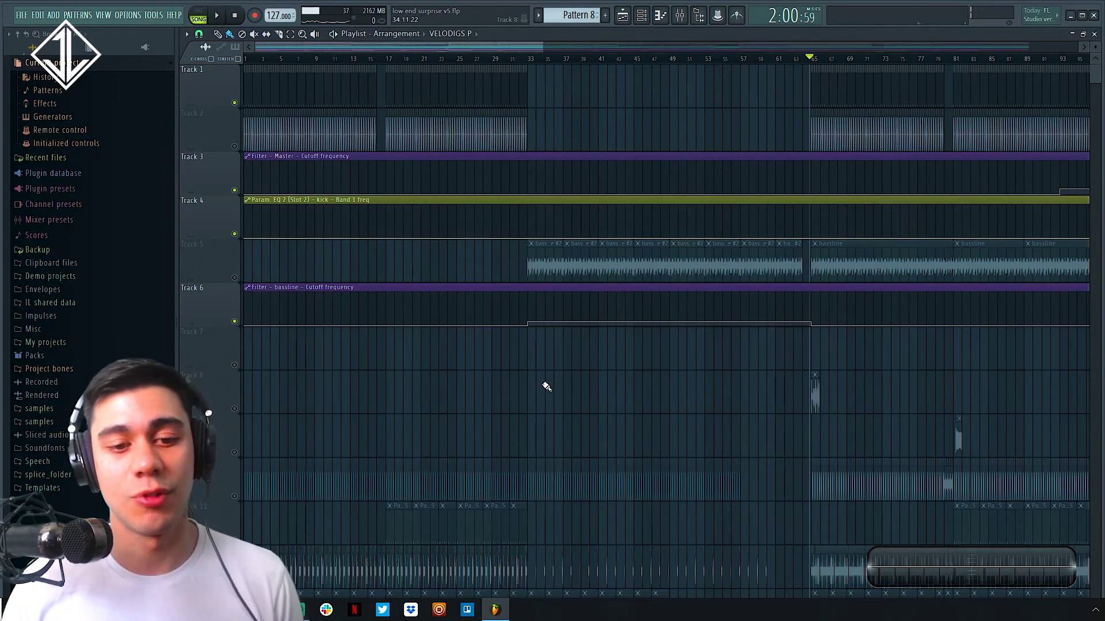
ctrl+right_click(477, 403)
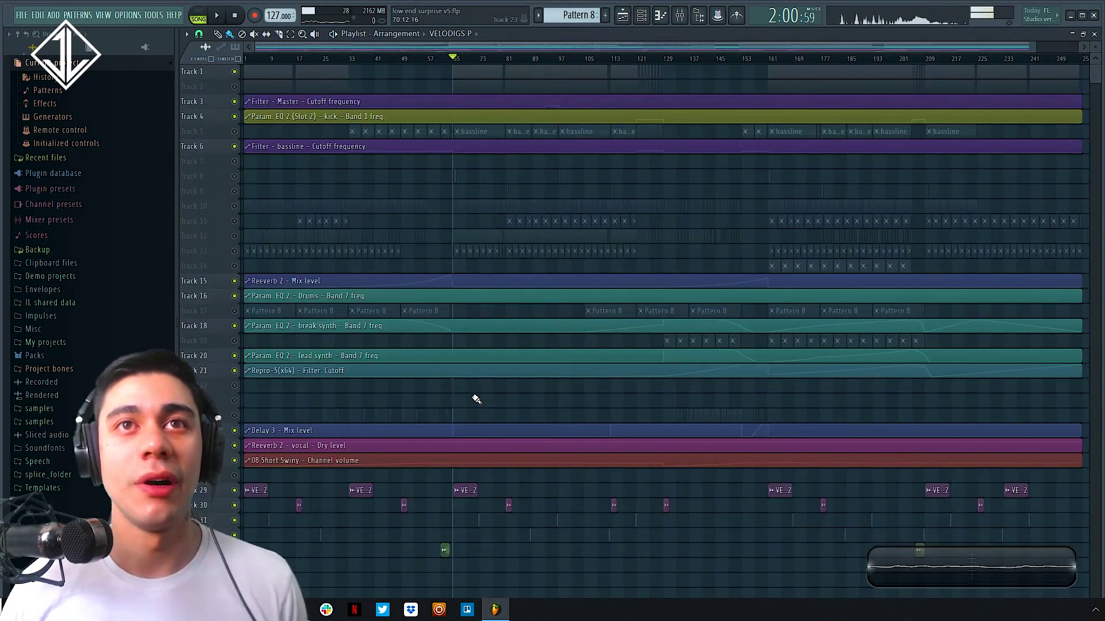